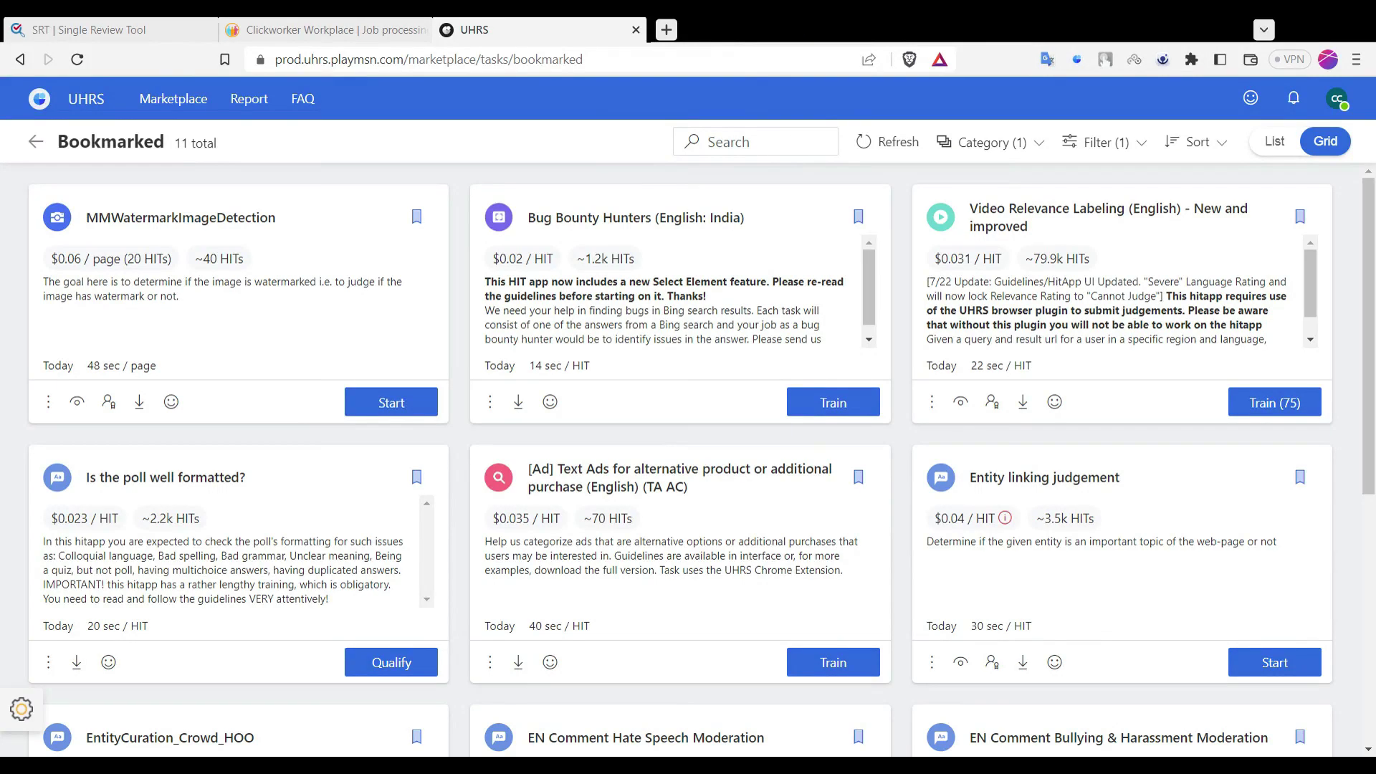
Return to the Marketplace overview and show the Recently worked tasks list
{"action": "scroll", "coordinate": [617, 337], "scroll_direction": "down", "scroll_amount": 1}
{"action": "left_click", "coordinate": [36, 146]}
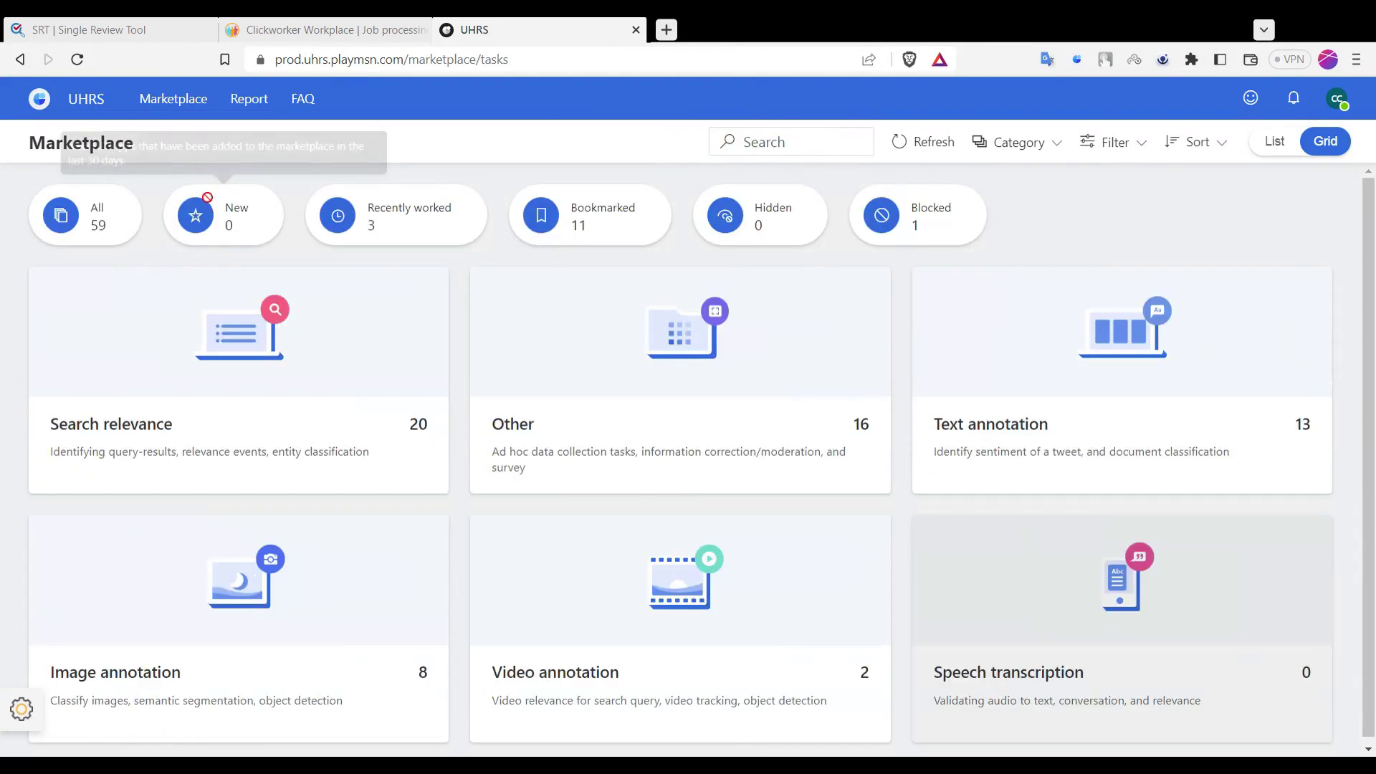
{"action": "left_click", "coordinate": [409, 215]}
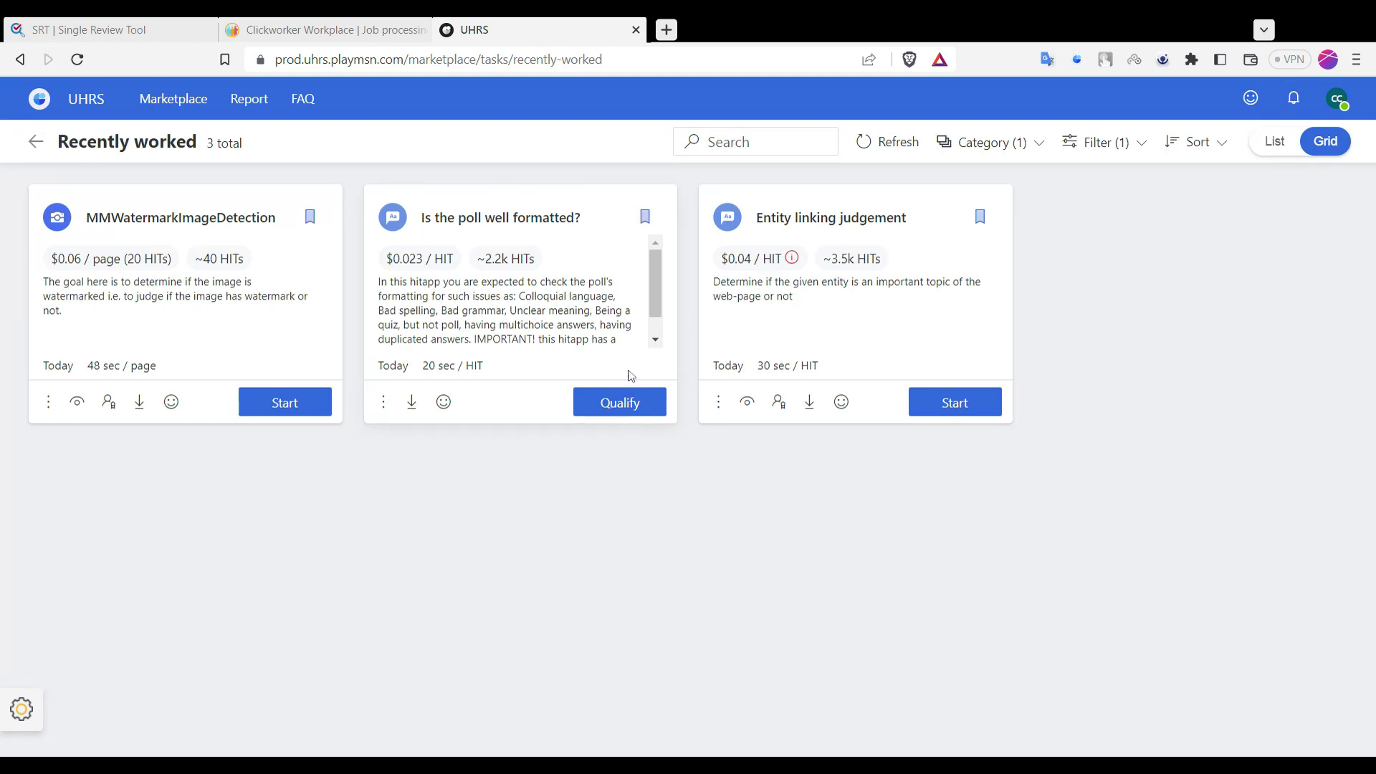
Download the guidelines from the 'Is the poll well formatted?' card, then begin its Qualify test
{"action": "left_click", "coordinate": [628, 410]}
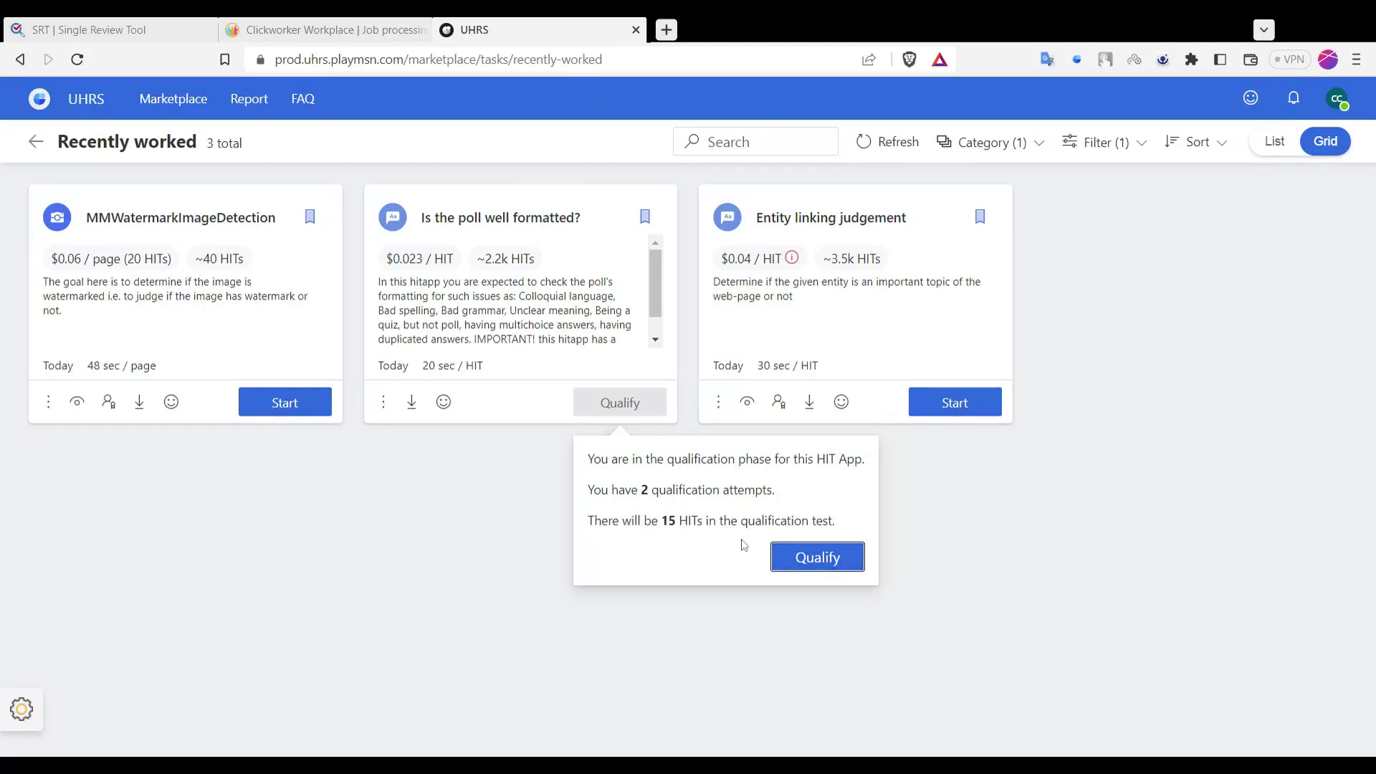
{"action": "left_click", "coordinate": [472, 522]}
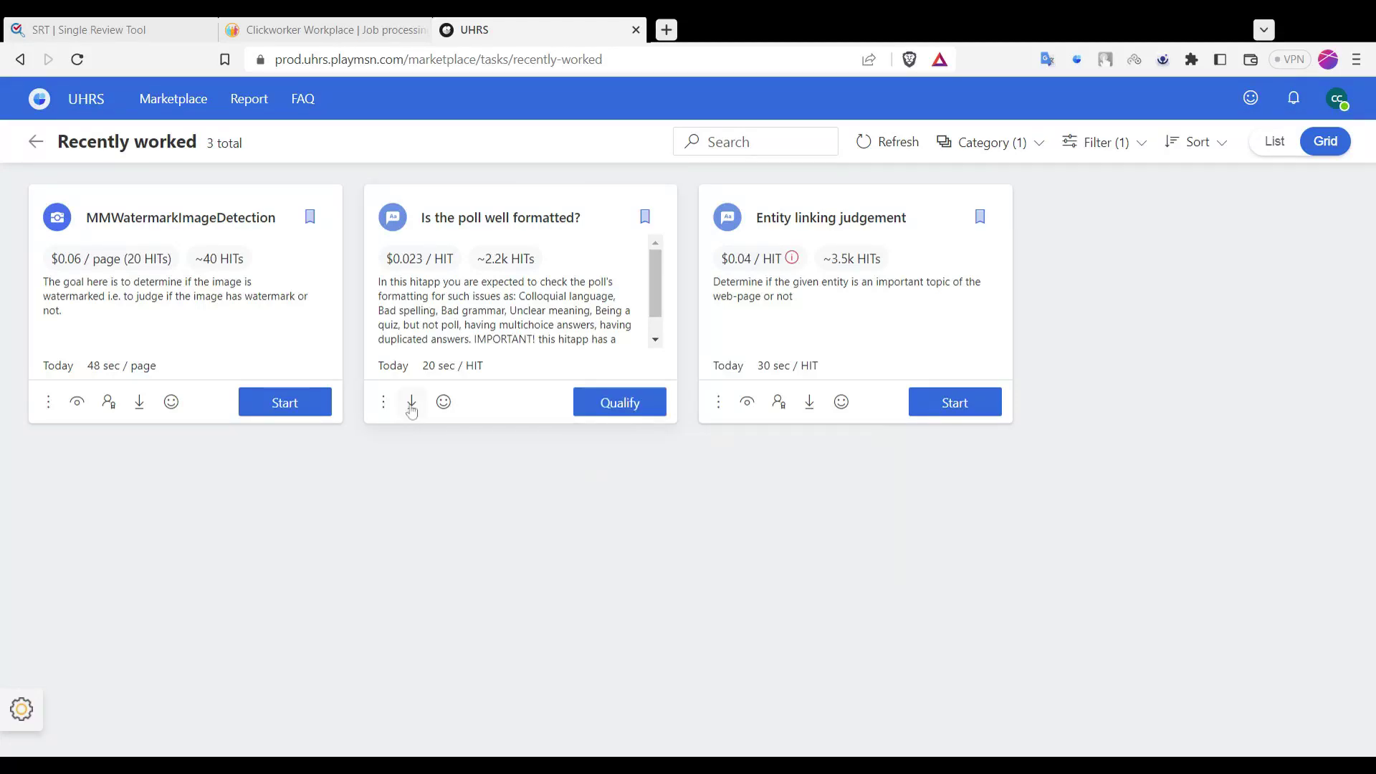
{"action": "left_click", "coordinate": [412, 402]}
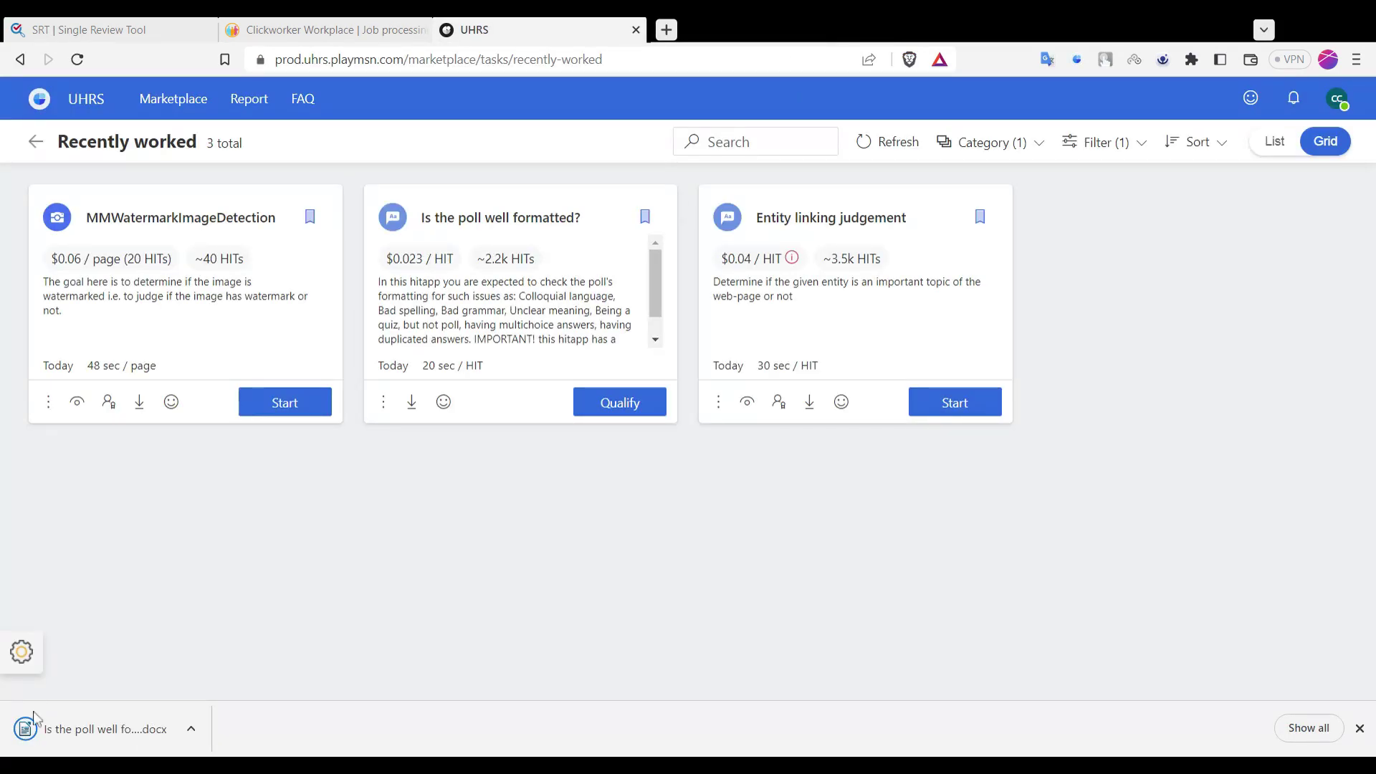
{"action": "left_click", "coordinate": [95, 734]}
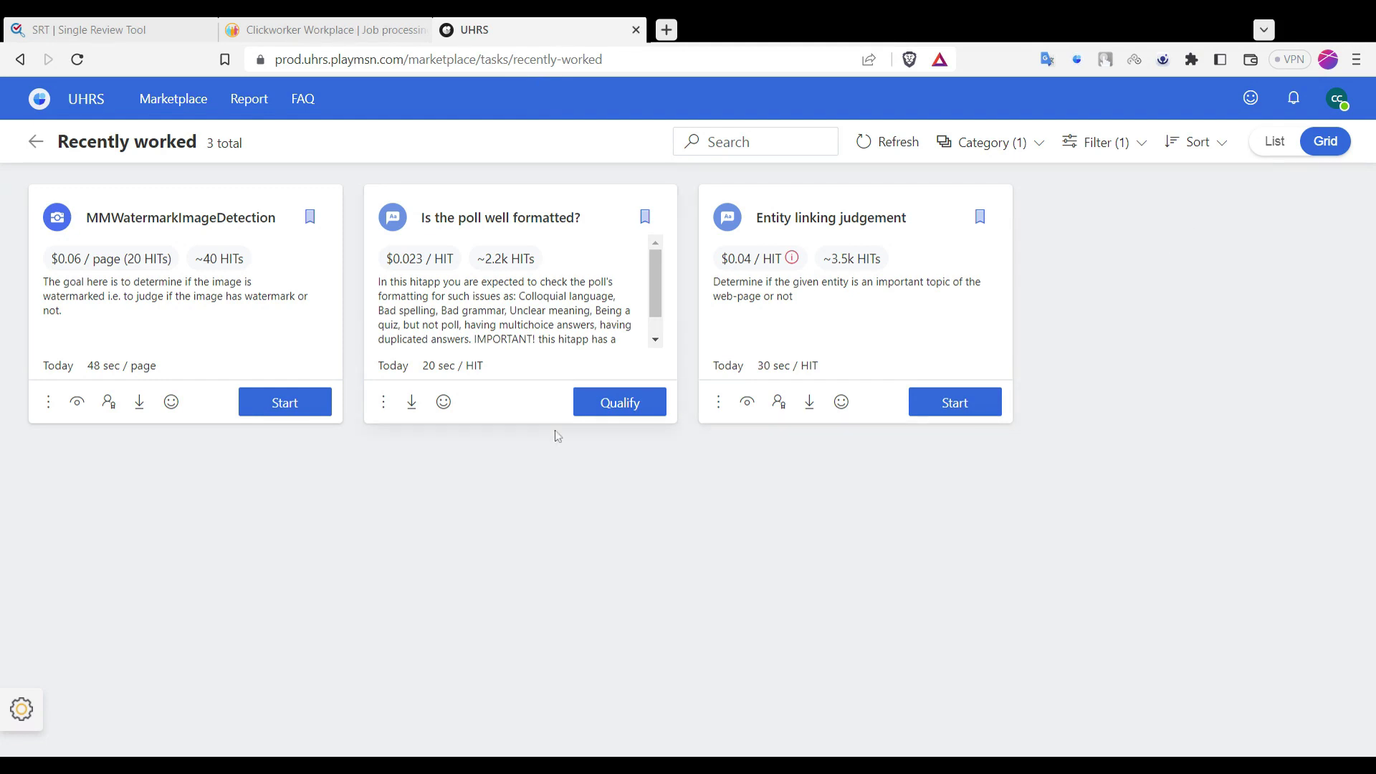
{"action": "left_click", "coordinate": [620, 402]}
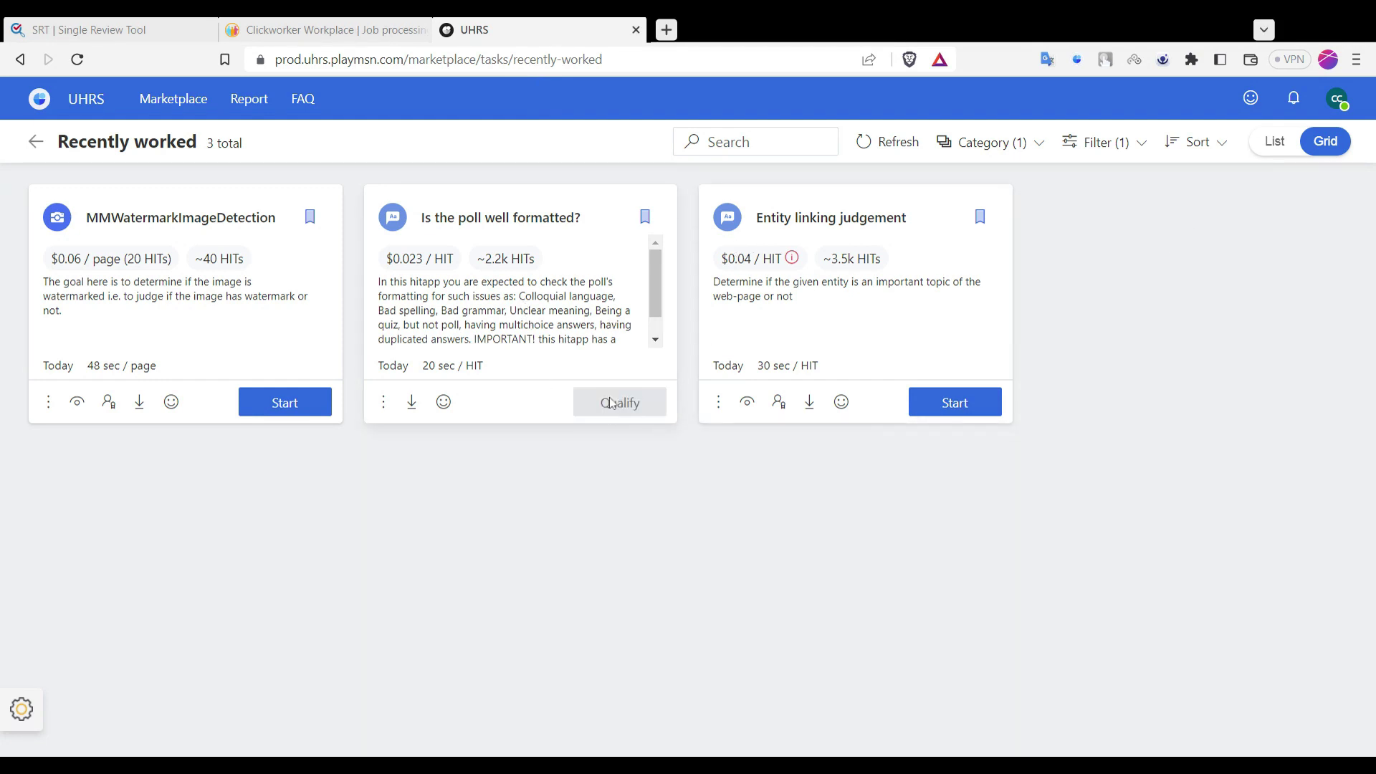
{"action": "left_click", "coordinate": [792, 563]}
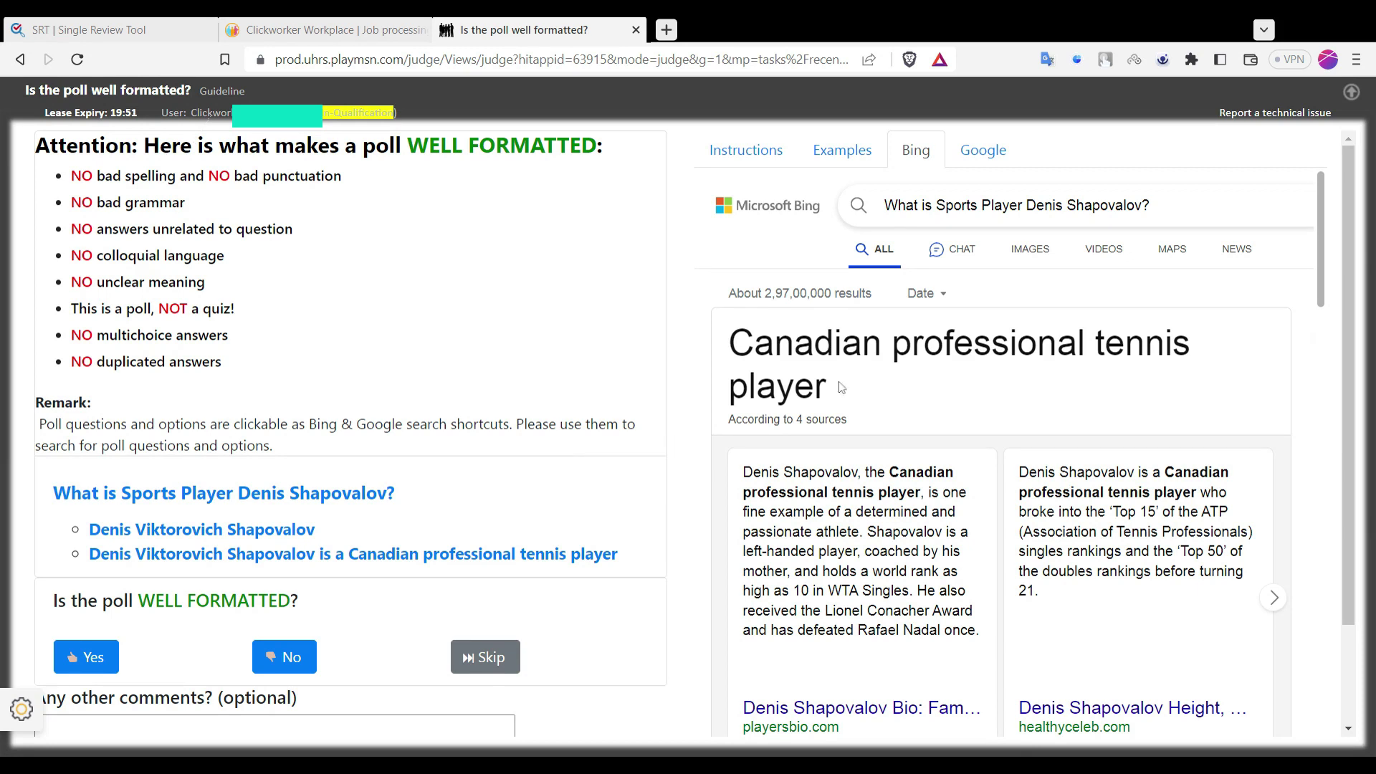
Review the spelling, punctuation and bad grammar rules in the task guidelines
{"action": "scroll", "coordinate": [660, 451], "scroll_direction": "down", "scroll_amount": 1}
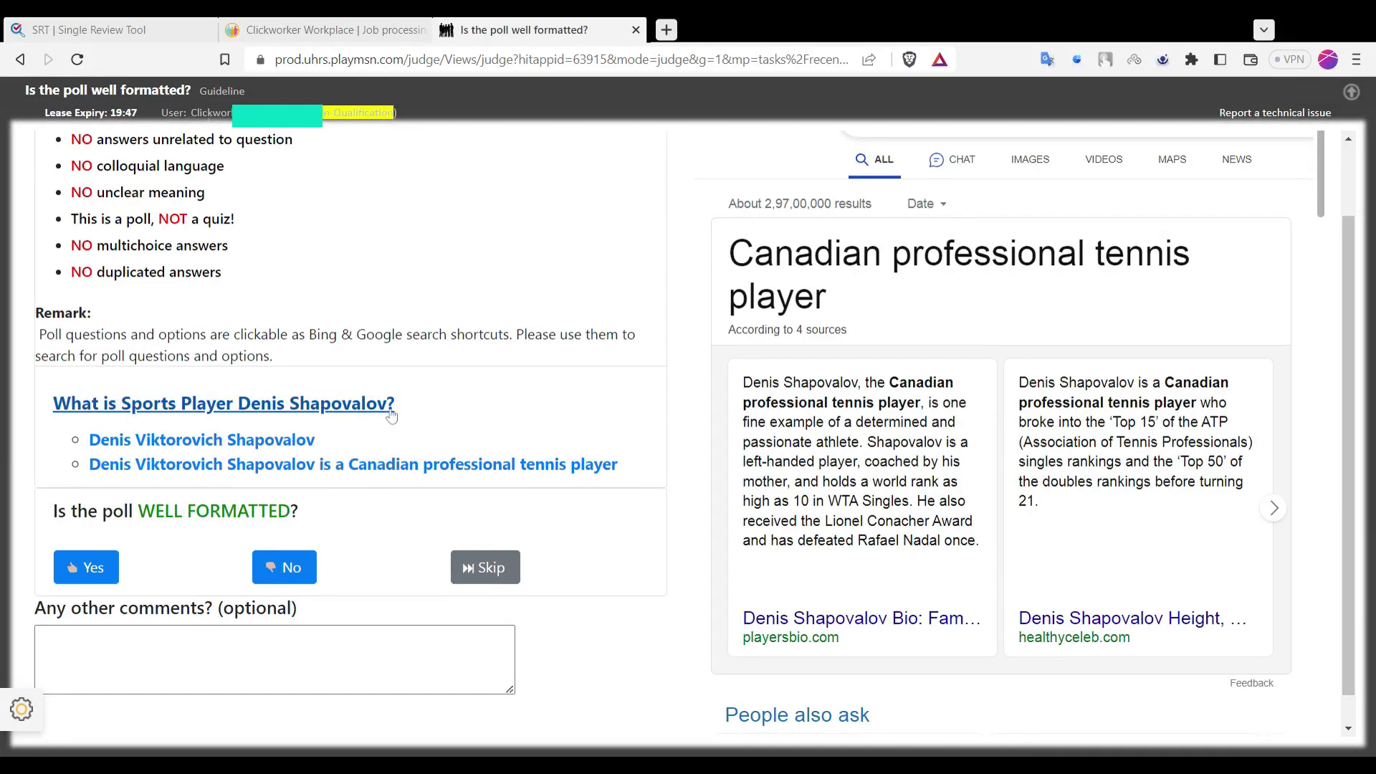
{"action": "scroll", "coordinate": [145, 416], "scroll_direction": "down", "scroll_amount": 1}
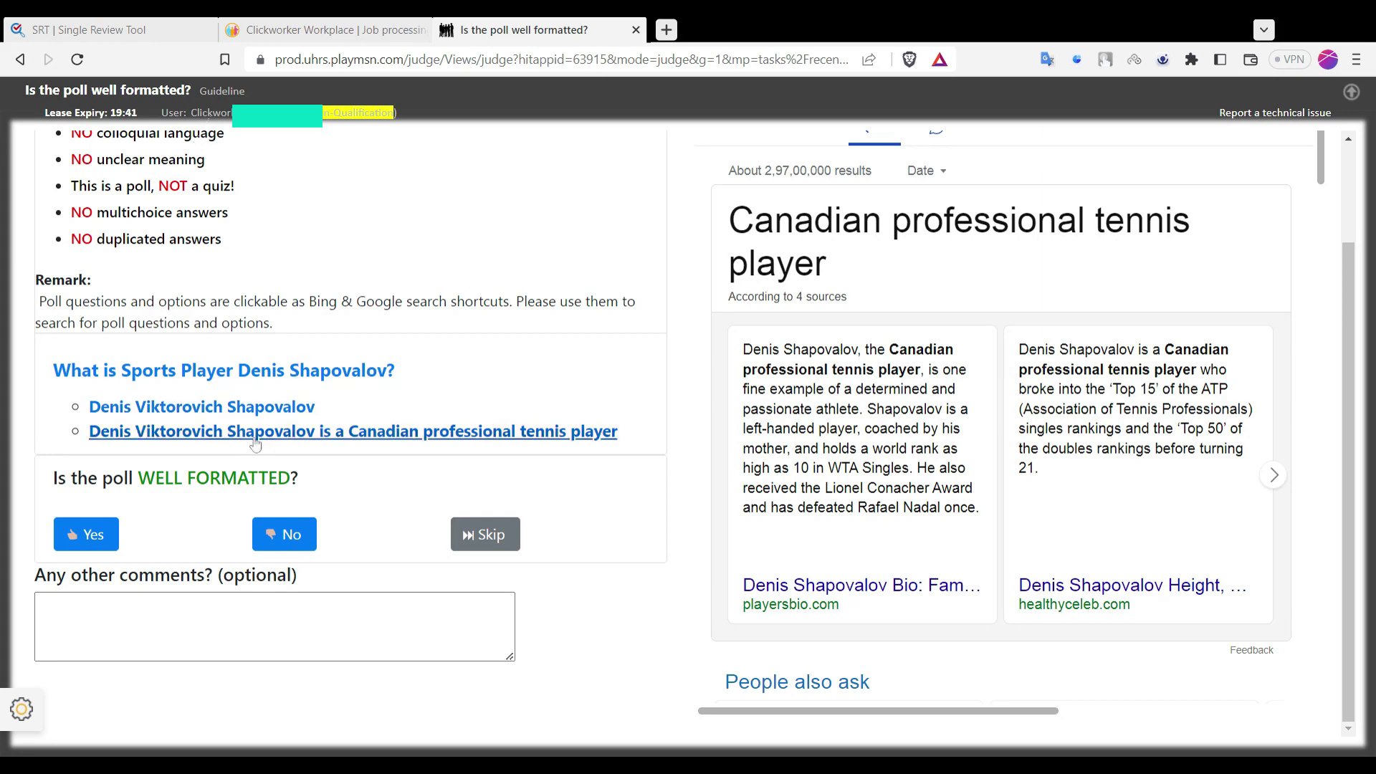
{"action": "scroll", "coordinate": [351, 430], "scroll_direction": "up", "scroll_amount": 3}
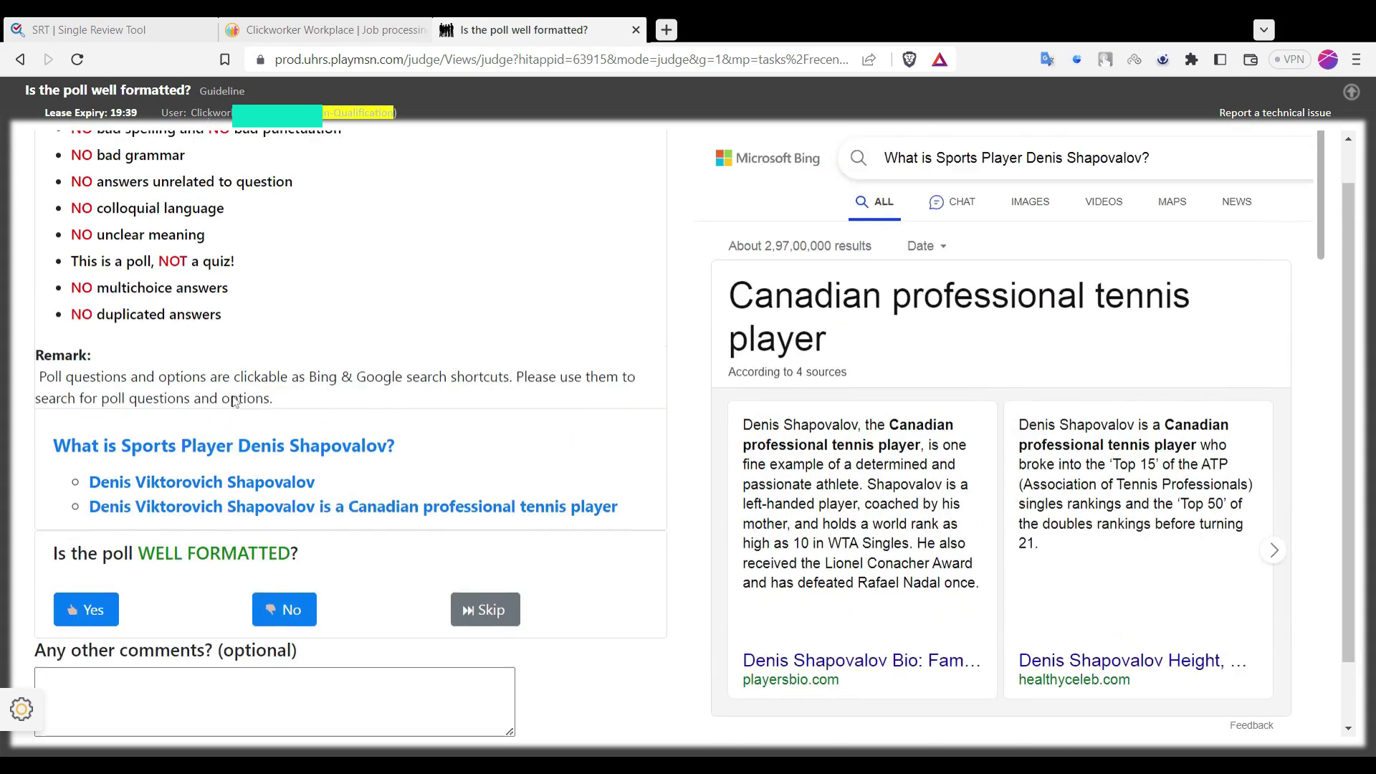
{"action": "left_click_drag", "start_coordinate": [69, 176], "coordinate": [400, 189]}
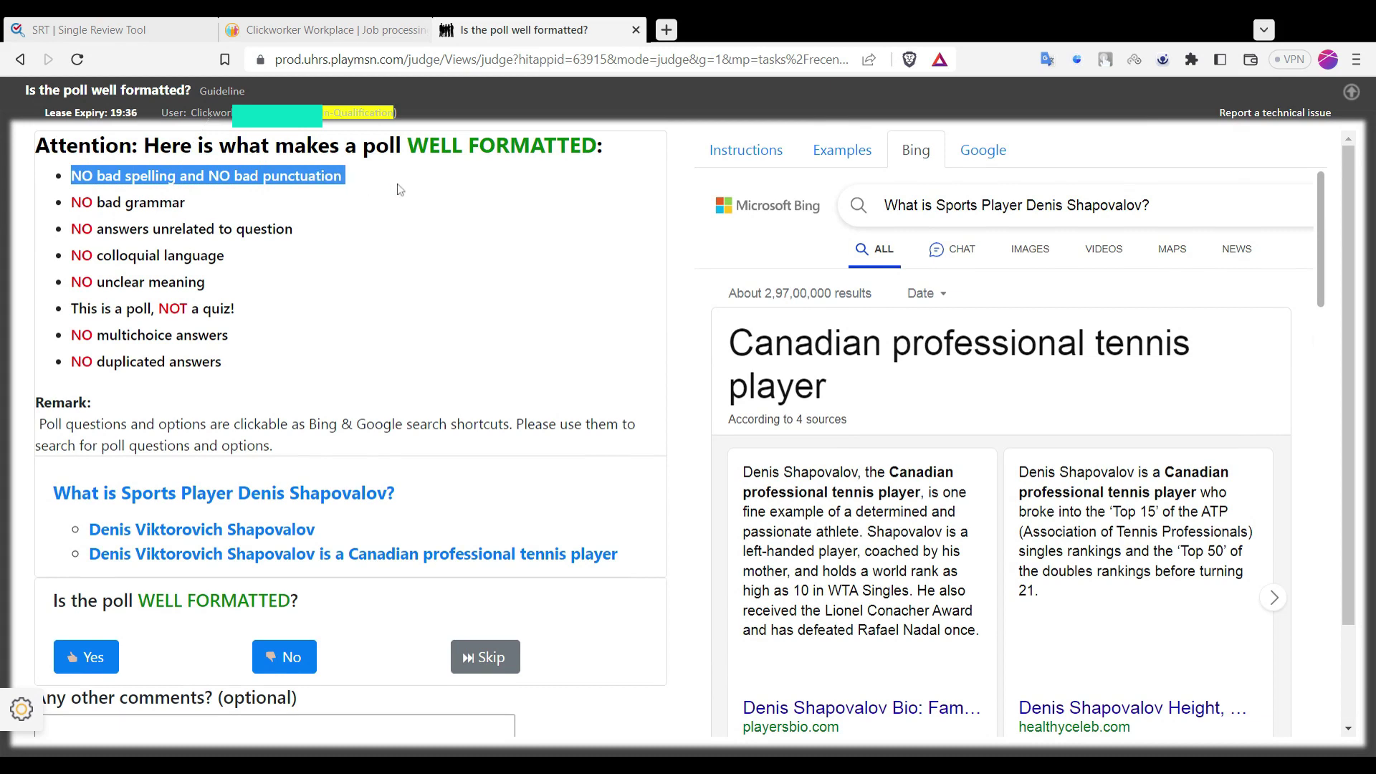
{"action": "left_click", "coordinate": [212, 213]}
{"action": "left_click_drag", "start_coordinate": [179, 208], "coordinate": [56, 205]}
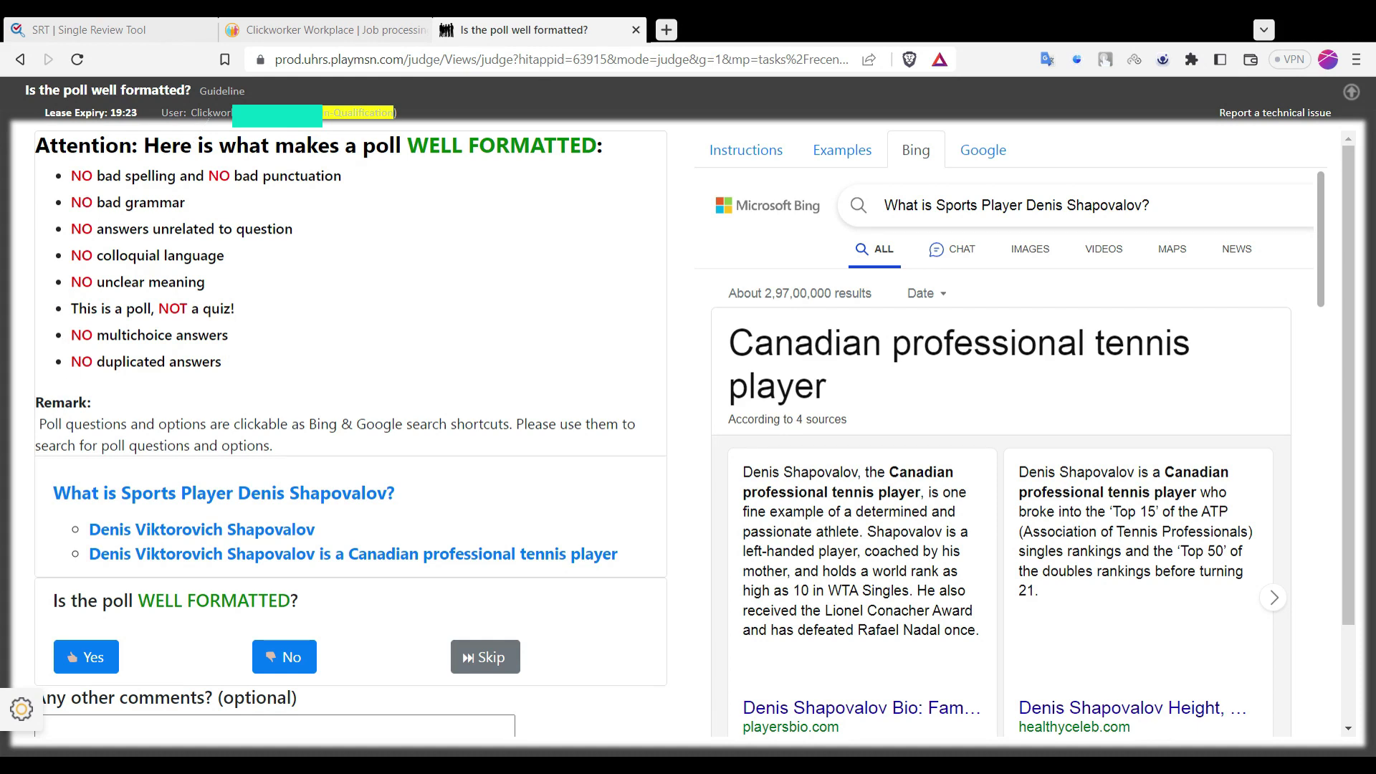
Read the Denis Shapovalov poll question and answer No for well formatted
{"action": "scroll", "coordinate": [688, 430], "scroll_direction": "down", "scroll_amount": 2}
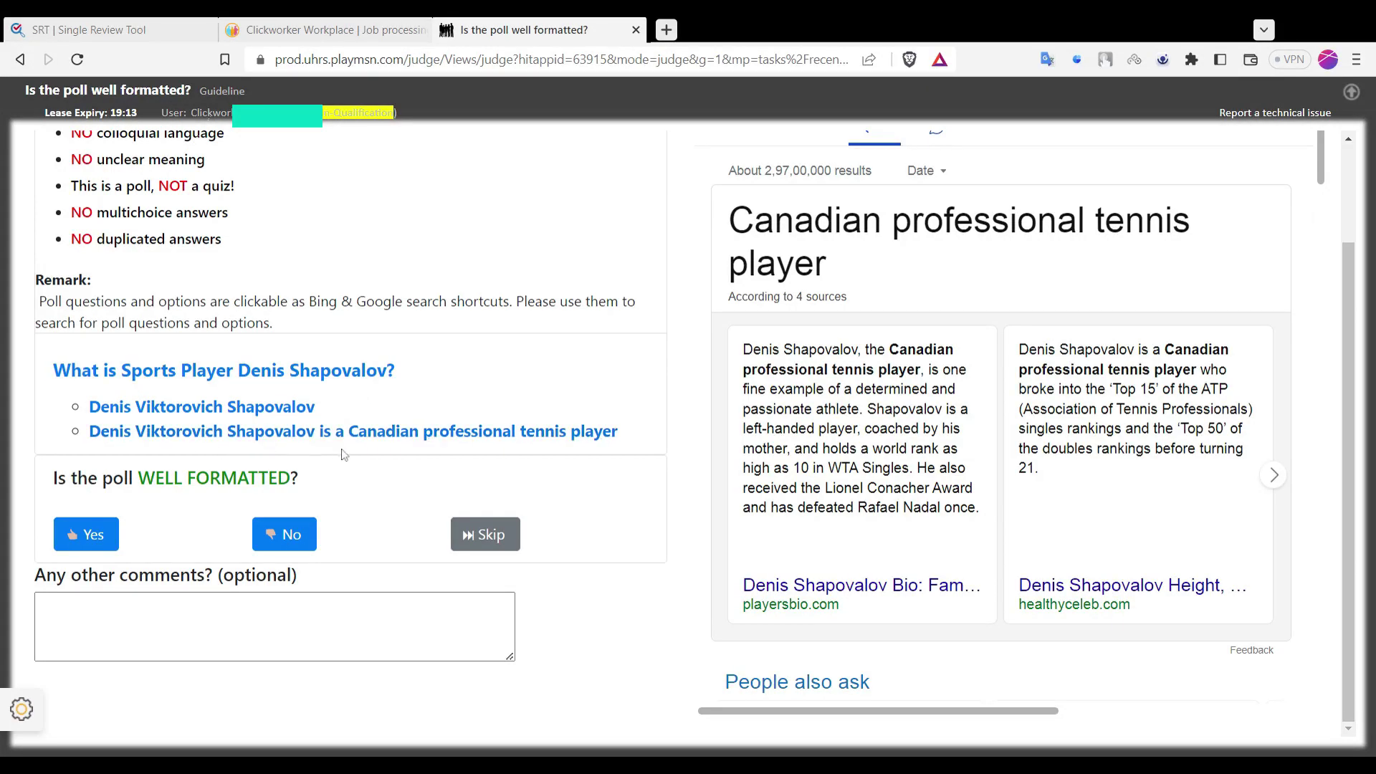
{"action": "left_click_drag", "start_coordinate": [414, 373], "coordinate": [5, 382]}
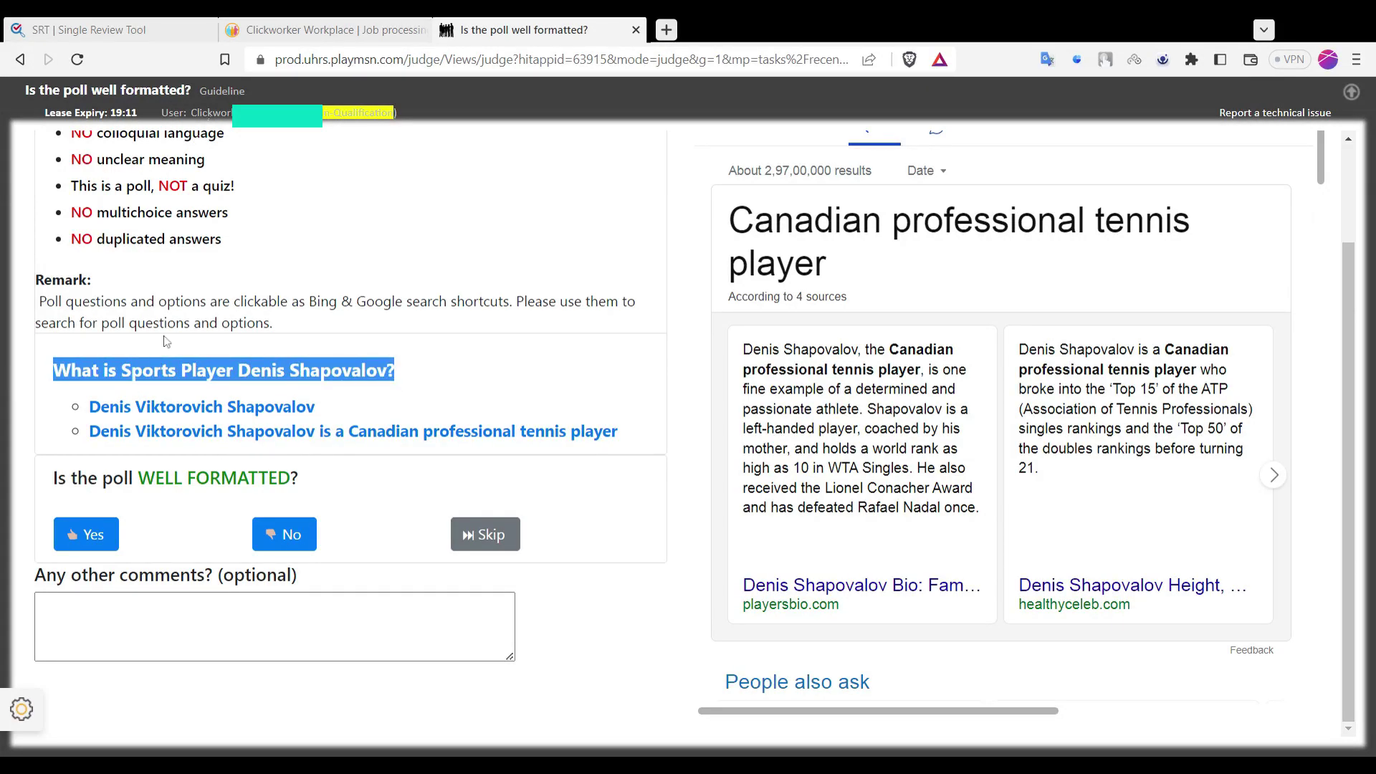
{"action": "left_click", "coordinate": [168, 342]}
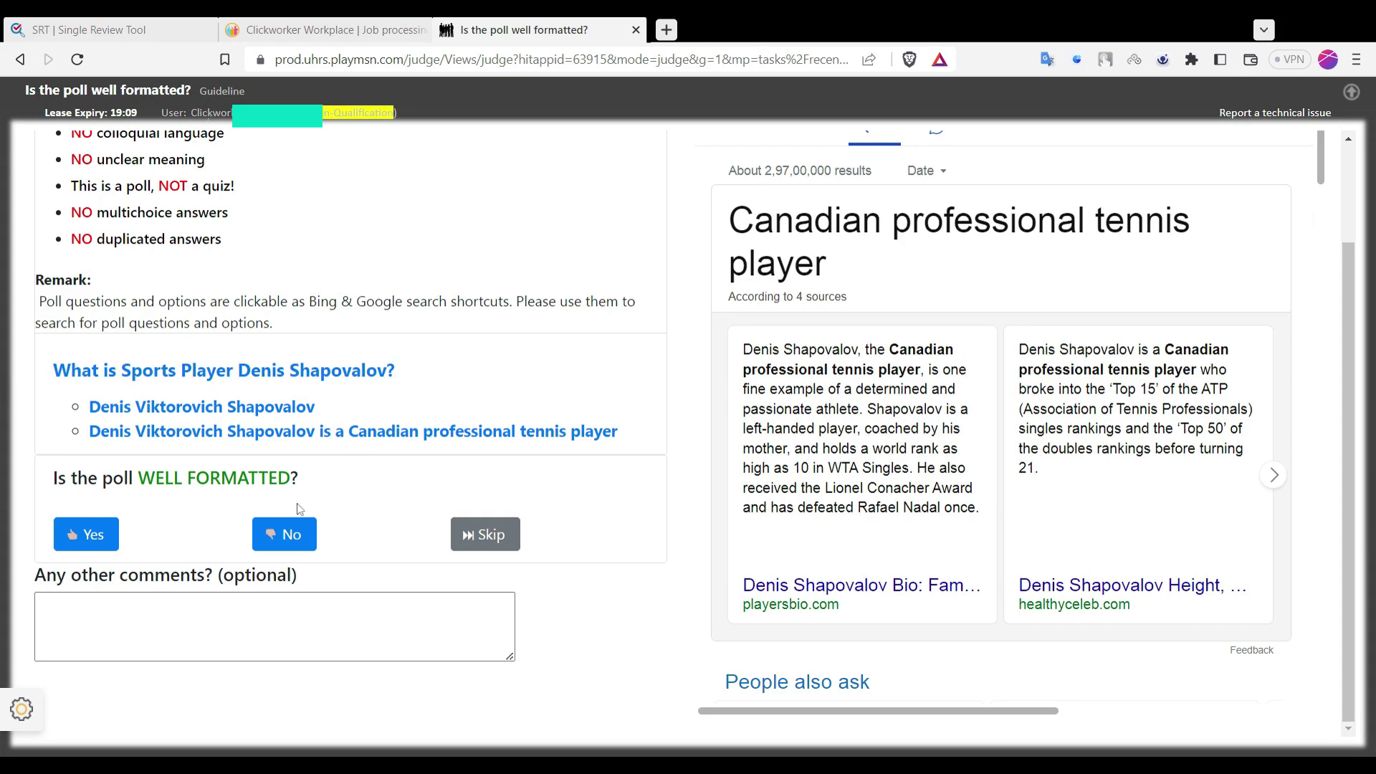
{"action": "left_click", "coordinate": [291, 535]}
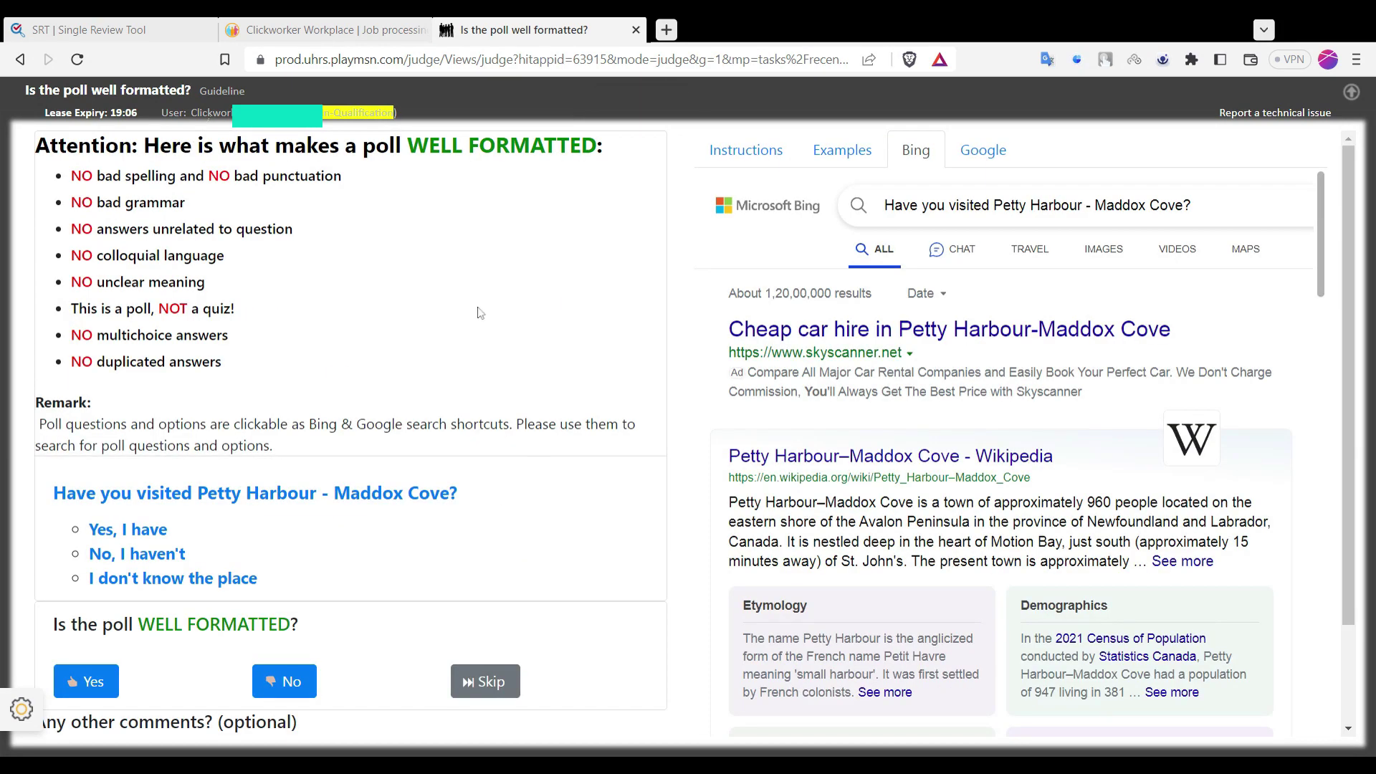
Search Bing for the Petty Harbour - Maddox Cove poll question and answer Yes
{"action": "scroll", "coordinate": [552, 361], "scroll_direction": "down", "scroll_amount": 1}
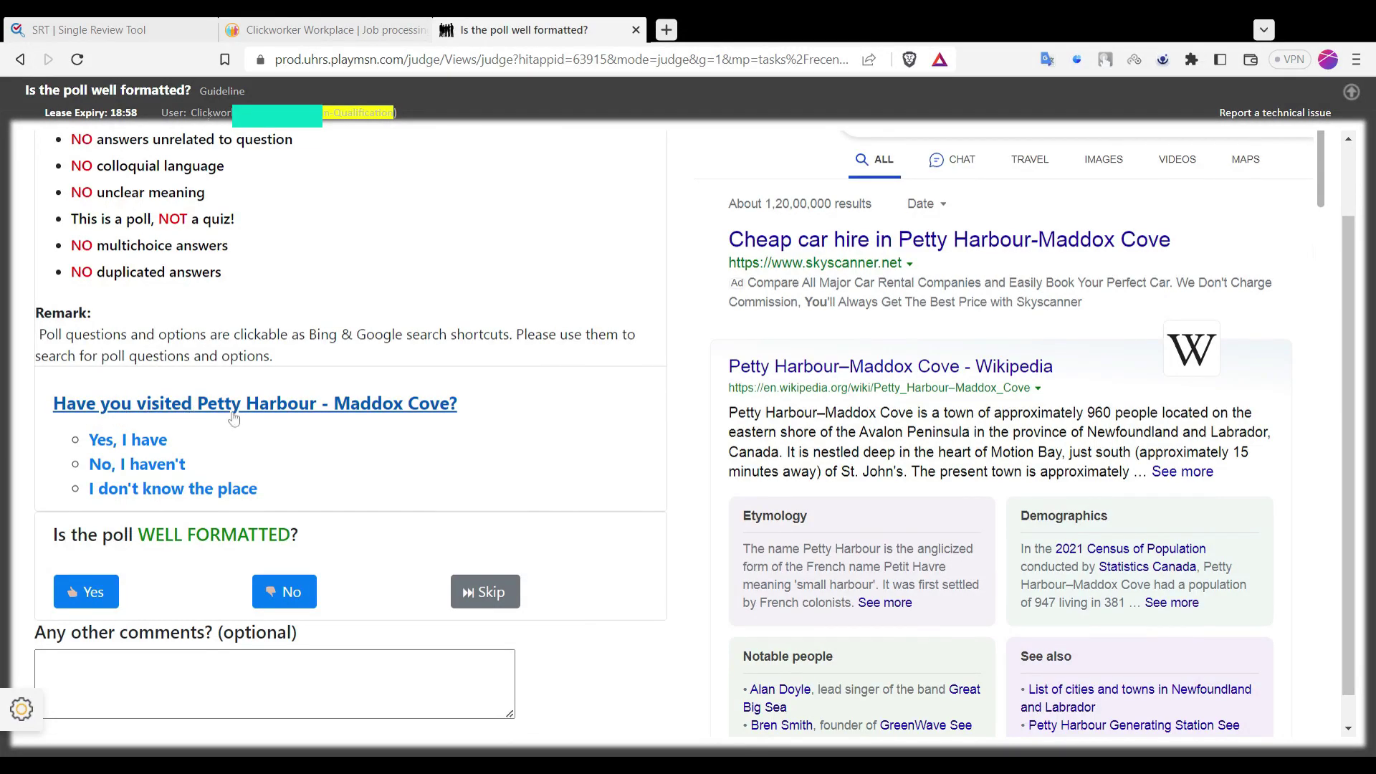
{"action": "left_click", "coordinate": [434, 407]}
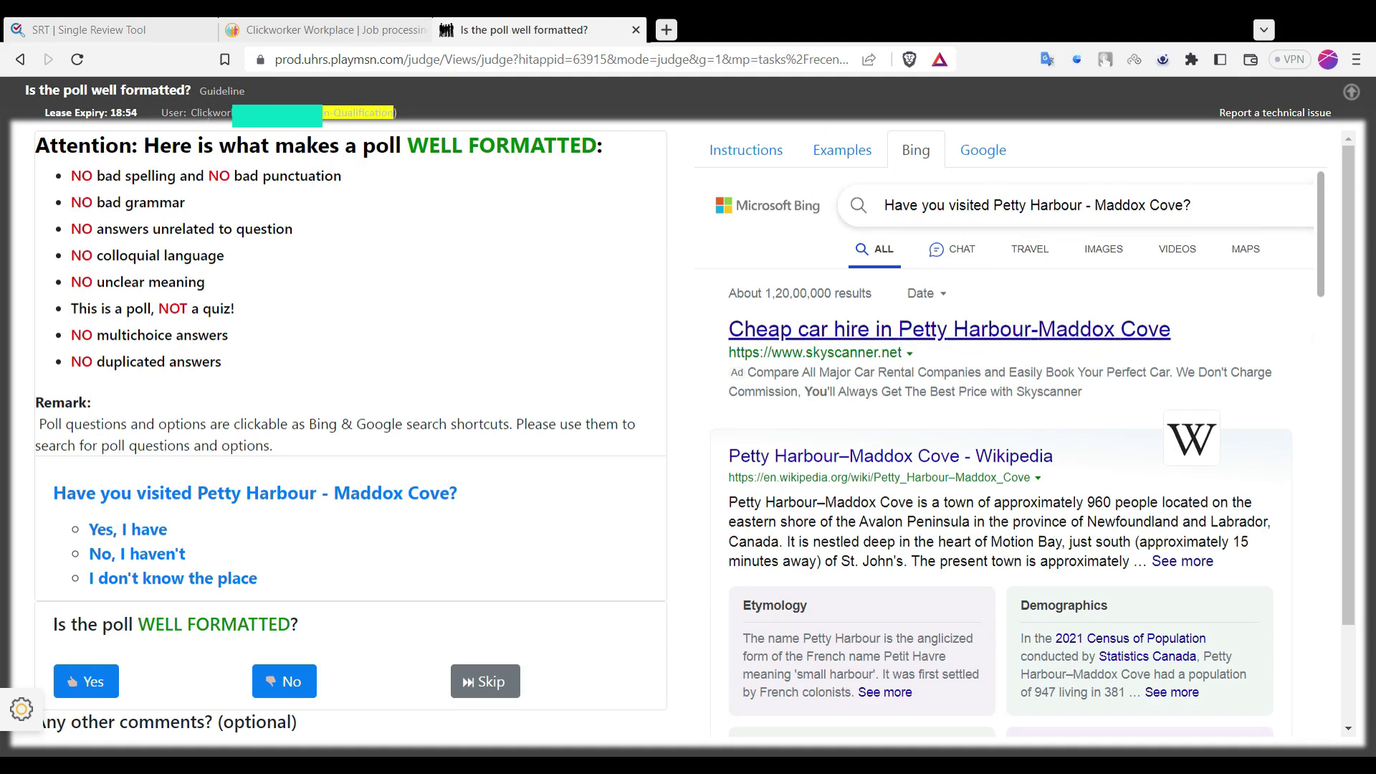
{"action": "scroll", "coordinate": [815, 344], "scroll_direction": "down", "scroll_amount": 3}
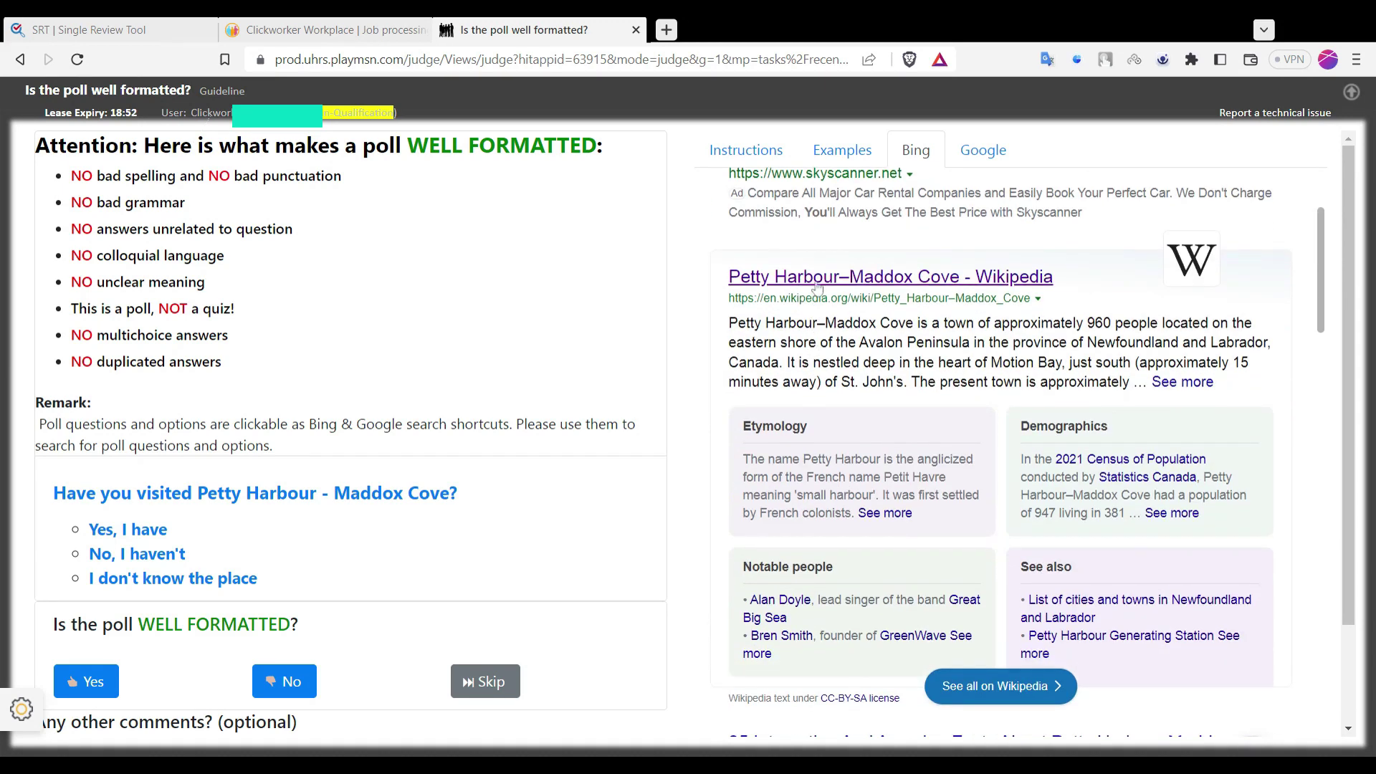
{"action": "scroll", "coordinate": [748, 376], "scroll_direction": "down", "scroll_amount": 1}
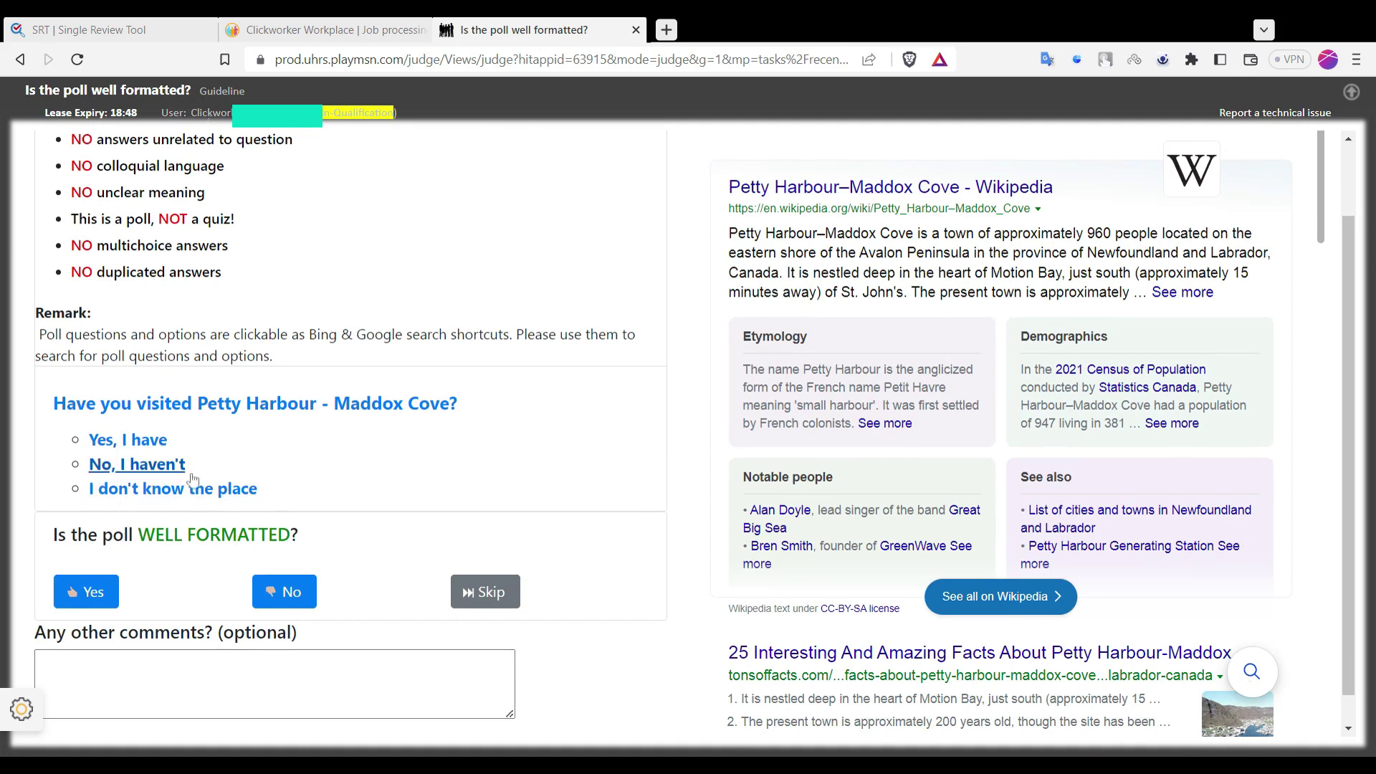
{"action": "left_click", "coordinate": [95, 593]}
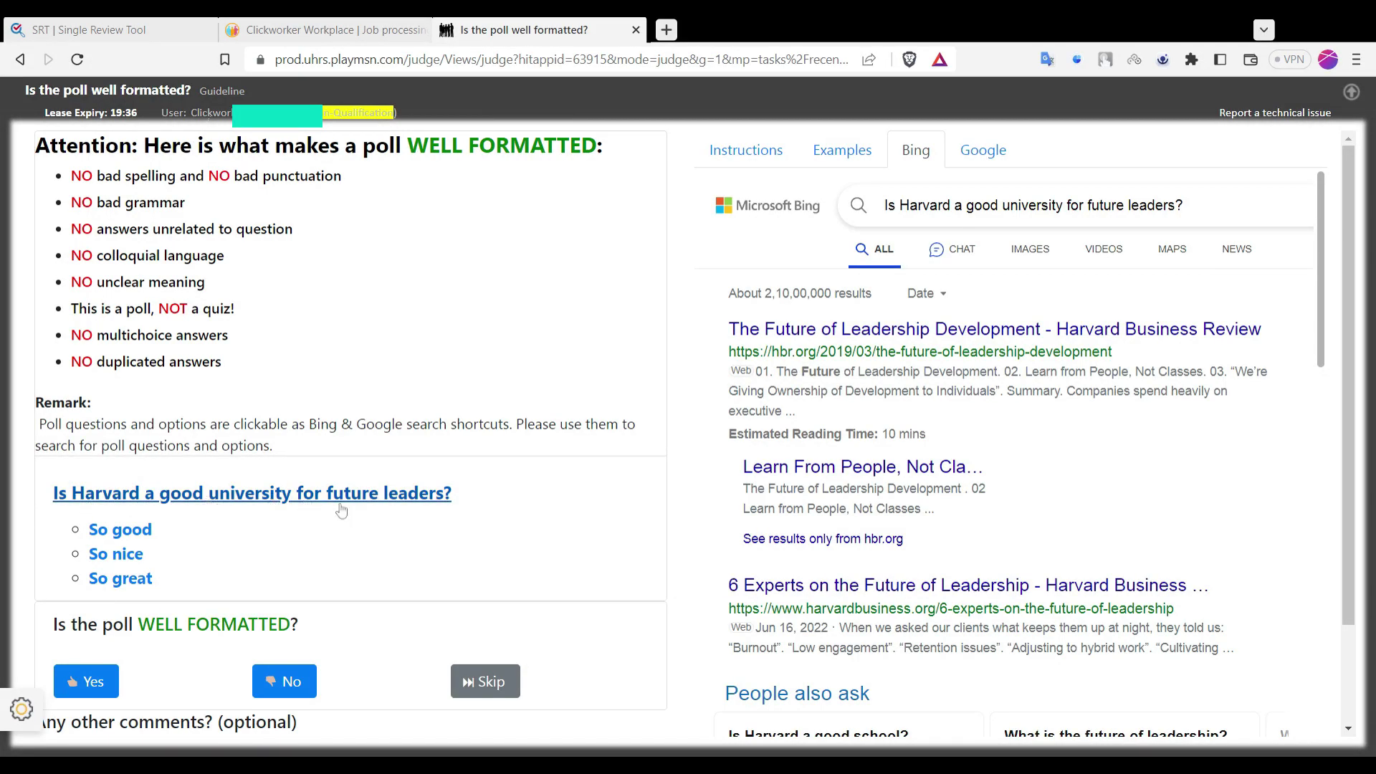
Answer No for the 'Is Harvard a good university for future leaders?' poll
{"action": "scroll", "coordinate": [495, 505], "scroll_direction": "down", "scroll_amount": 2}
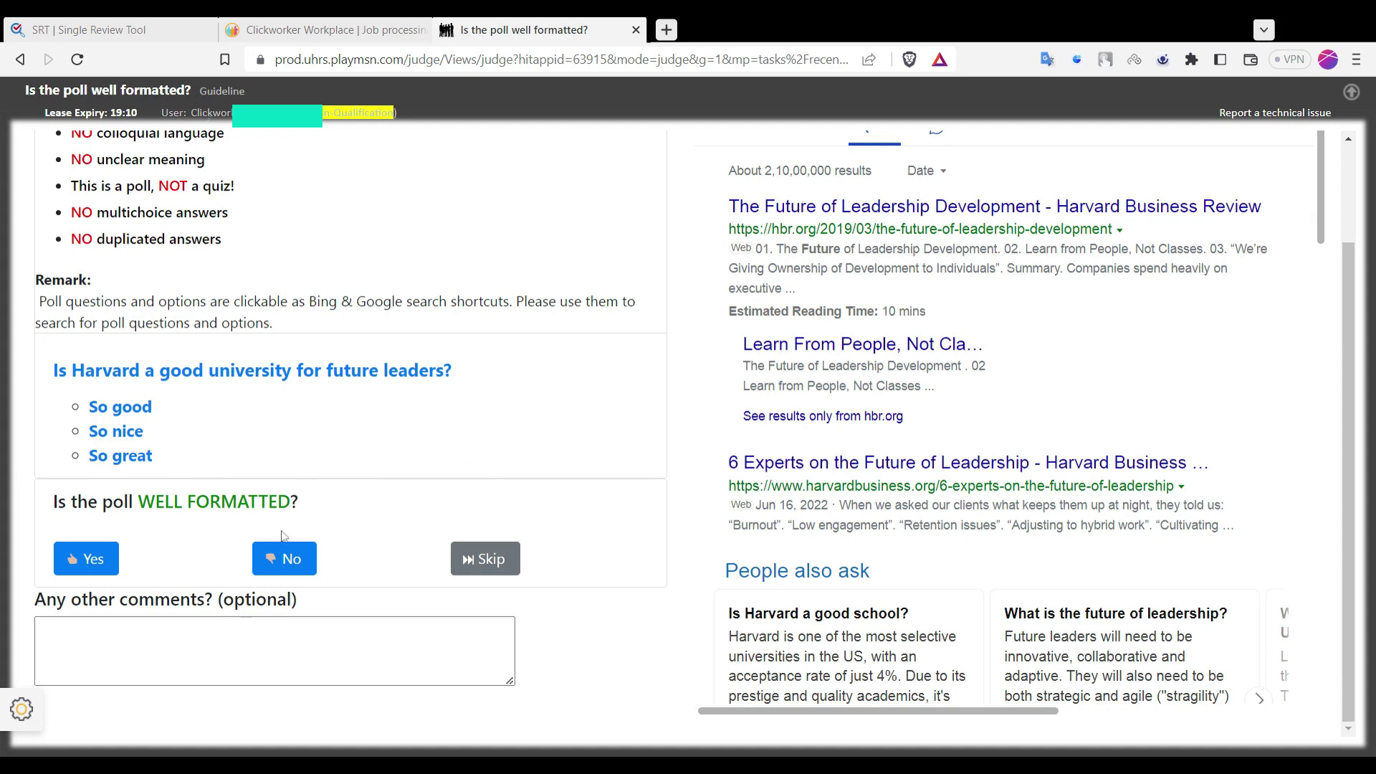
{"action": "left_click", "coordinate": [278, 567]}
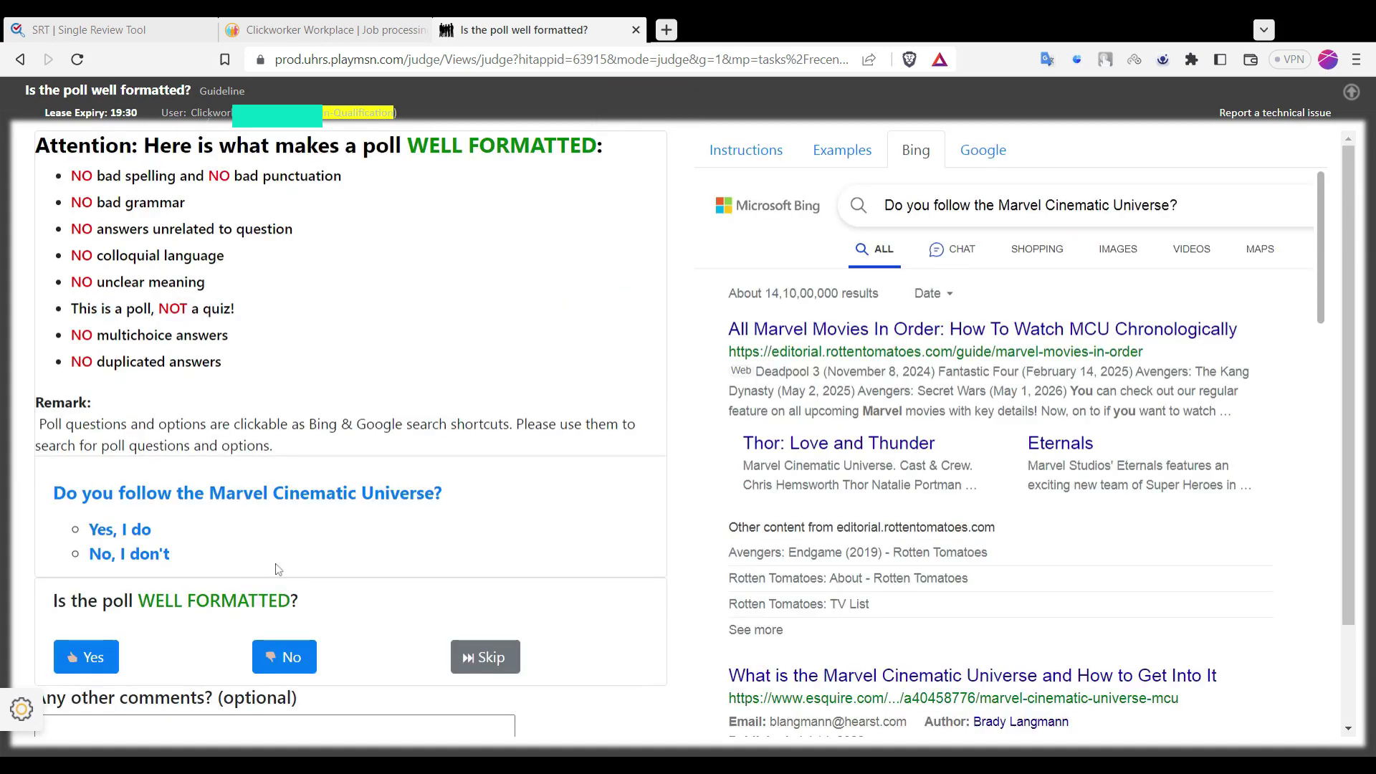
Answer Yes for the 'Do you follow the Marvel Cinematic Universe?' poll
{"action": "scroll", "coordinate": [278, 569], "scroll_direction": "down", "scroll_amount": 1}
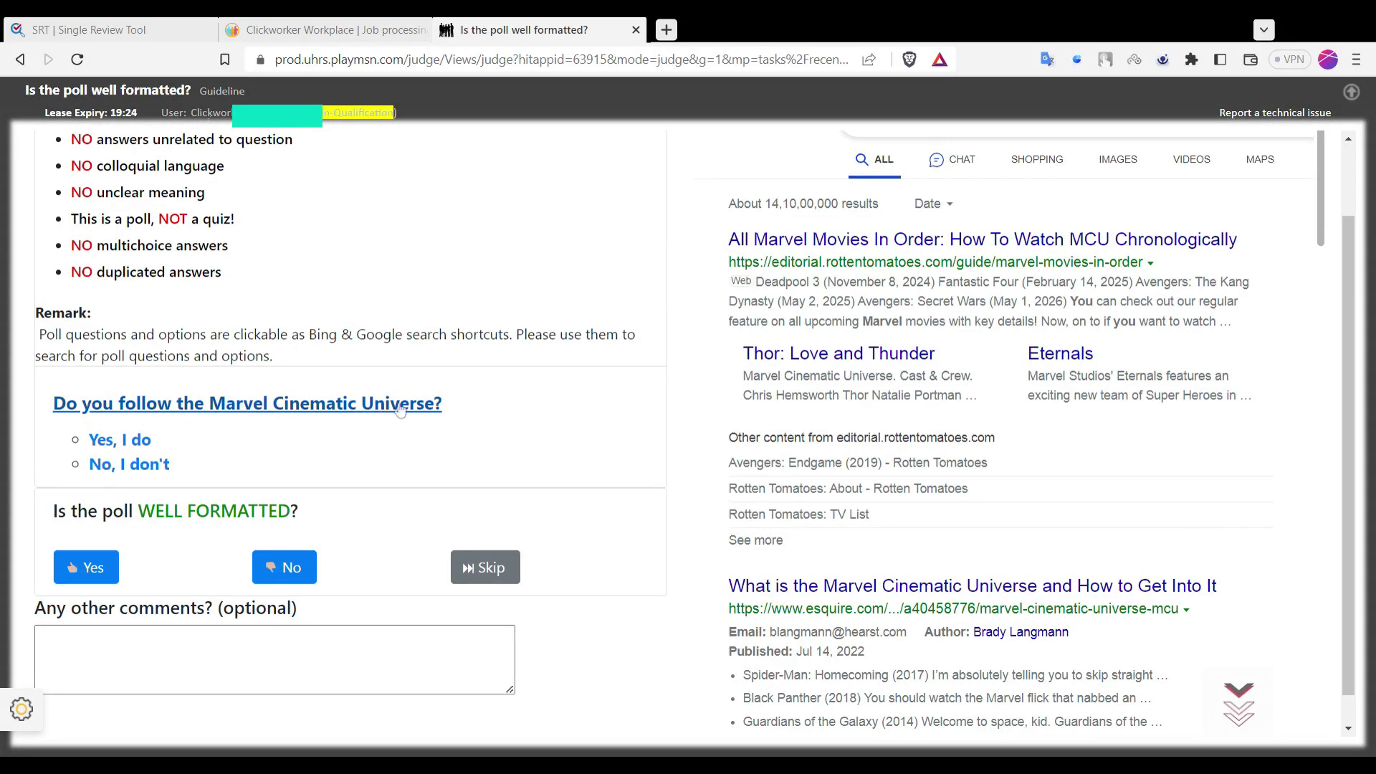
{"action": "scroll", "coordinate": [185, 402], "scroll_direction": "up", "scroll_amount": 1}
{"action": "scroll", "coordinate": [185, 401], "scroll_direction": "down", "scroll_amount": 1}
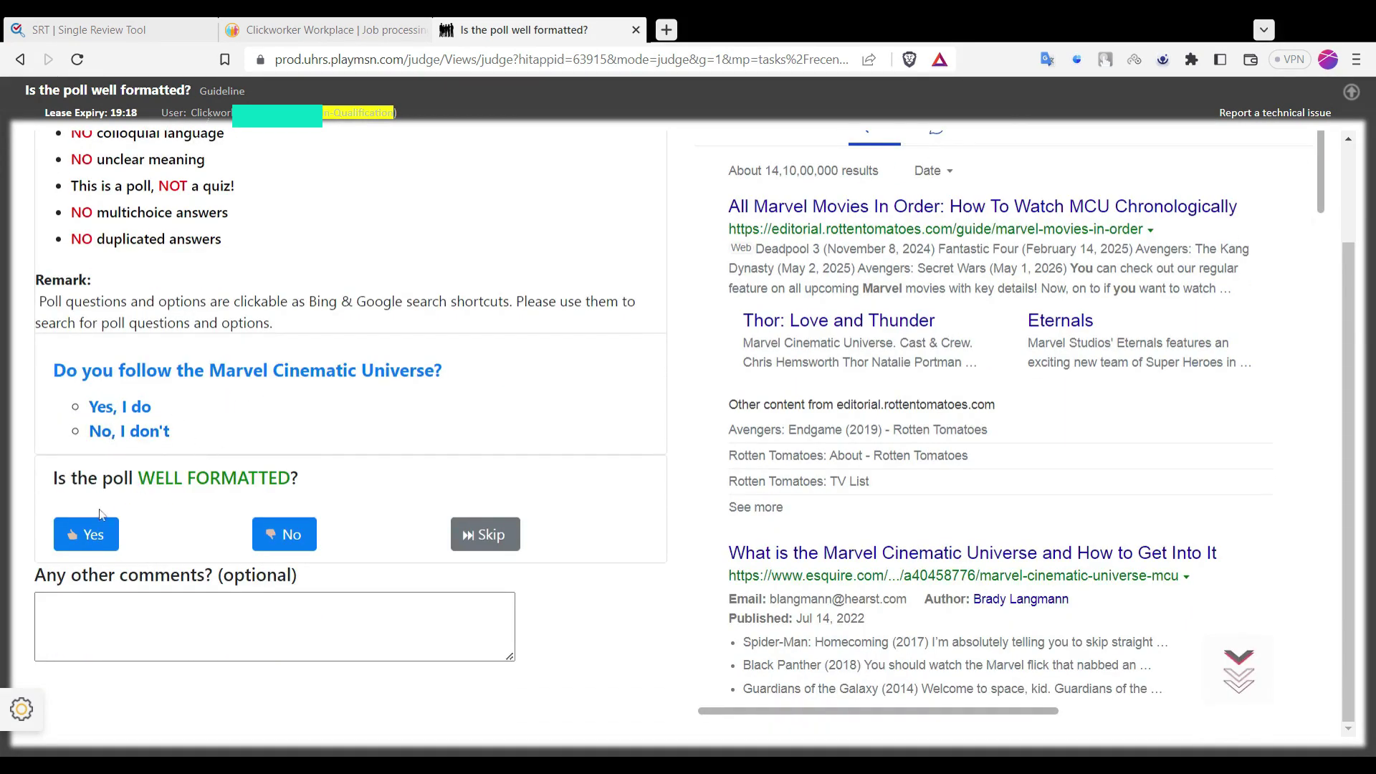
{"action": "left_click", "coordinate": [84, 530]}
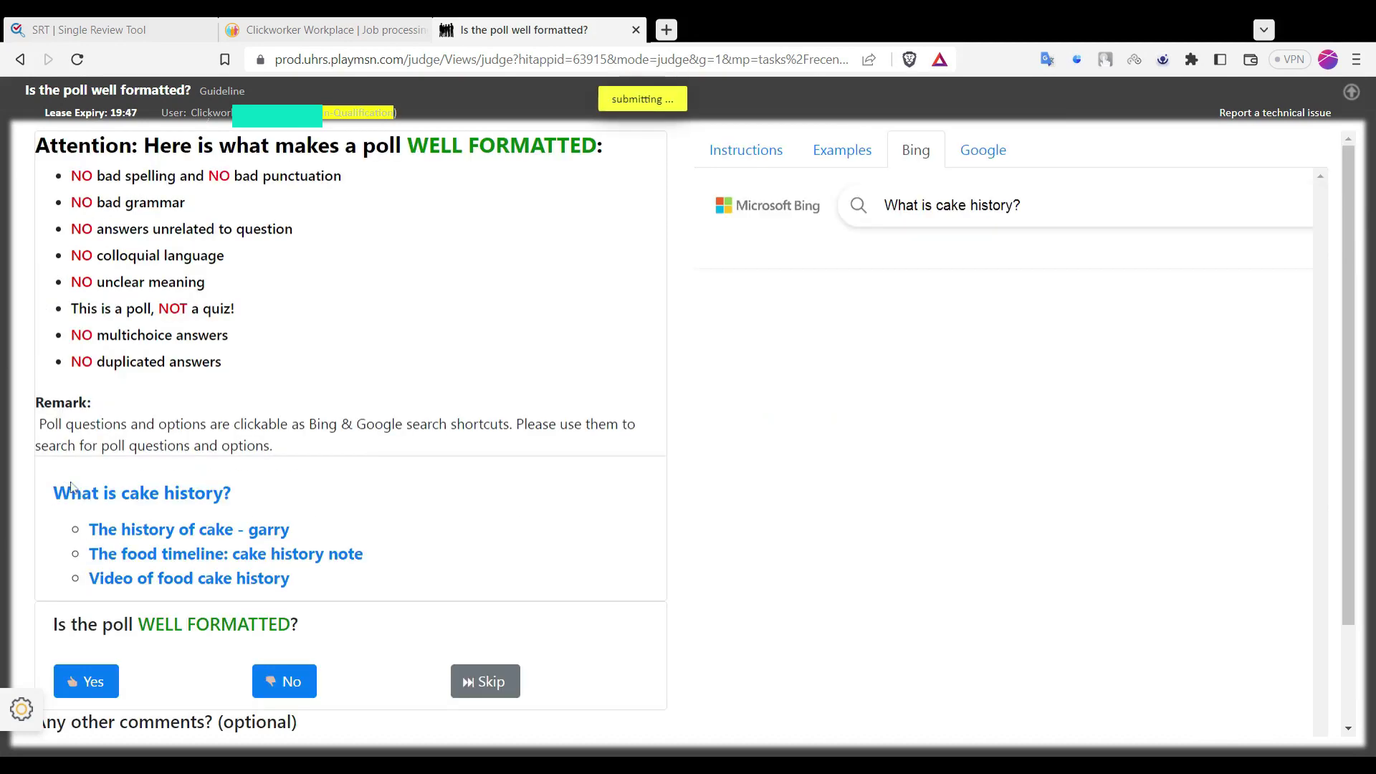
Answer No for the 'What is cake history?' poll
{"action": "scroll", "coordinate": [461, 439], "scroll_direction": "down", "scroll_amount": 2}
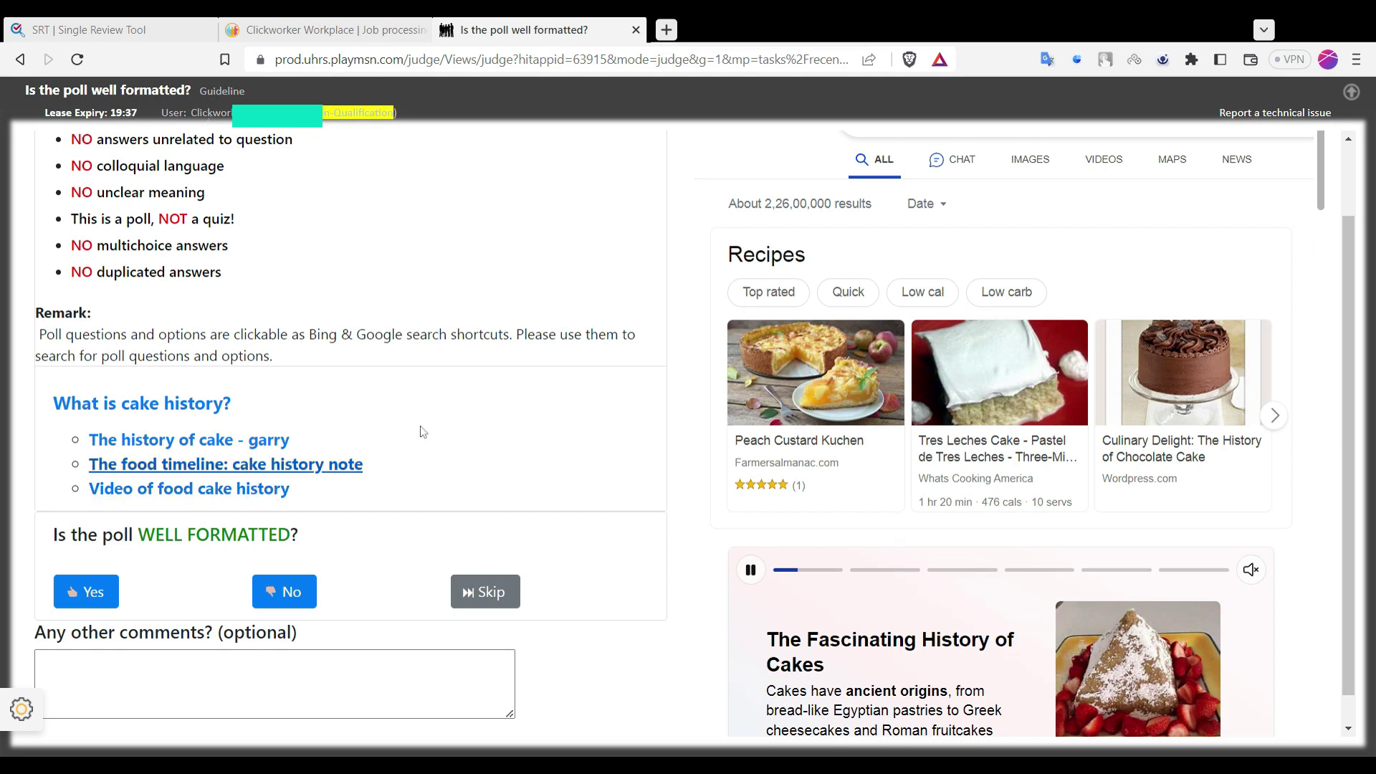
{"action": "scroll", "coordinate": [428, 419], "scroll_direction": "down", "scroll_amount": 1}
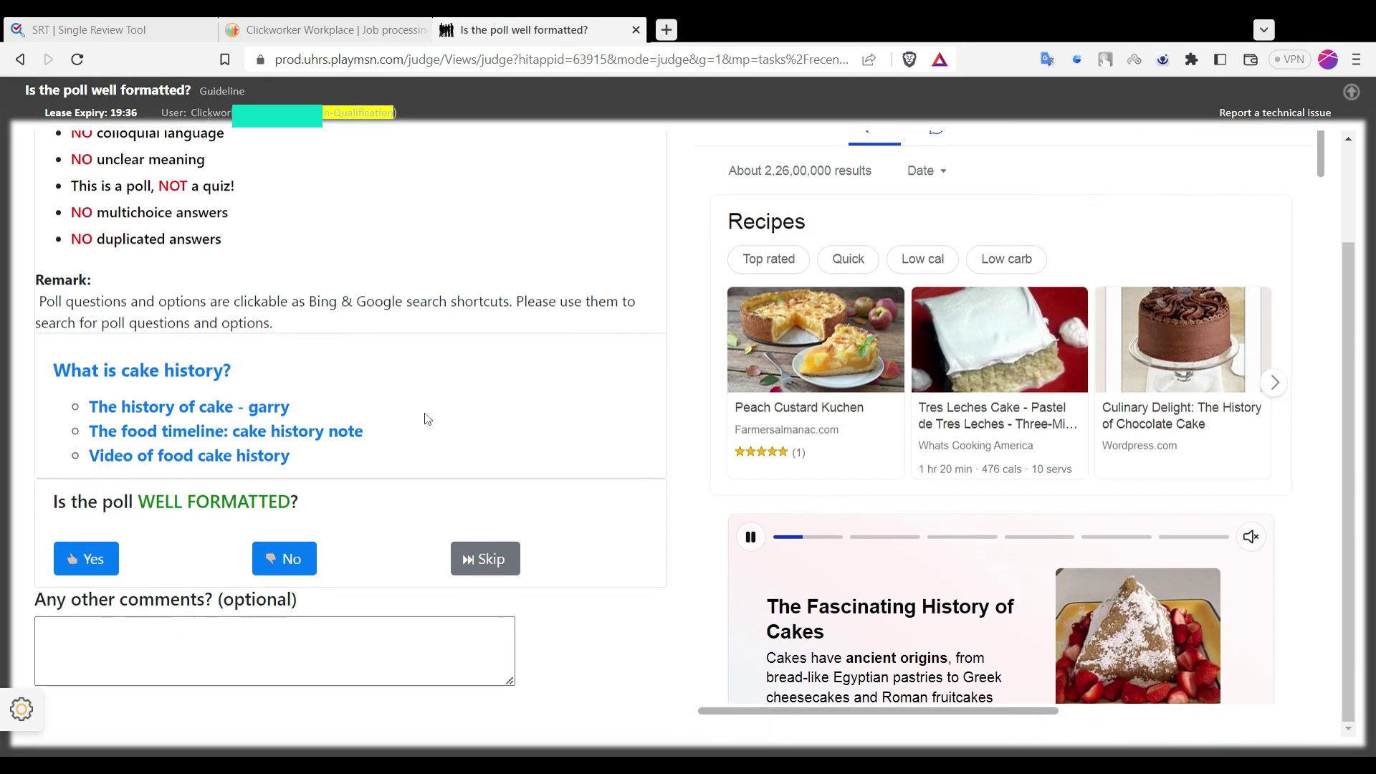
{"action": "triple_click", "coordinate": [264, 373]}
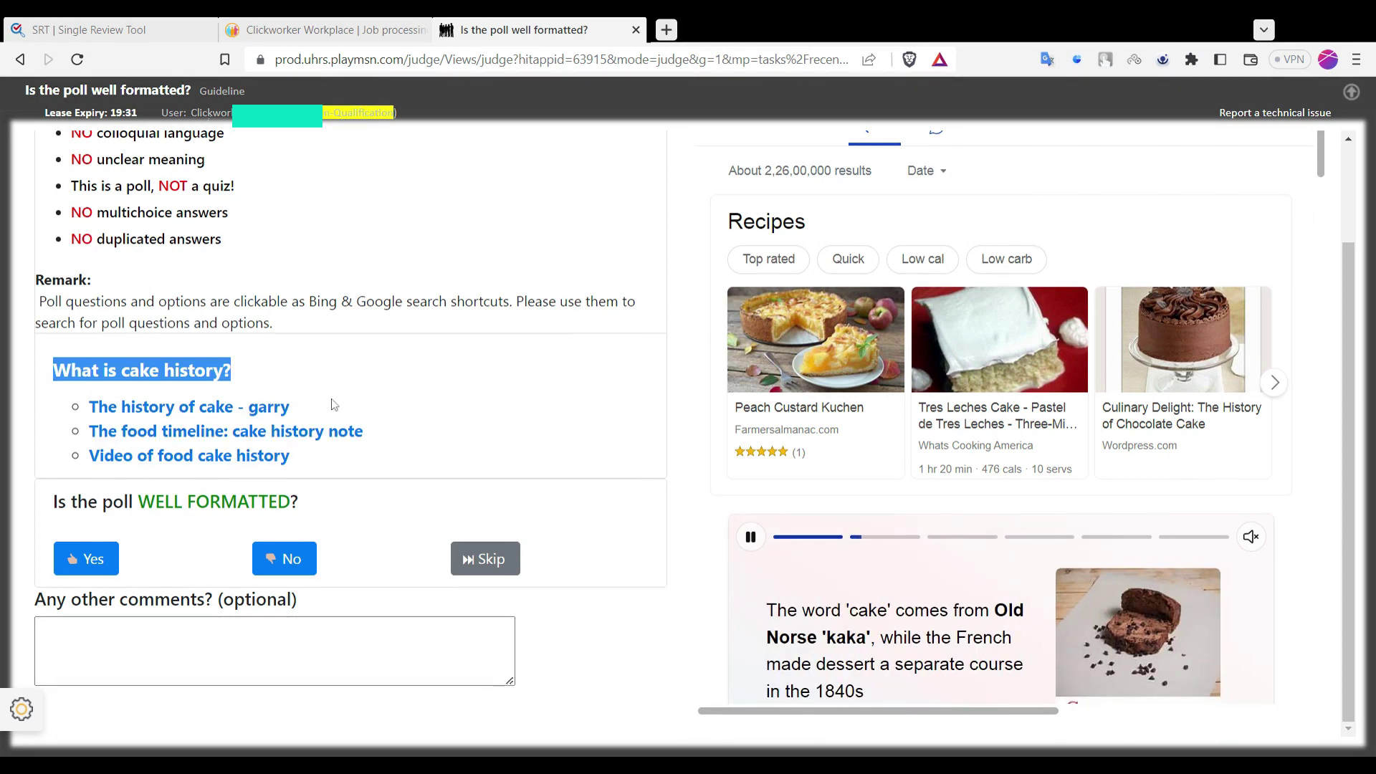
{"action": "left_click", "coordinate": [279, 560]}
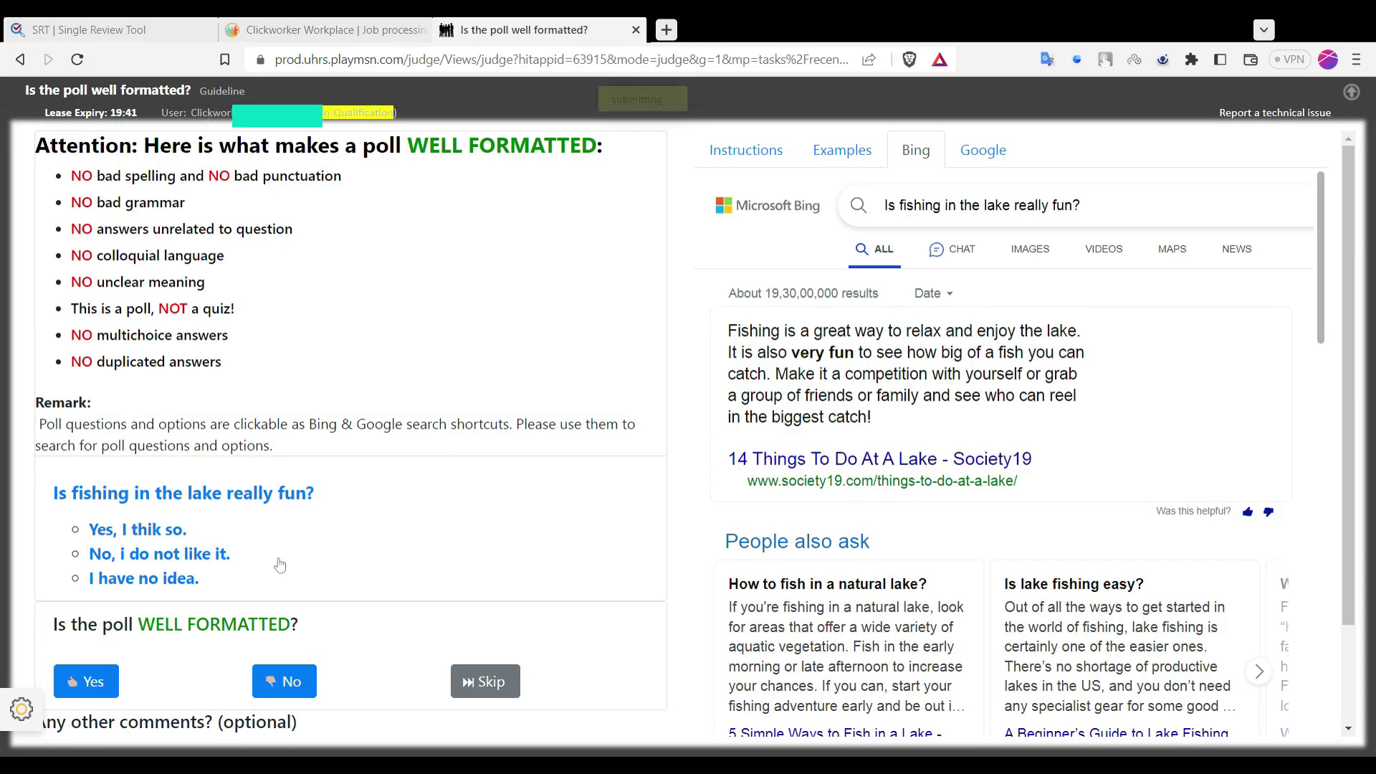
Answer Yes for the 'Is fishing in the lake really fun?' poll
{"action": "scroll", "coordinate": [452, 468], "scroll_direction": "down", "scroll_amount": 1}
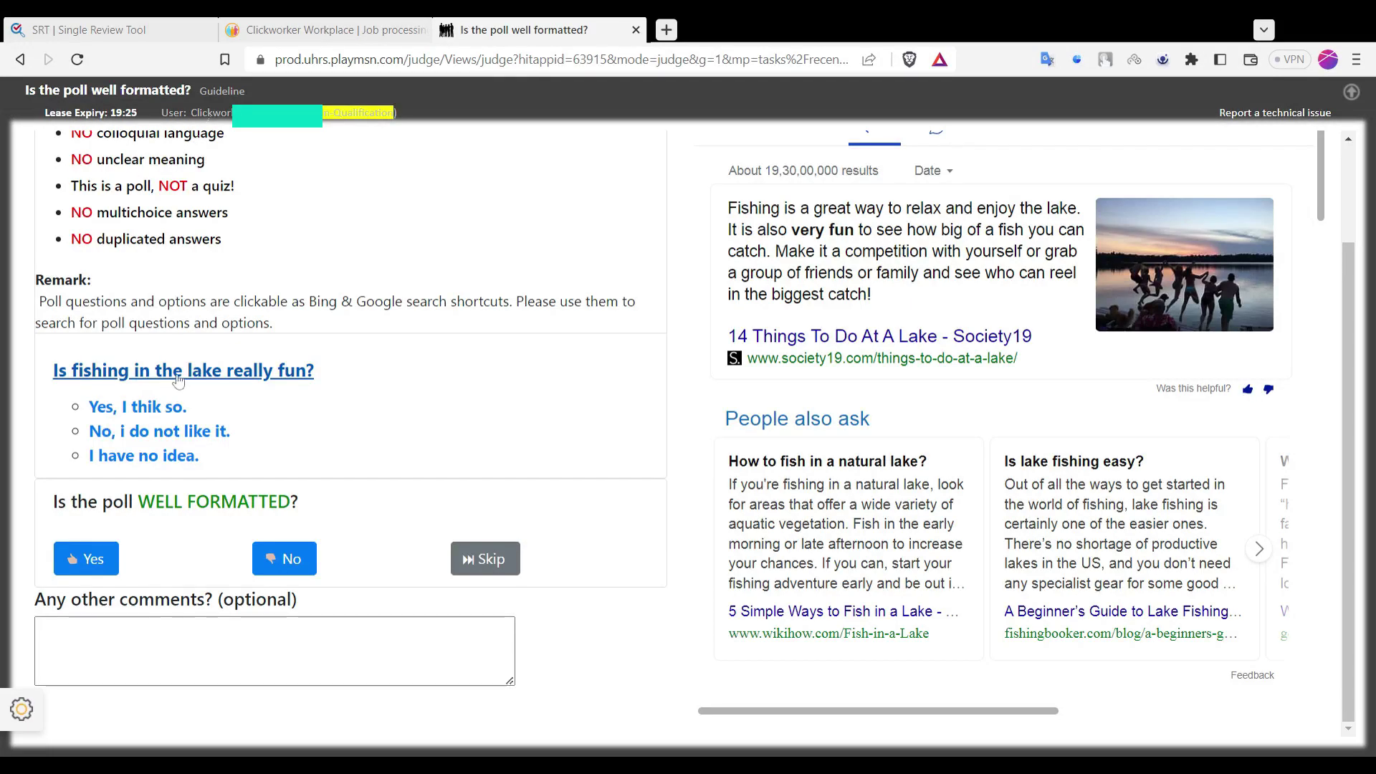
{"action": "left_click", "coordinate": [86, 560]}
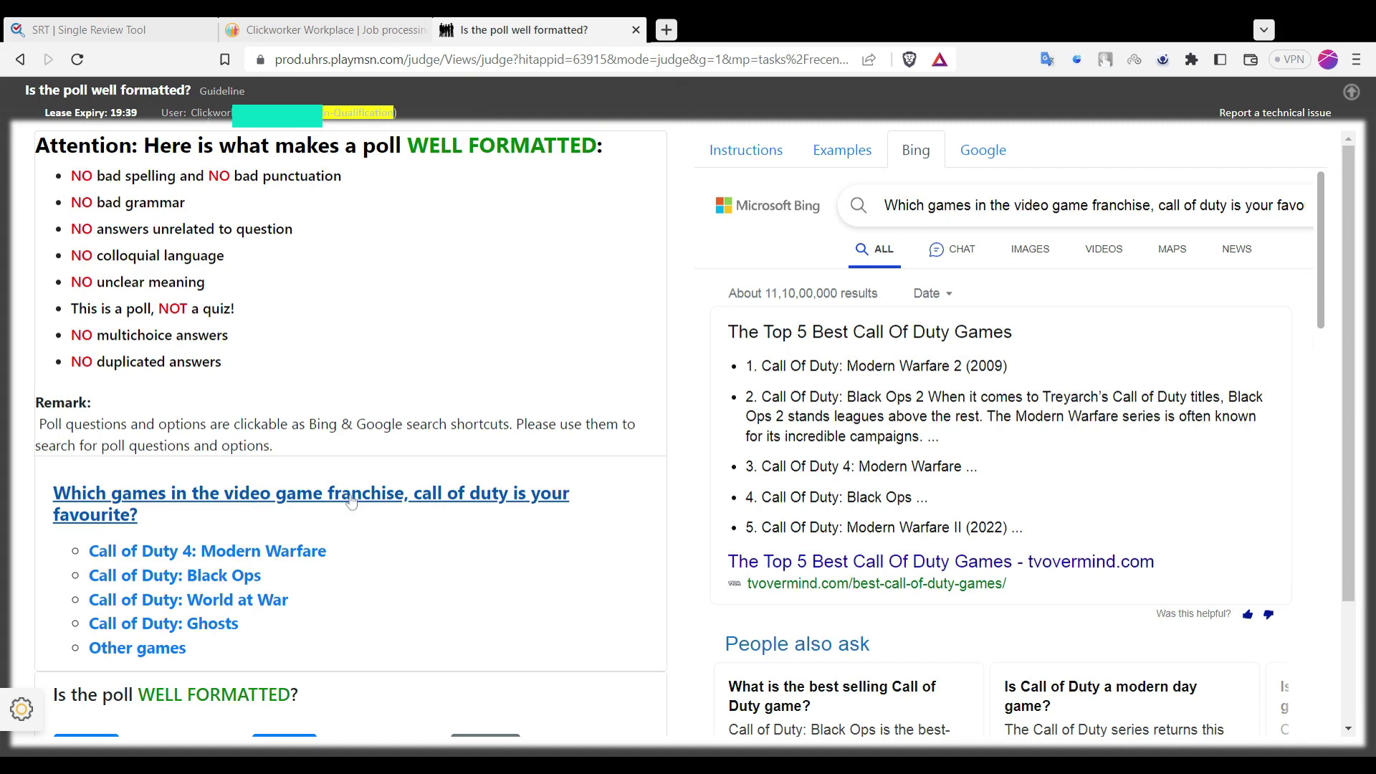
Google the Call of Duty poll question in a new tab, then return to the poll tab
{"action": "scroll", "coordinate": [380, 532], "scroll_direction": "down", "scroll_amount": 1}
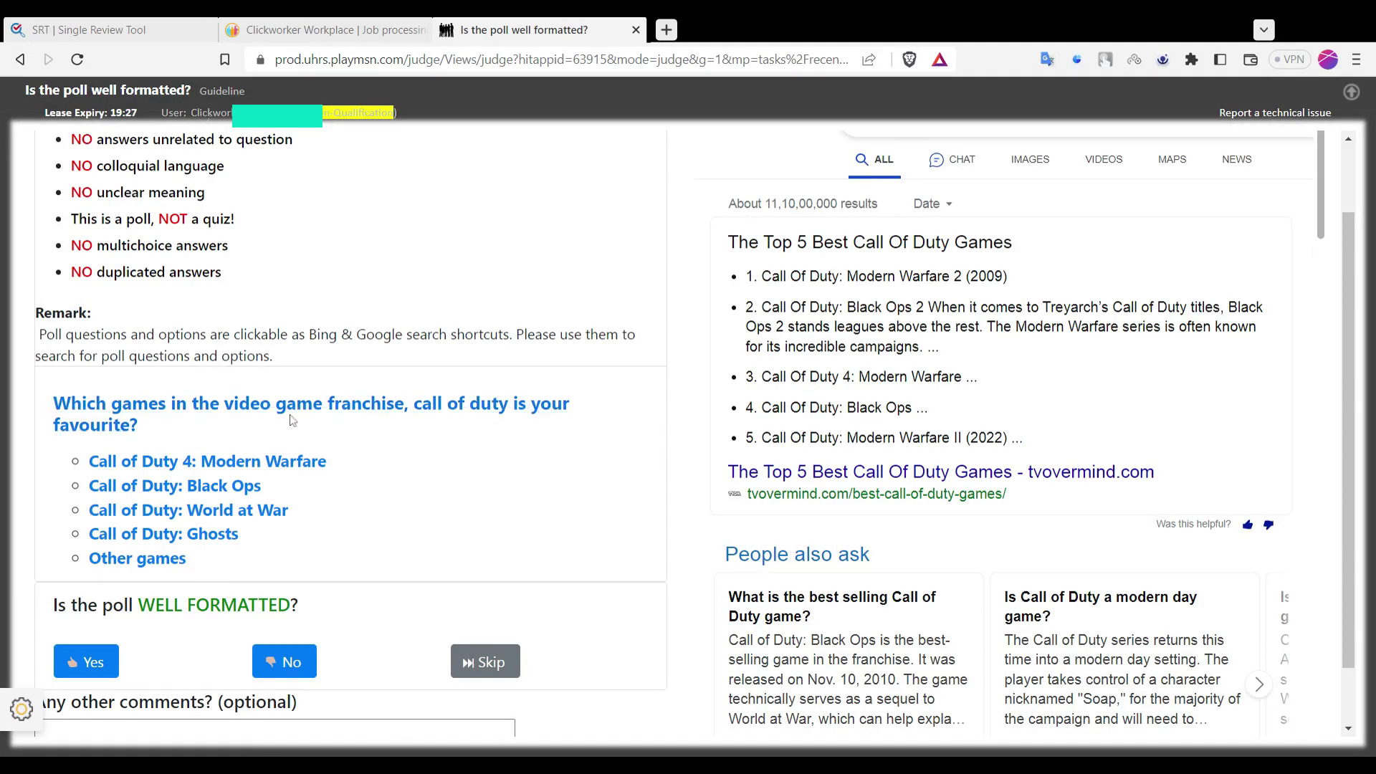
{"action": "left_click_drag", "start_coordinate": [144, 427], "coordinate": [57, 401]}
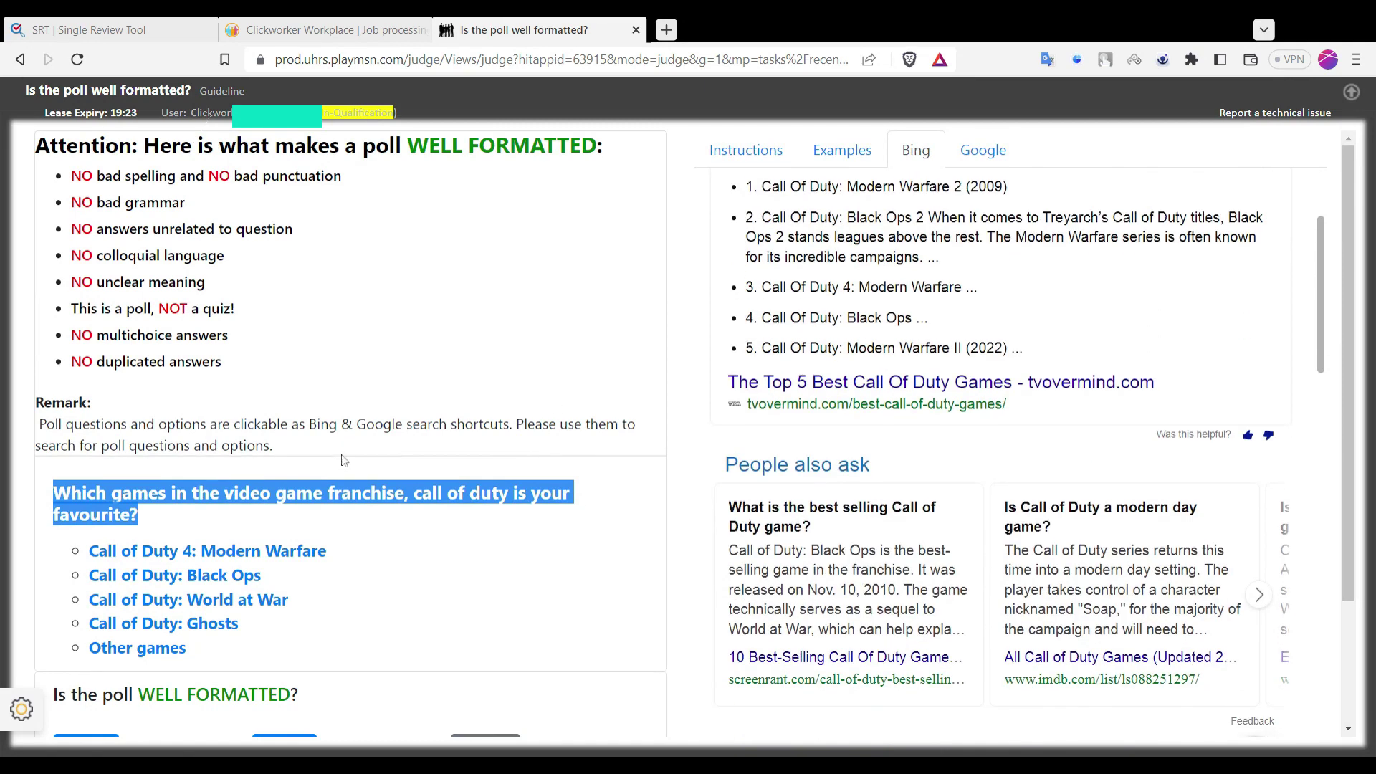
{"action": "left_click", "coordinate": [345, 494]}
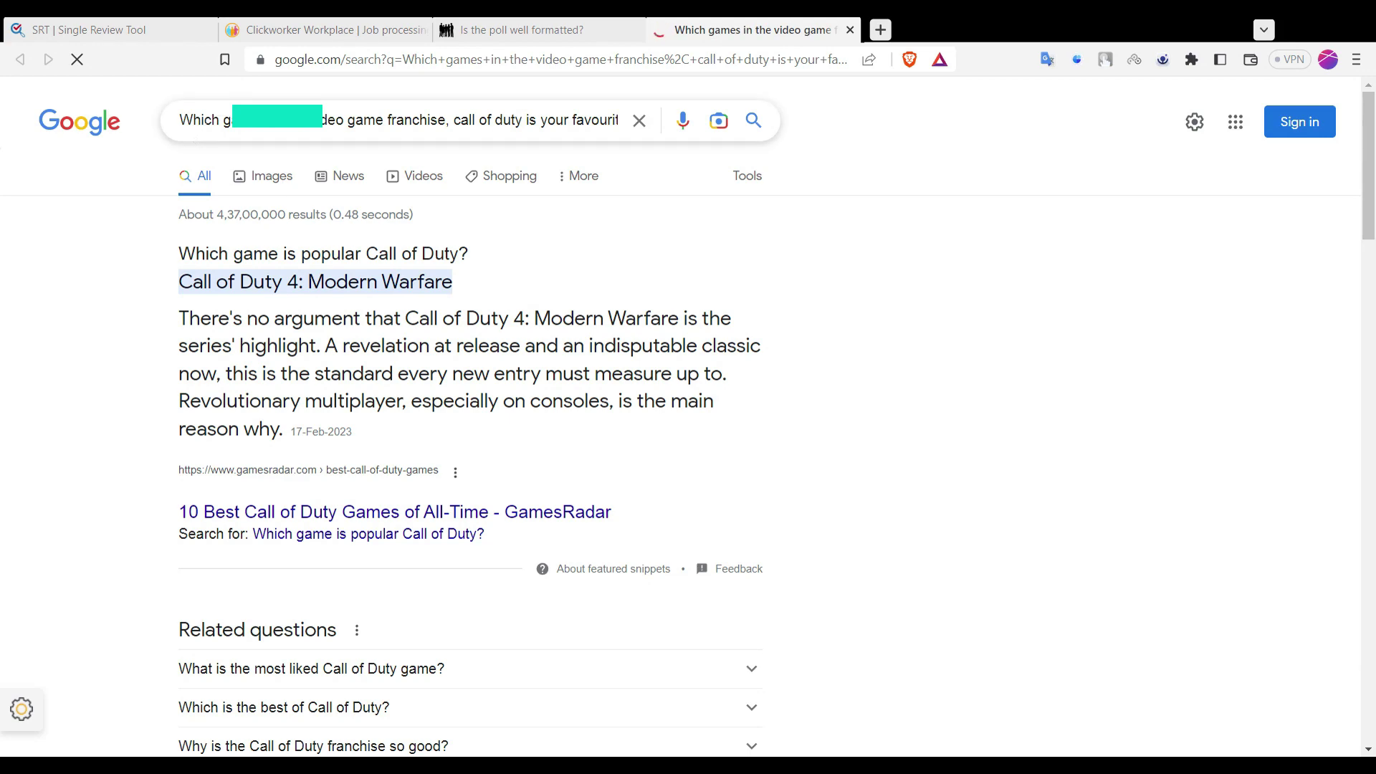
{"action": "left_click_drag", "start_coordinate": [454, 120], "coordinate": [639, 121]}
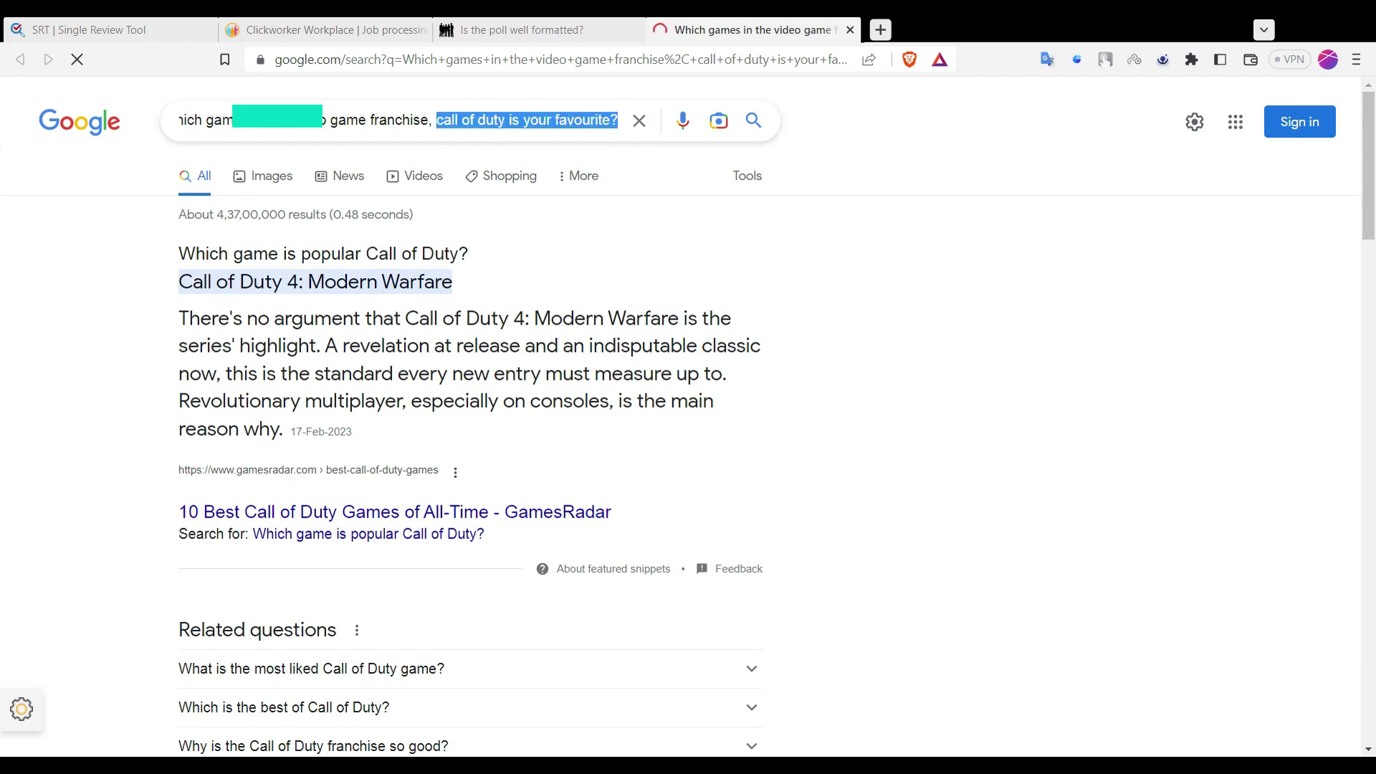
{"action": "left_click", "coordinate": [329, 362]}
{"action": "scroll", "coordinate": [329, 362], "scroll_direction": "down", "scroll_amount": 7}
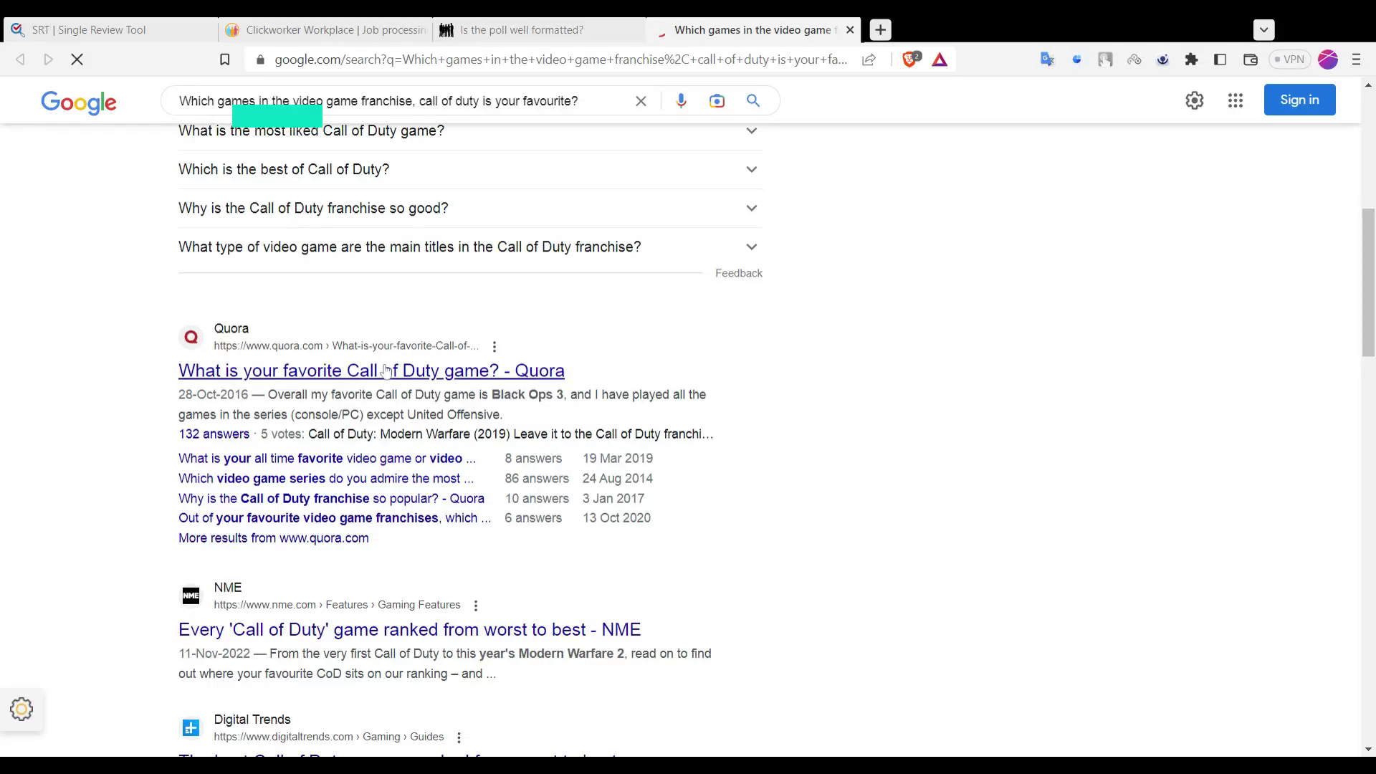
{"action": "scroll", "coordinate": [679, 374], "scroll_direction": "up", "scroll_amount": 7}
{"action": "key", "text": "ctrl+shift+Tab"}
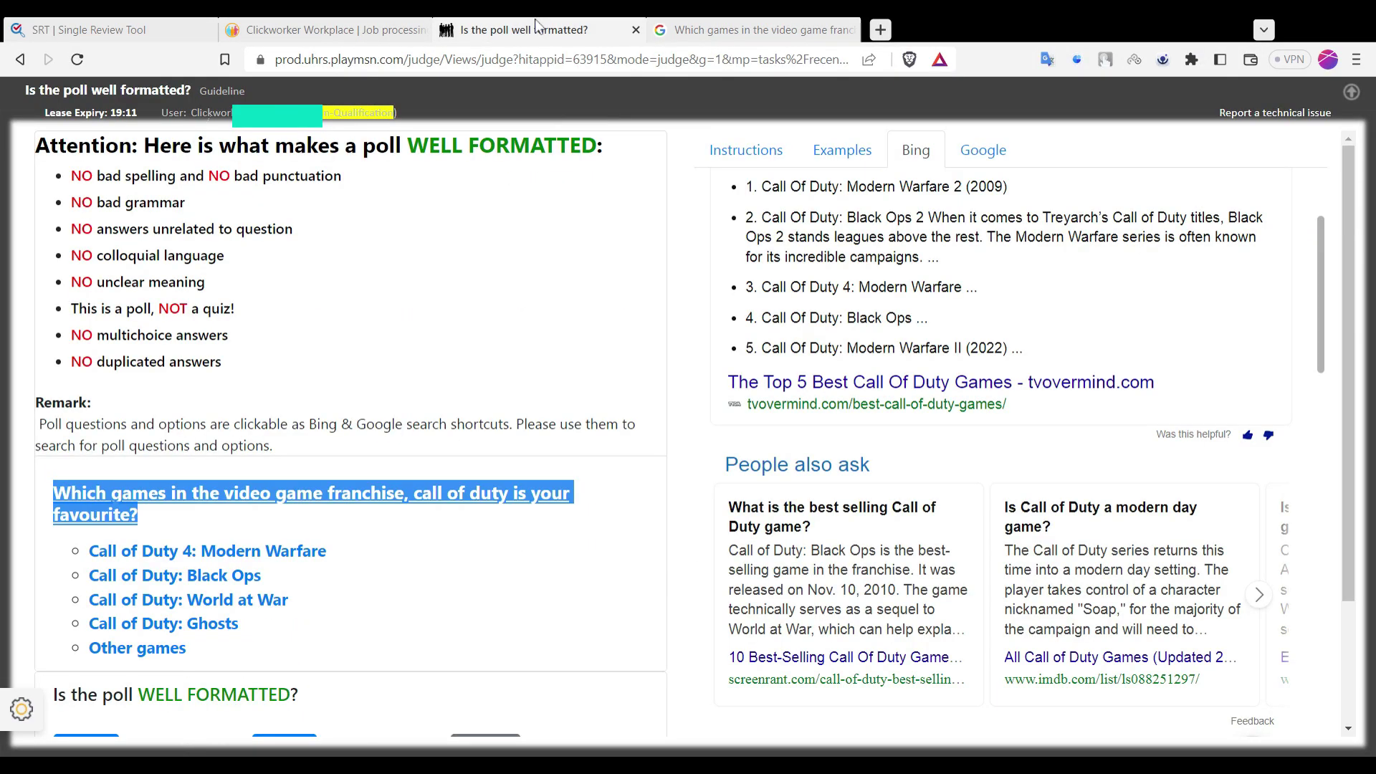
Clear the question highlight and answer Yes for the Call of Duty poll
{"action": "scroll", "coordinate": [184, 372], "scroll_direction": "down", "scroll_amount": 2}
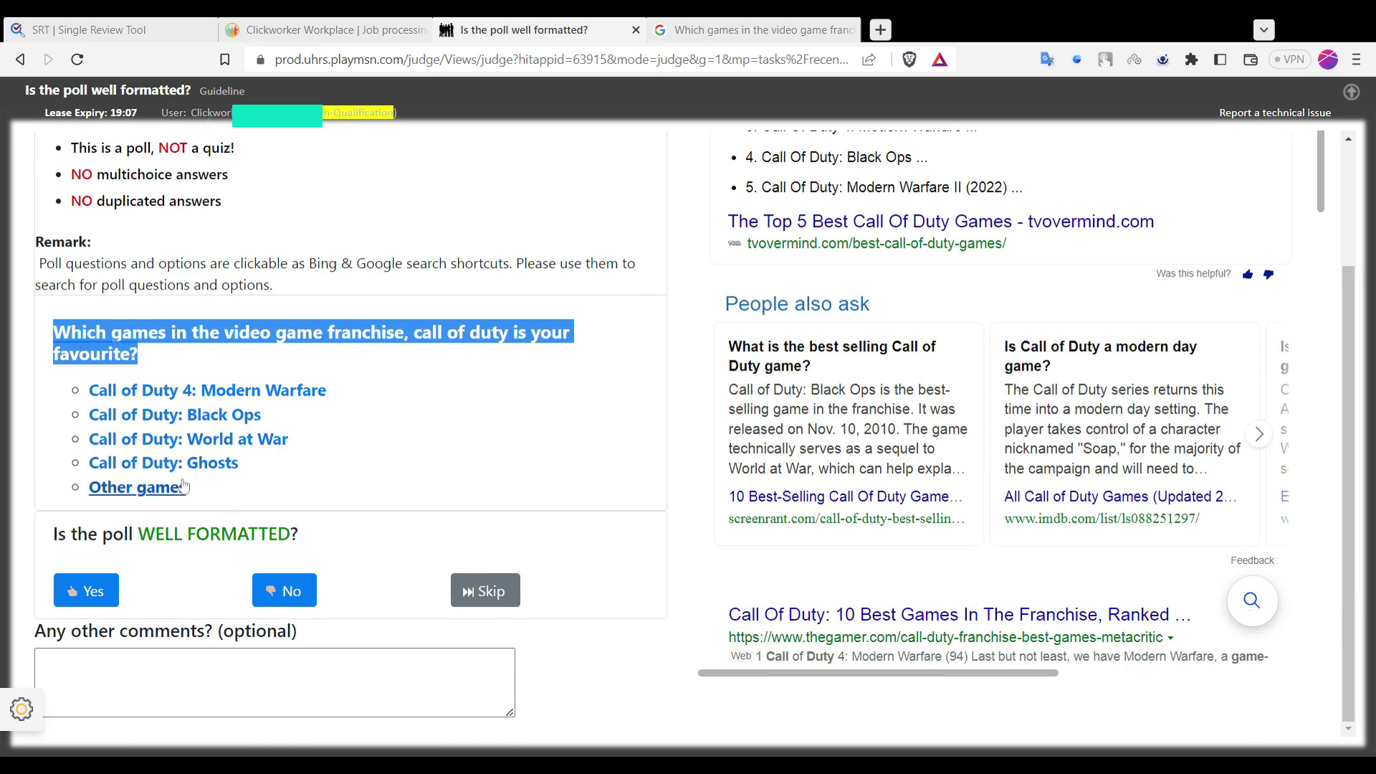
{"action": "left_click", "coordinate": [160, 357]}
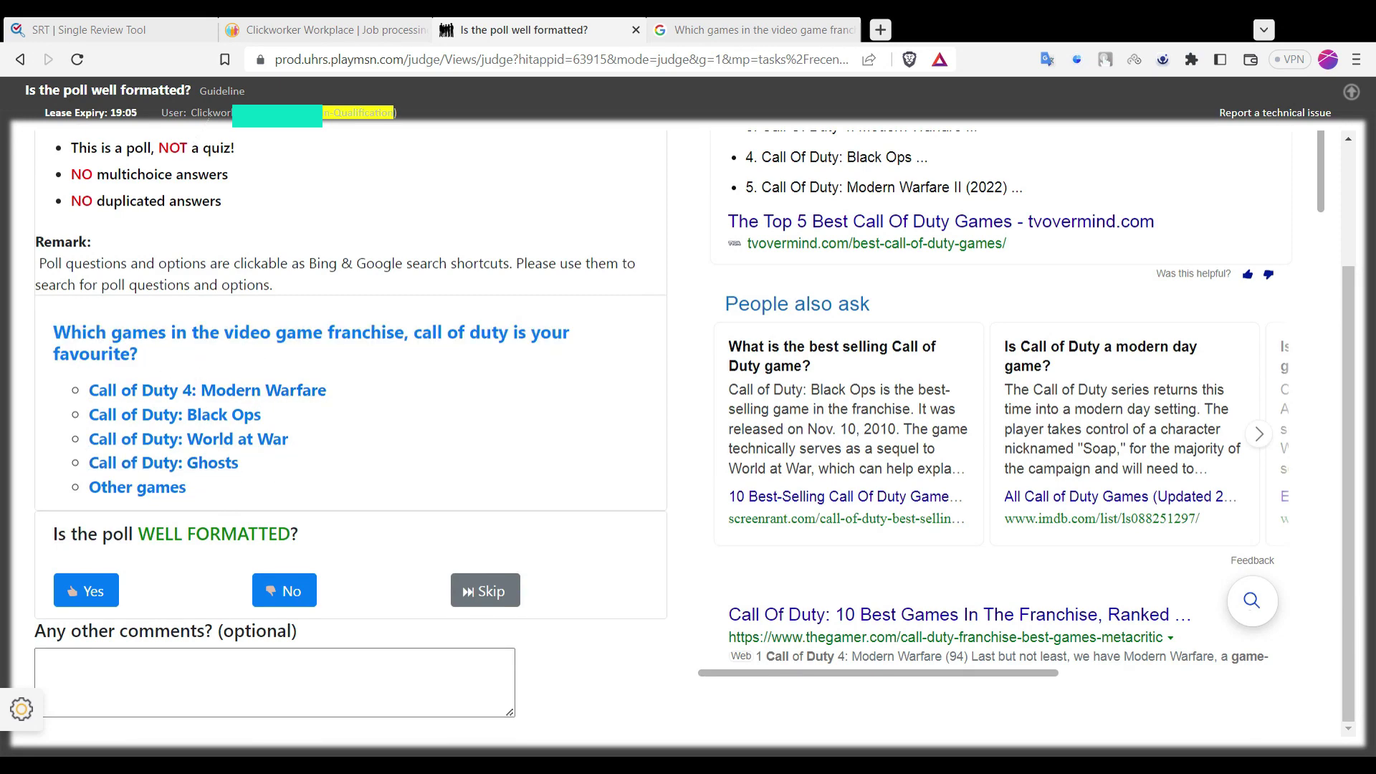
{"action": "left_click", "coordinate": [83, 588]}
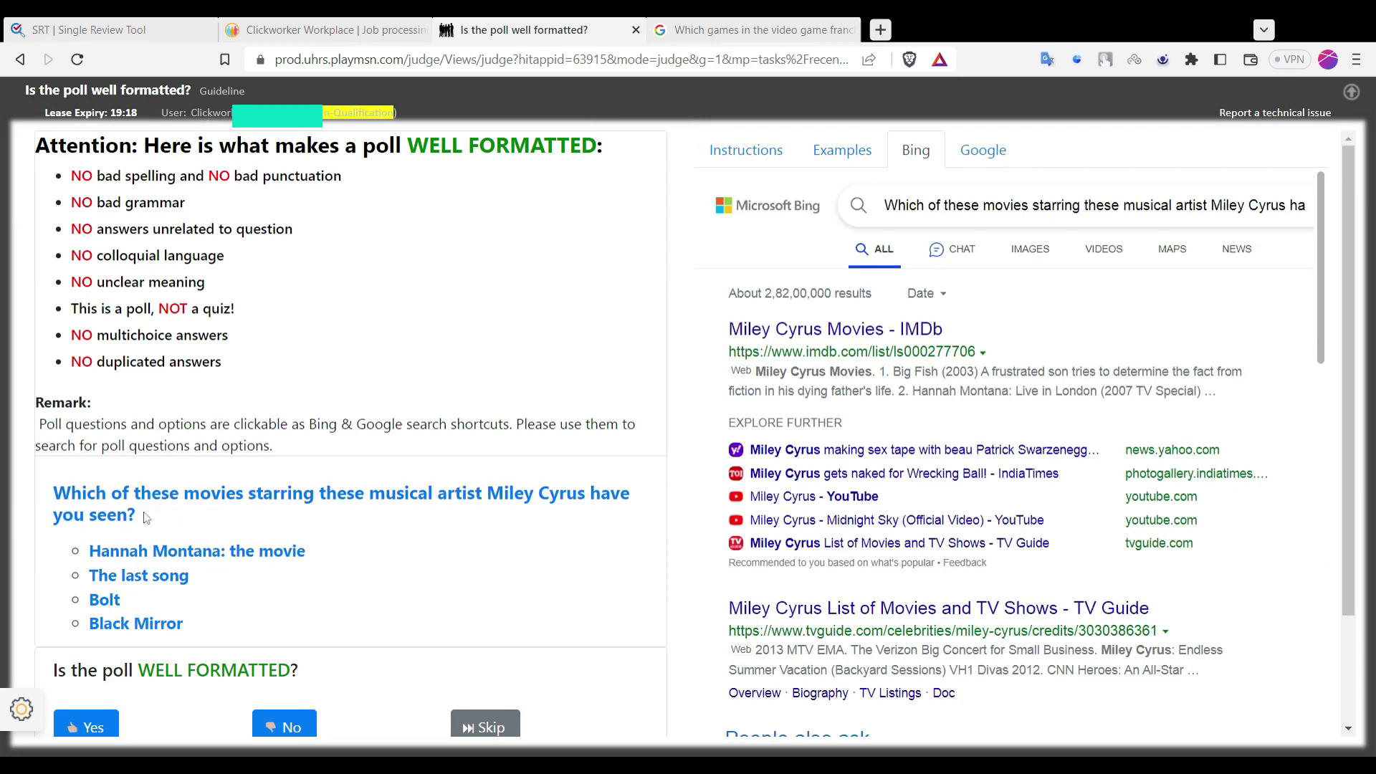
Check the Miley Cyrus movies poll against the multichoice-answers rule and answer No
{"action": "scroll", "coordinate": [145, 518], "scroll_direction": "down", "scroll_amount": 1}
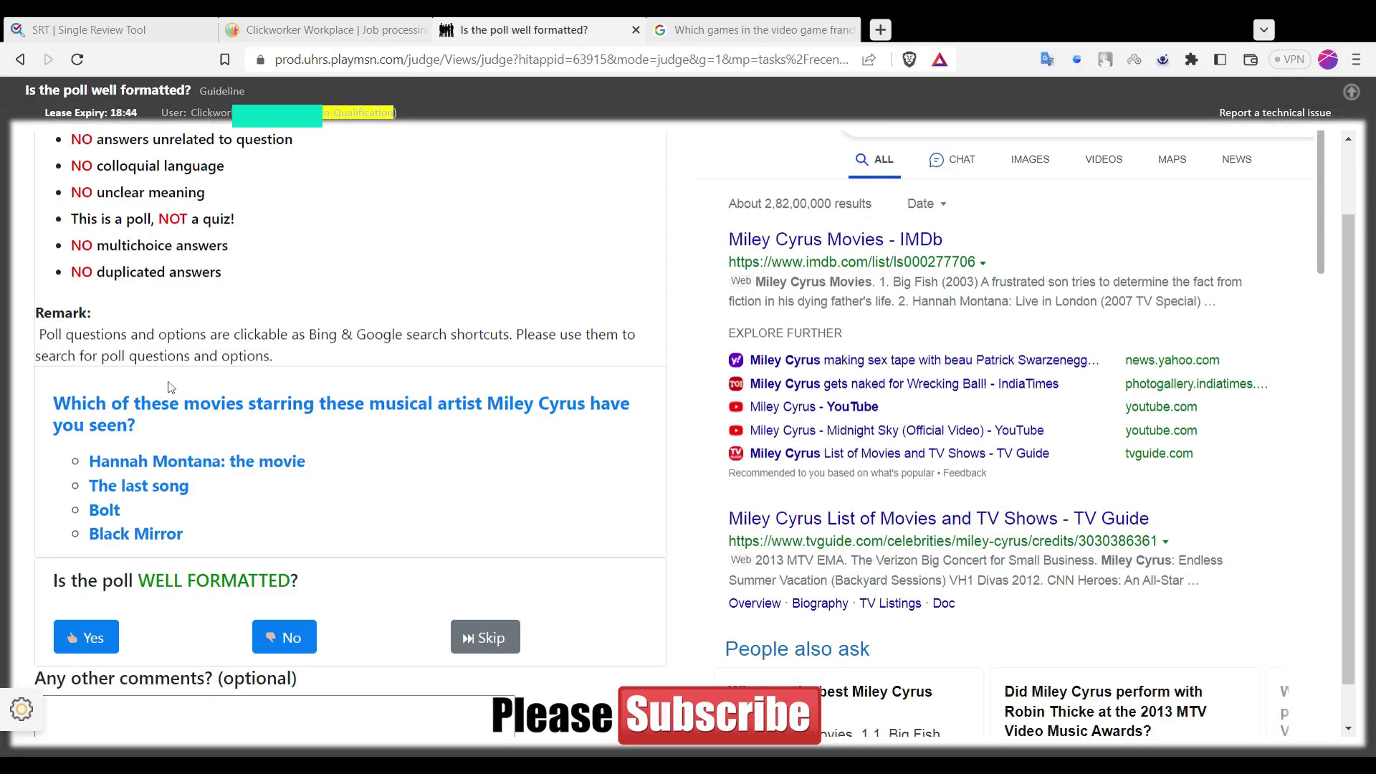
{"action": "scroll", "coordinate": [215, 373], "scroll_direction": "down", "scroll_amount": 1}
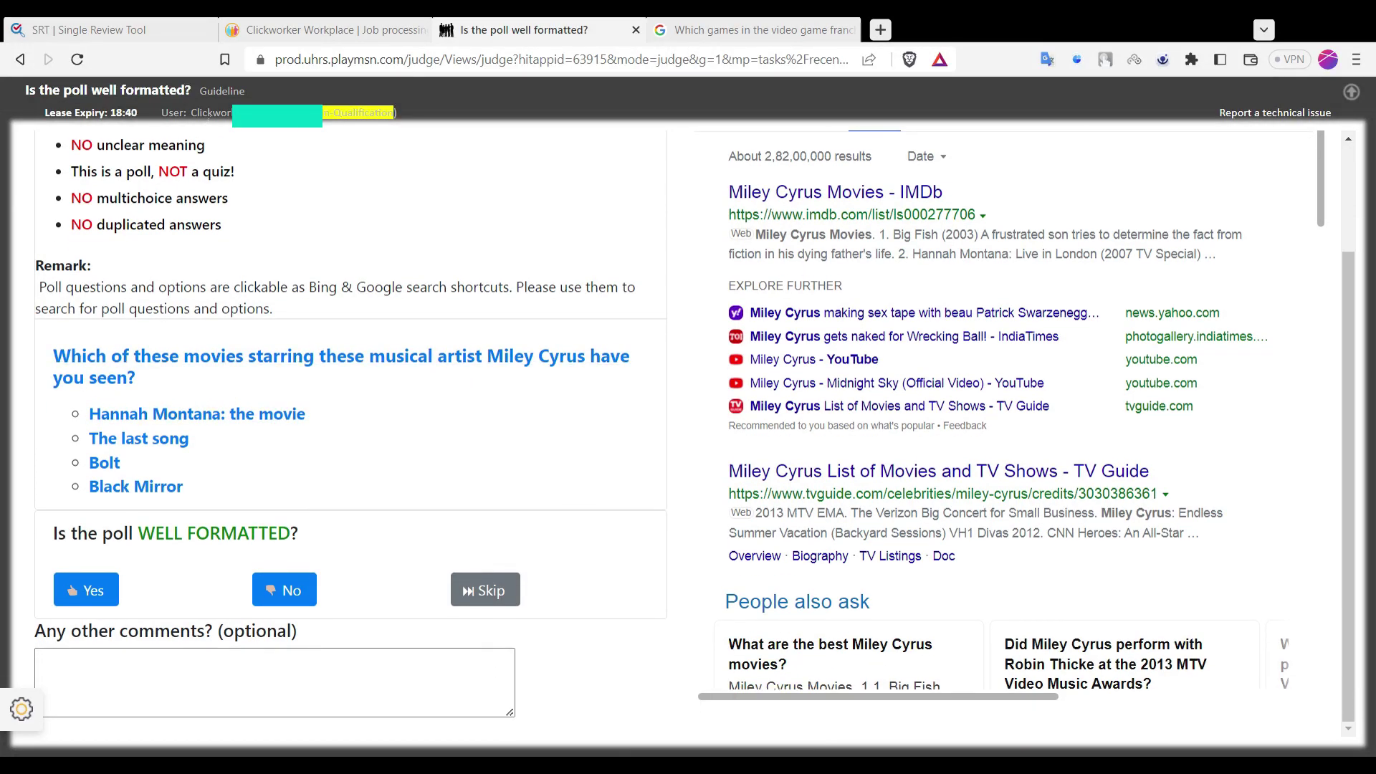
{"action": "scroll", "coordinate": [143, 466], "scroll_direction": "up", "scroll_amount": 2}
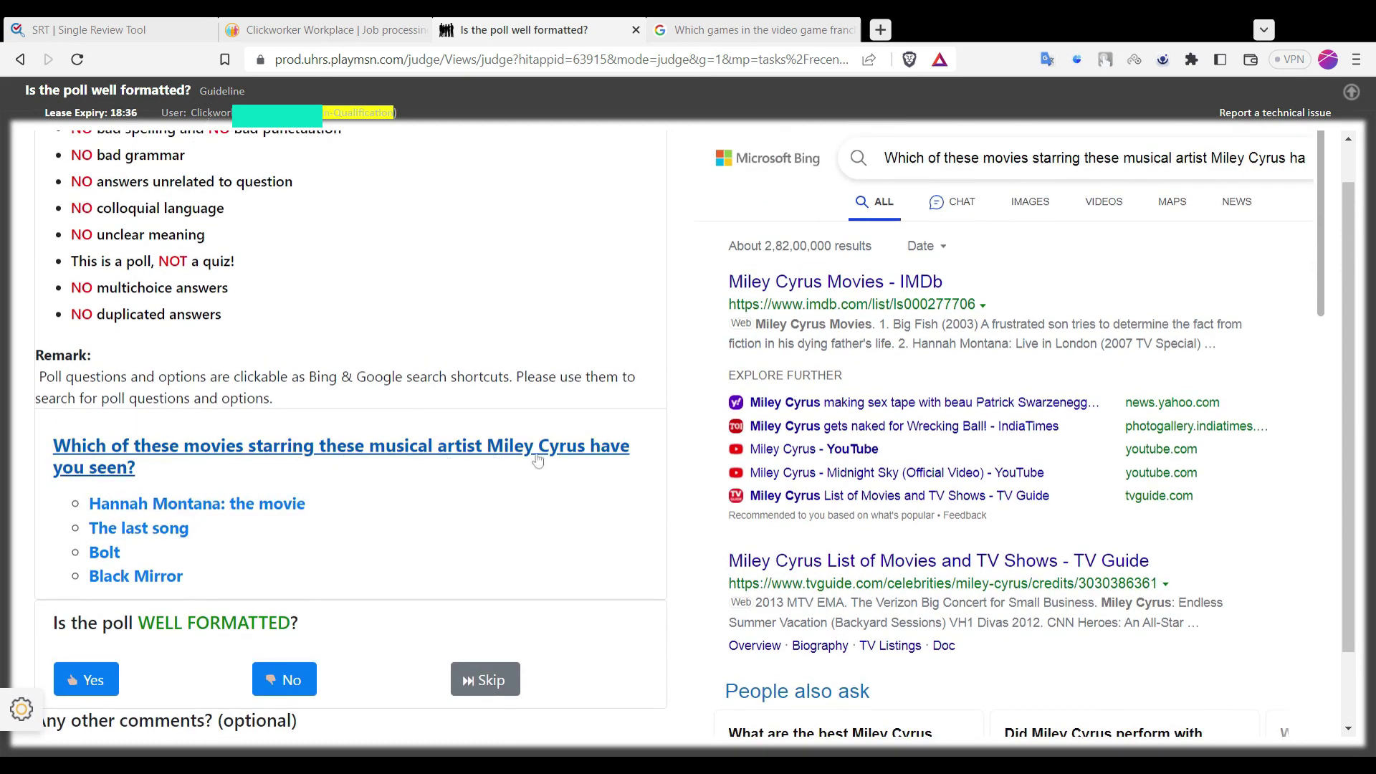
{"action": "scroll", "coordinate": [292, 508], "scroll_direction": "down", "scroll_amount": 1}
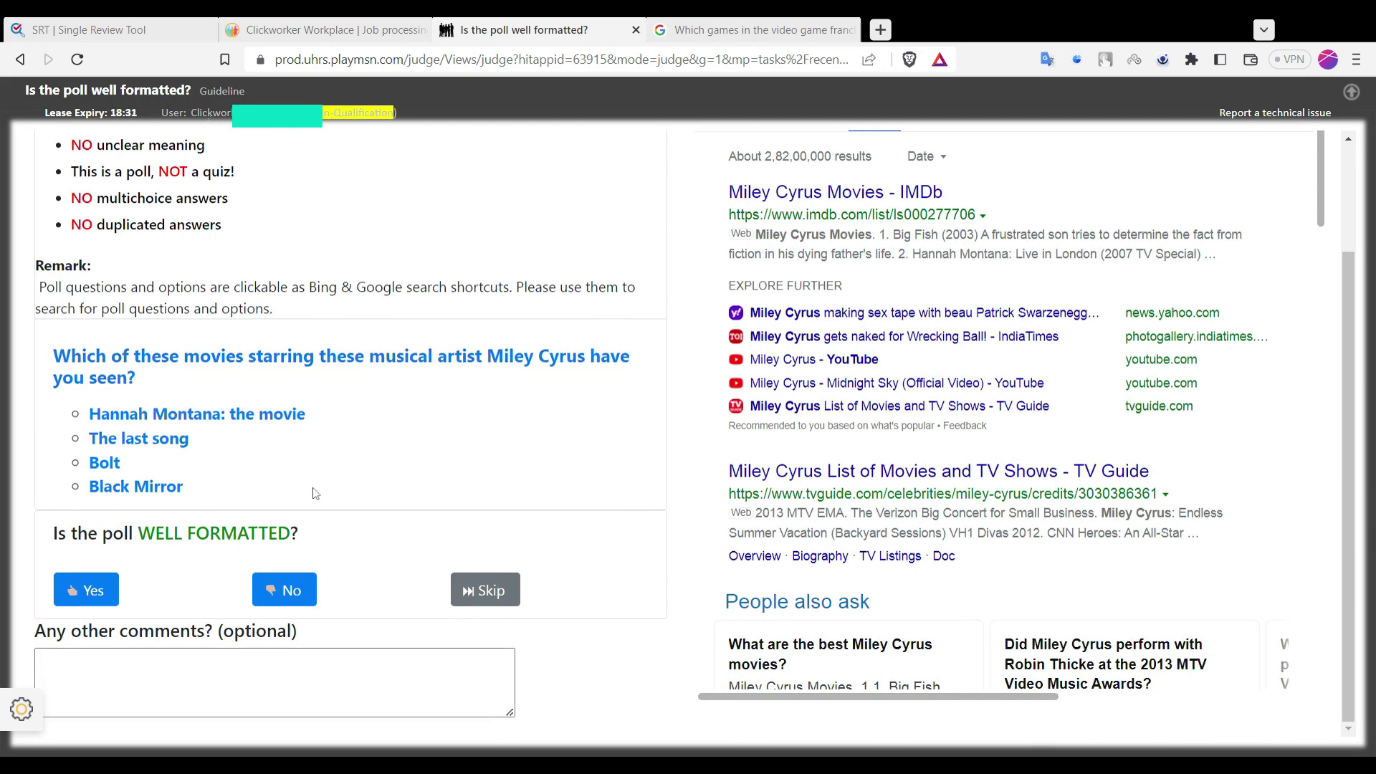
{"action": "scroll", "coordinate": [313, 362], "scroll_direction": "up", "scroll_amount": 1}
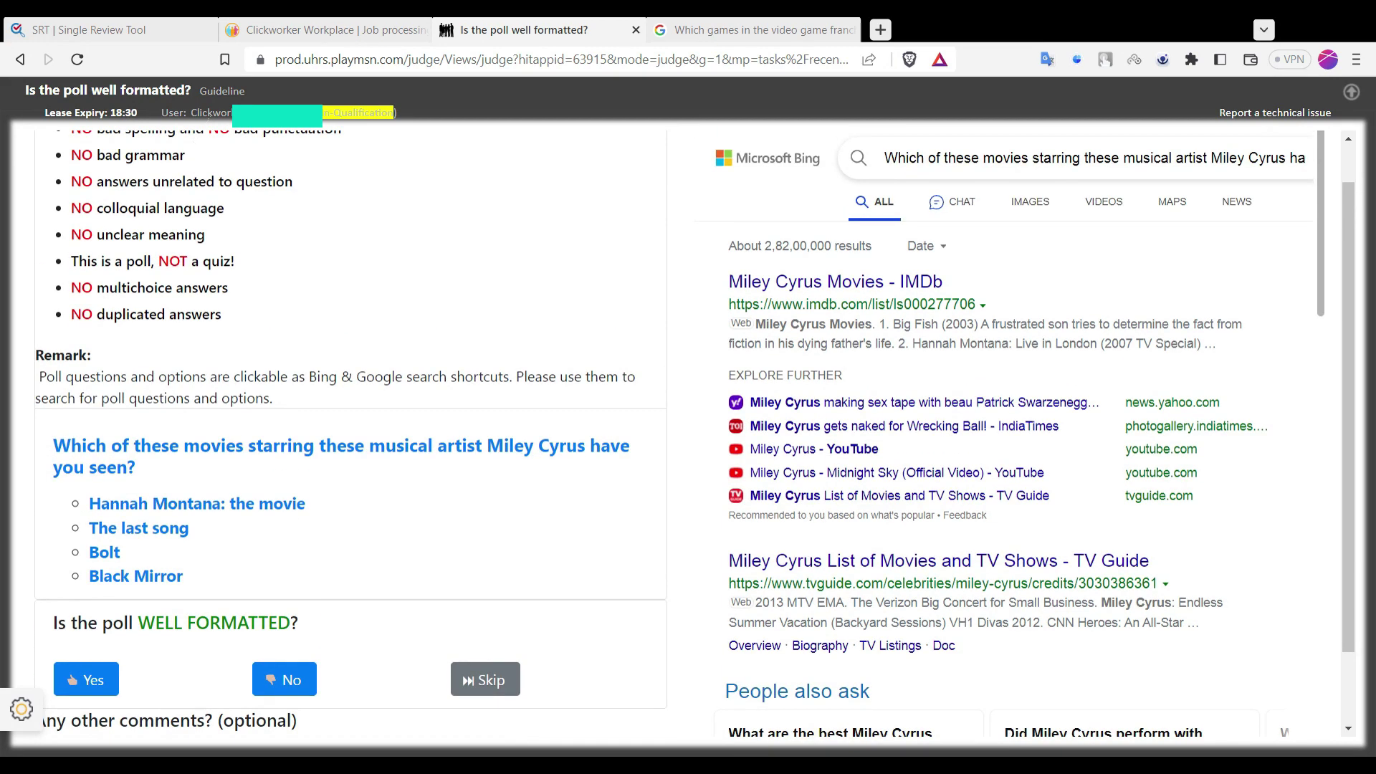
{"action": "left_click_drag", "start_coordinate": [98, 288], "coordinate": [228, 288]}
{"action": "scroll", "coordinate": [413, 510], "scroll_direction": "down", "scroll_amount": 1}
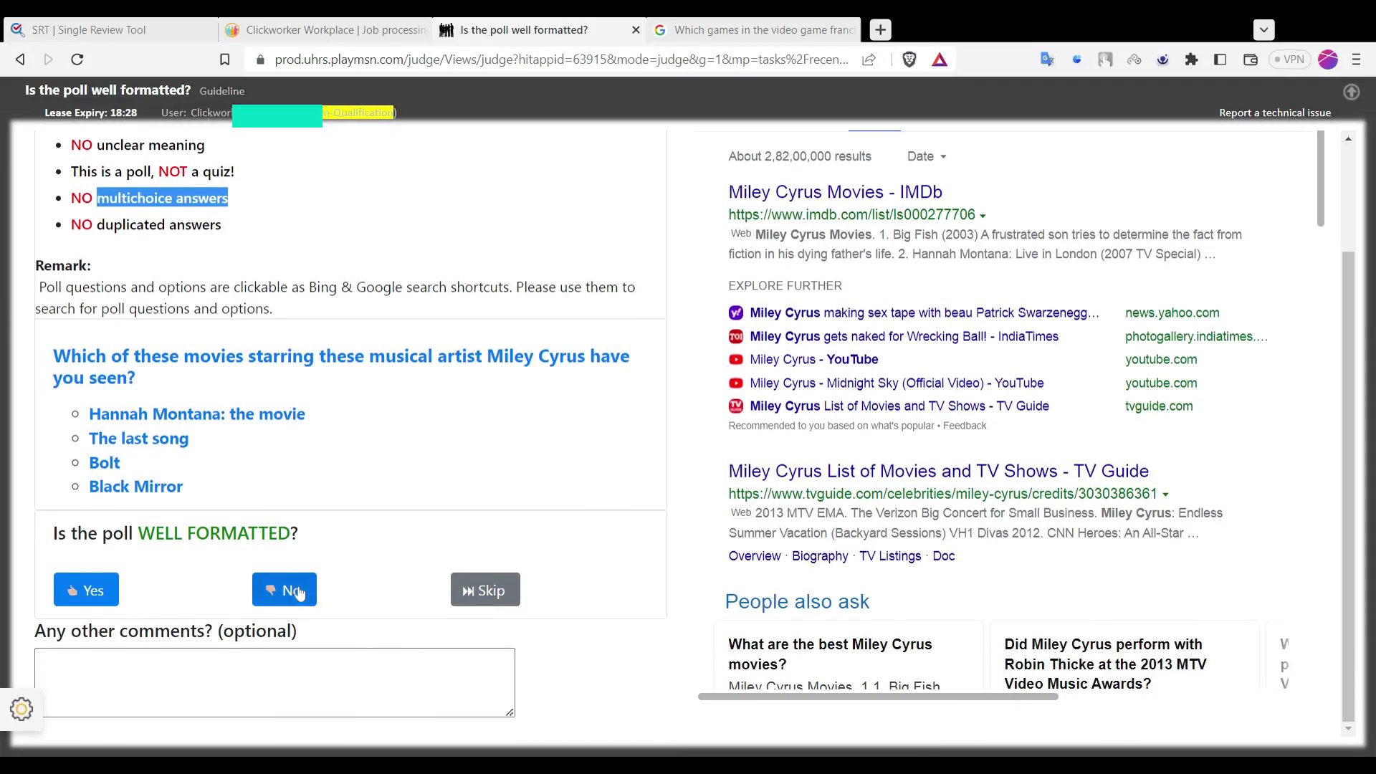
{"action": "left_click", "coordinate": [301, 592]}
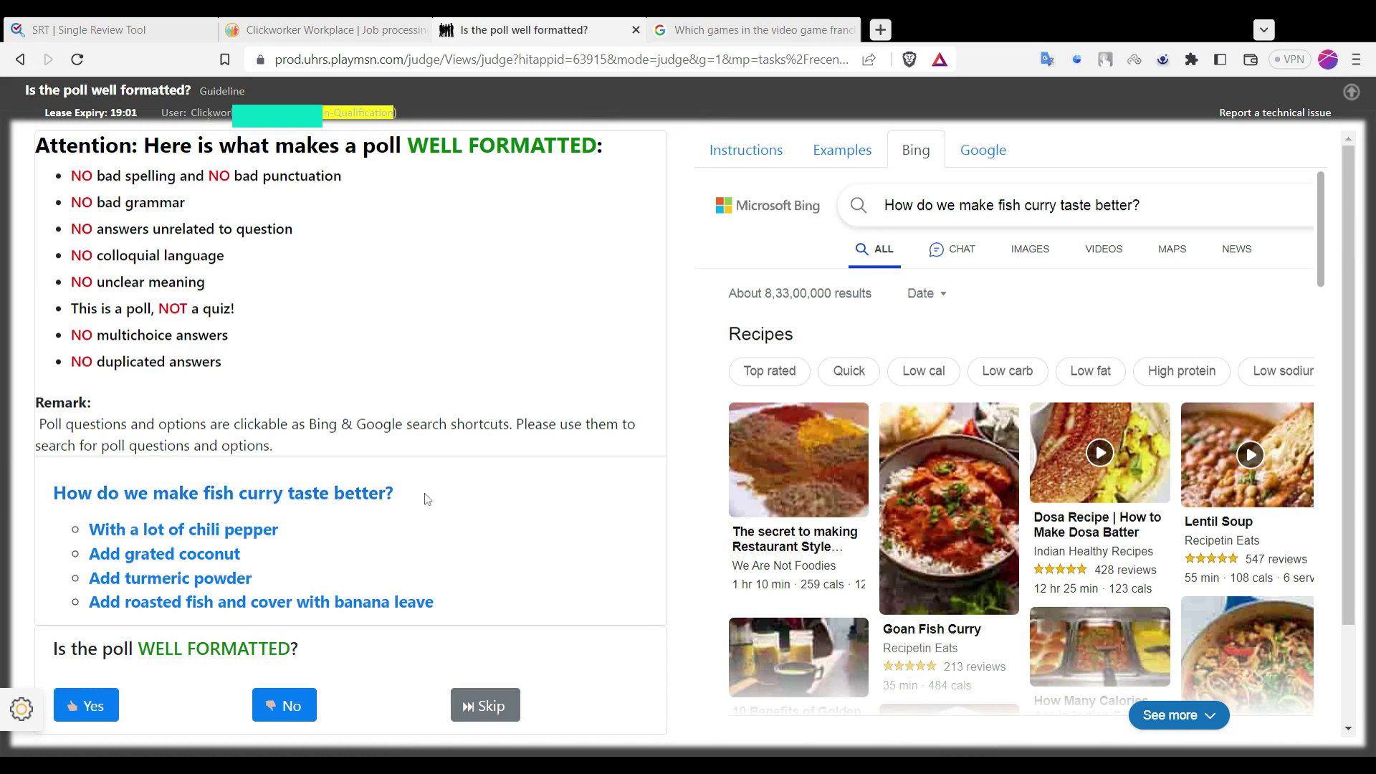
Review the fish curry poll's Bing results and answer No to 'well formatted'
{"action": "scroll", "coordinate": [427, 500], "scroll_direction": "down", "scroll_amount": 1}
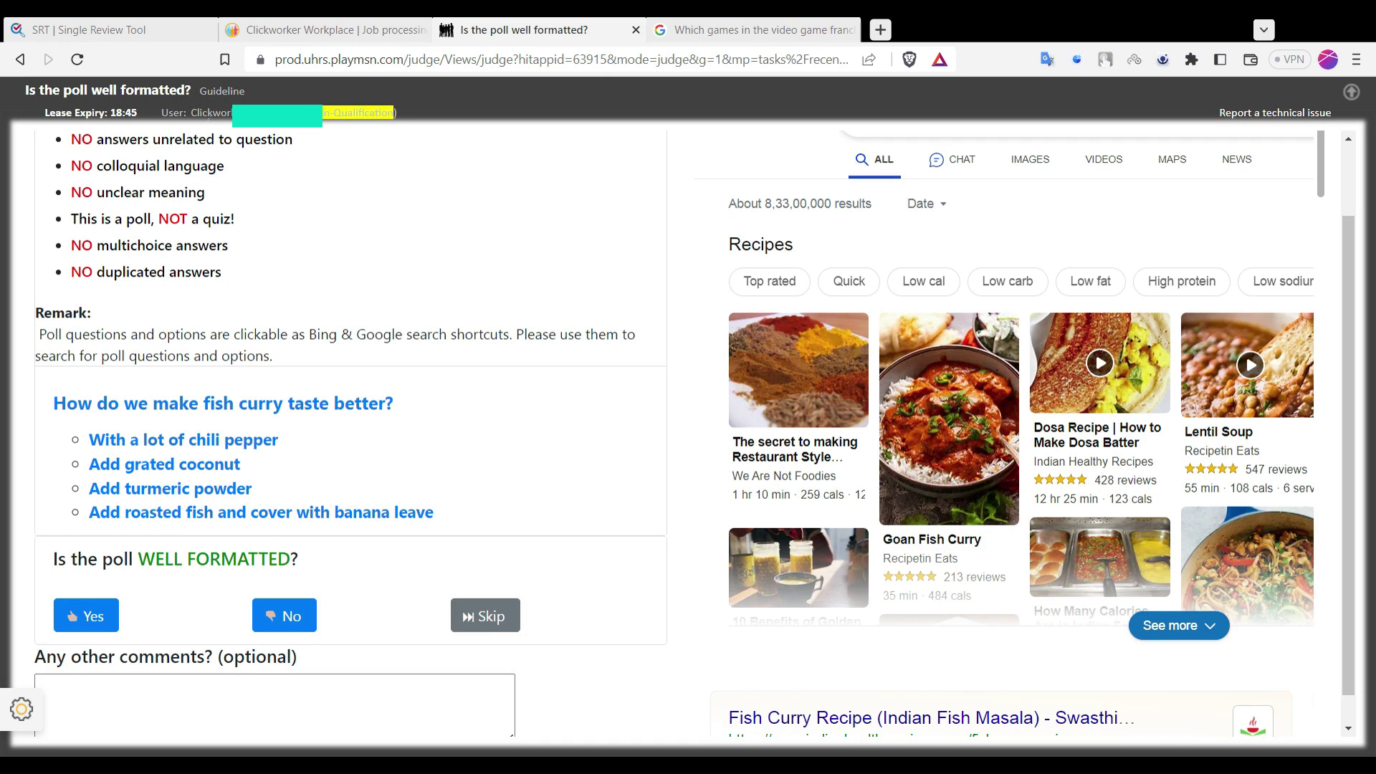
{"action": "scroll", "coordinate": [847, 486], "scroll_direction": "down", "scroll_amount": 5}
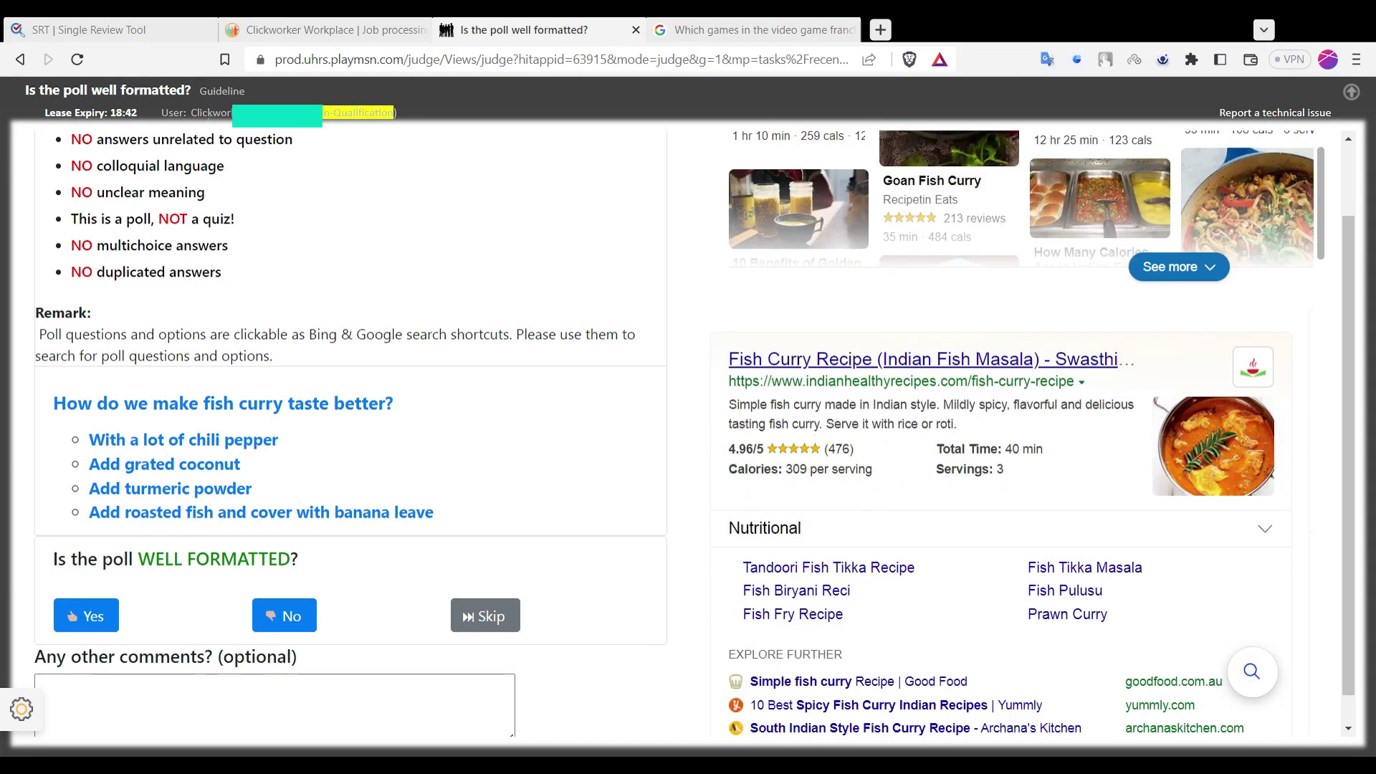
{"action": "scroll", "coordinate": [953, 522], "scroll_direction": "up", "scroll_amount": 5}
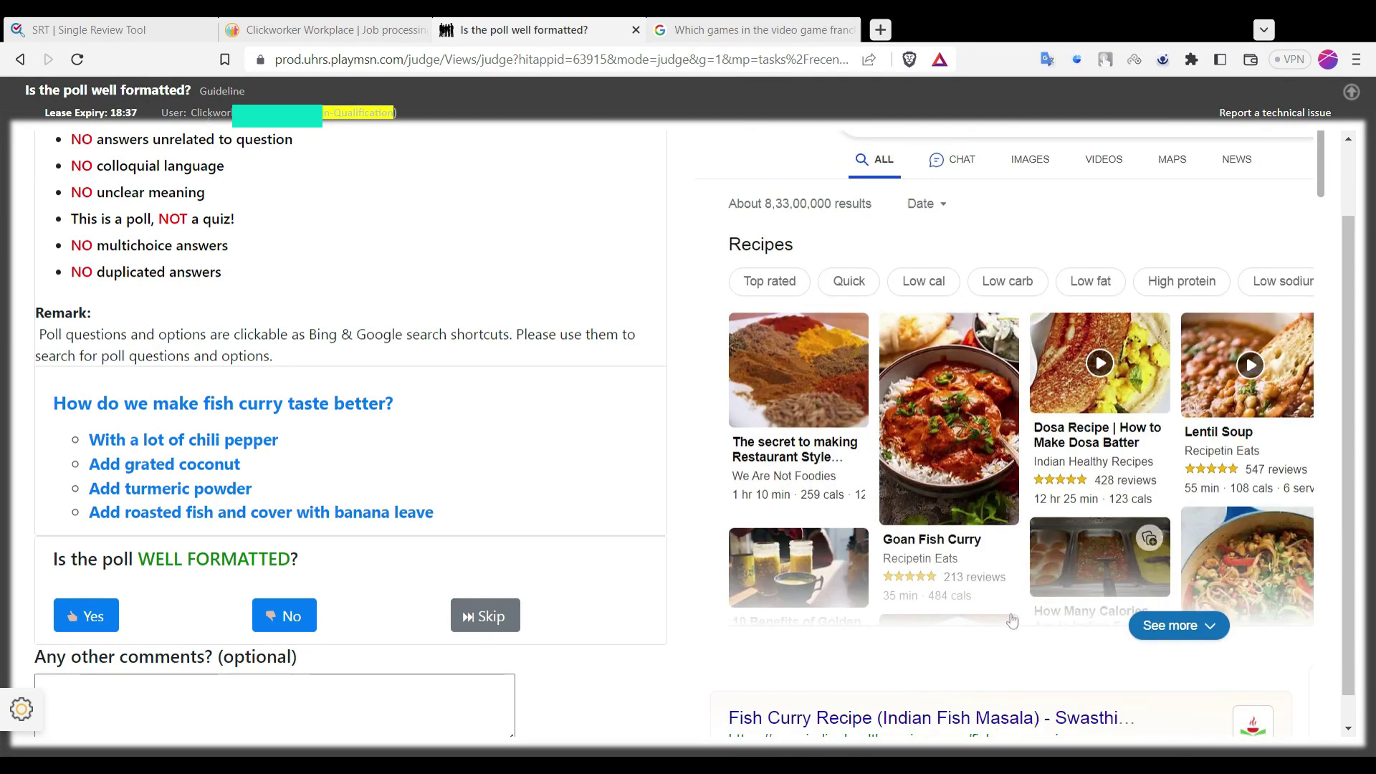
{"action": "scroll", "coordinate": [390, 471], "scroll_direction": "up", "scroll_amount": 2}
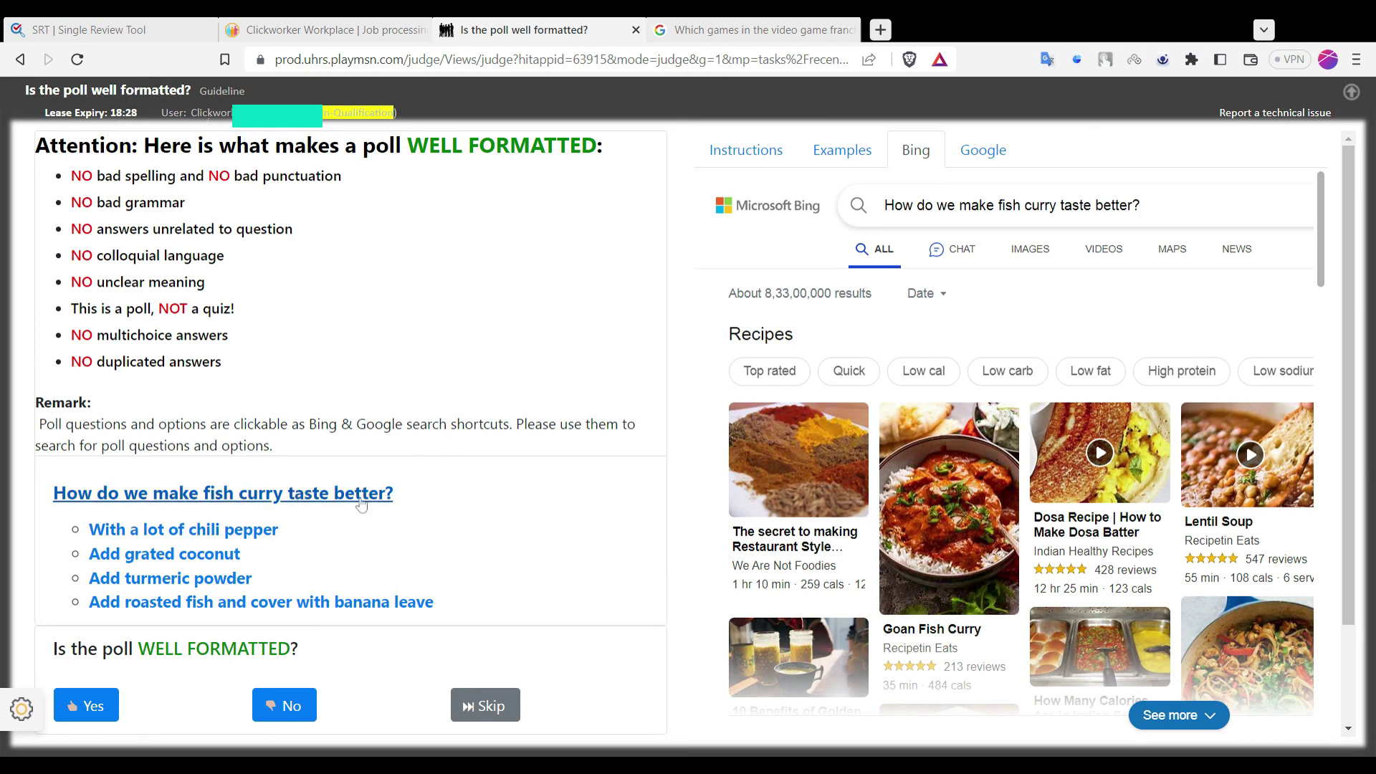
{"action": "scroll", "coordinate": [503, 402], "scroll_direction": "down", "scroll_amount": 2}
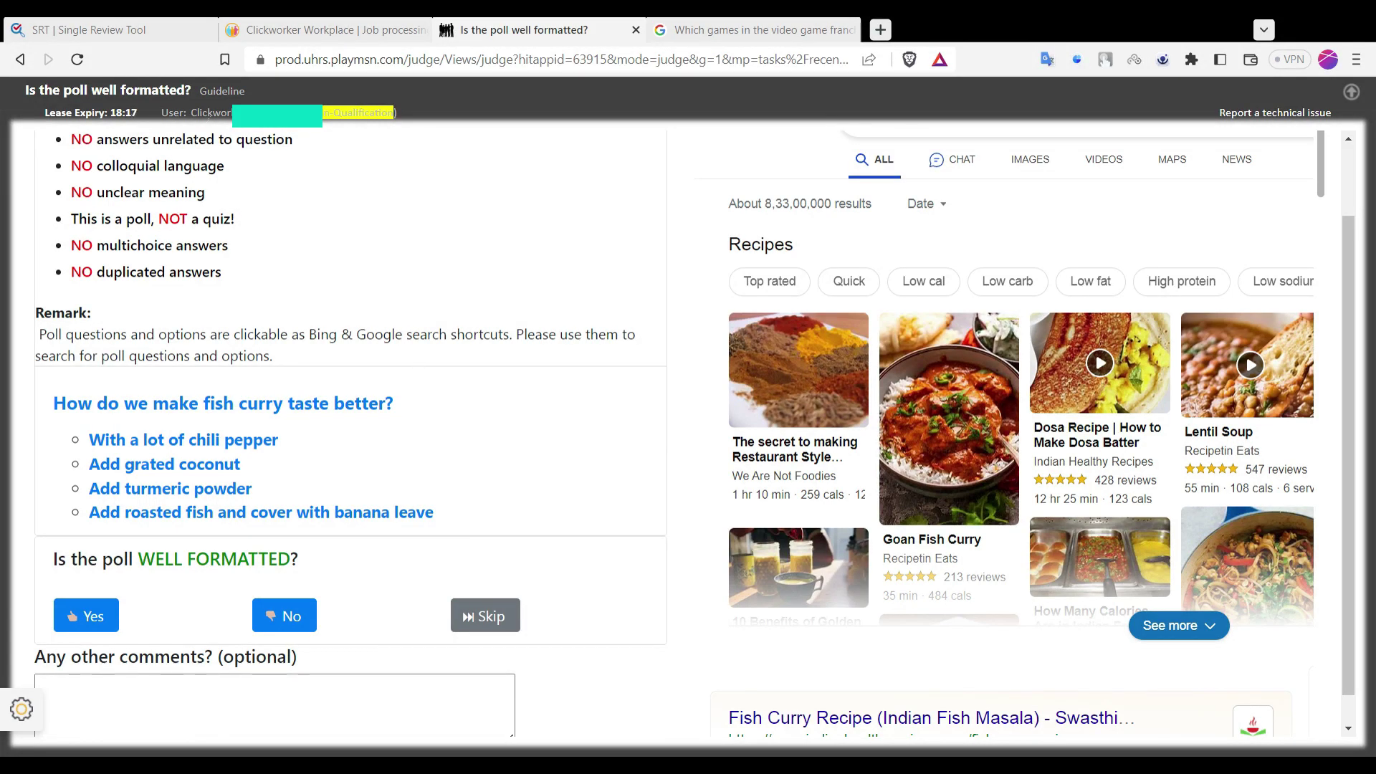
{"action": "scroll", "coordinate": [456, 372], "scroll_direction": "down", "scroll_amount": 1}
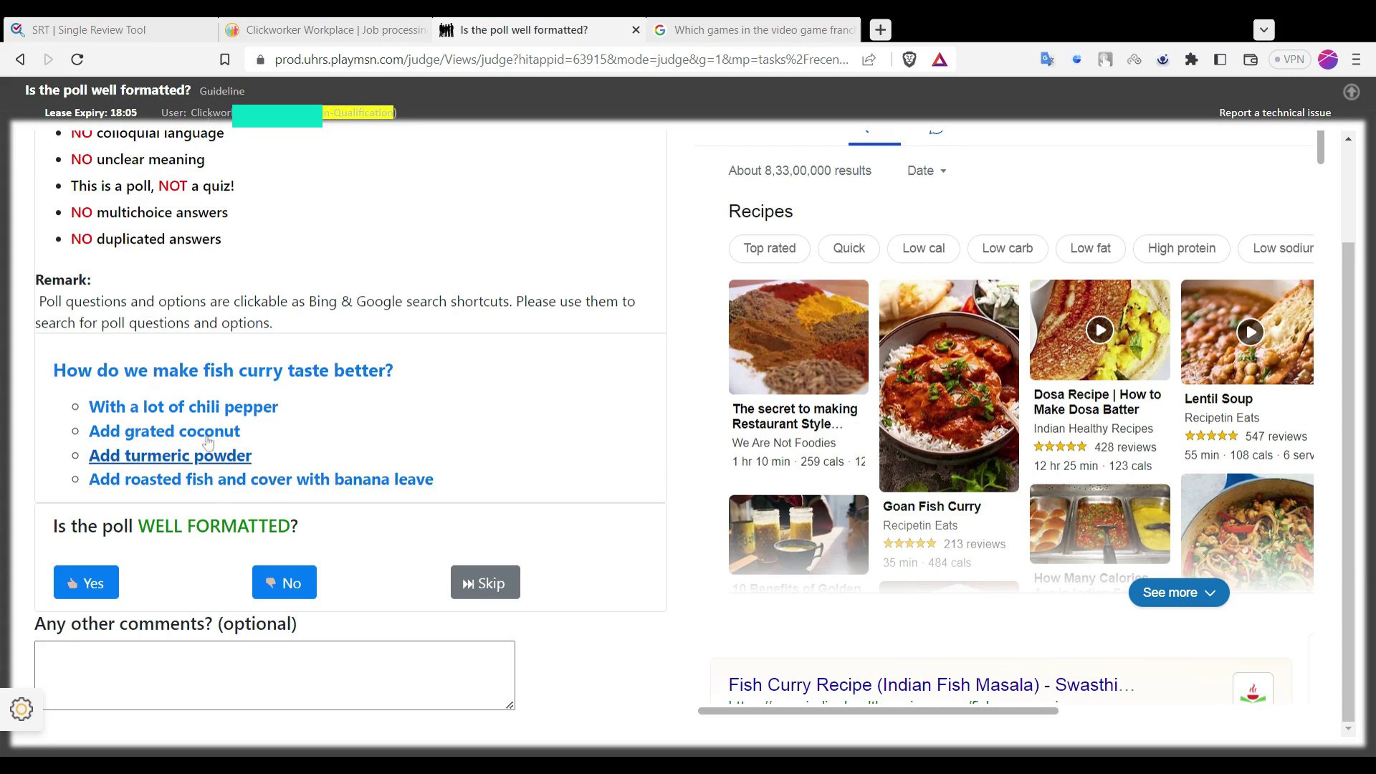
{"action": "left_click", "coordinate": [280, 588]}
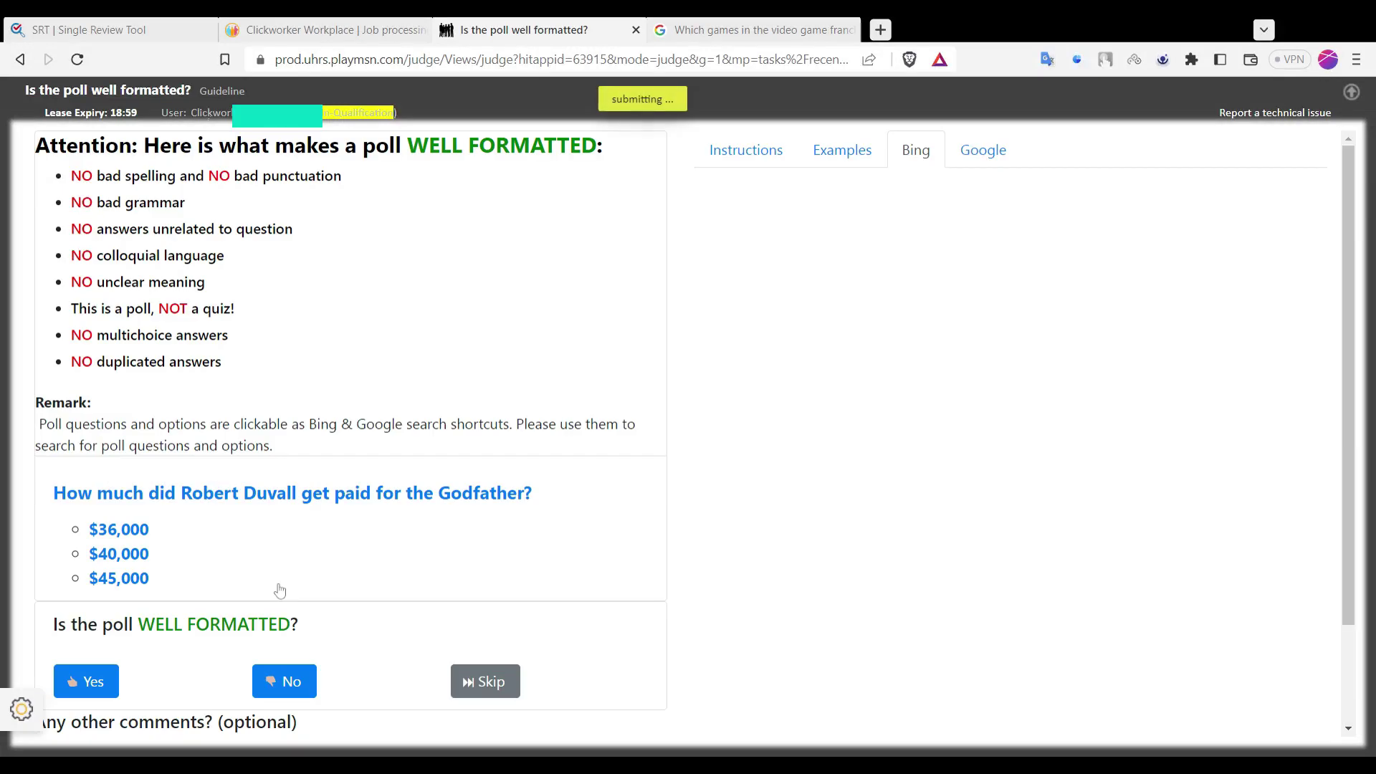
Highlight the $36,000 Bing answer, then answer No for the Robert Duvall pay poll
{"action": "scroll", "coordinate": [126, 316], "scroll_direction": "down", "scroll_amount": 1}
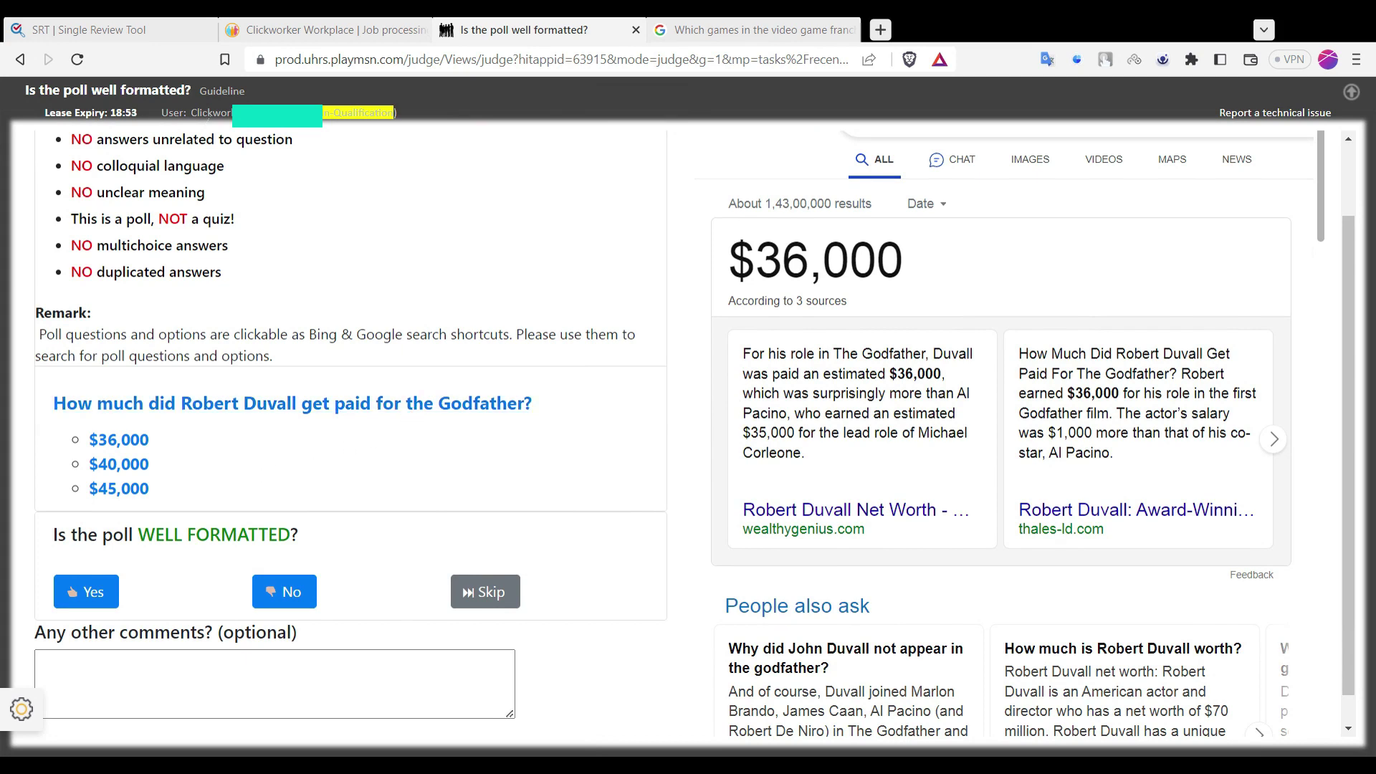
{"action": "left_click_drag", "start_coordinate": [973, 288], "coordinate": [722, 274]}
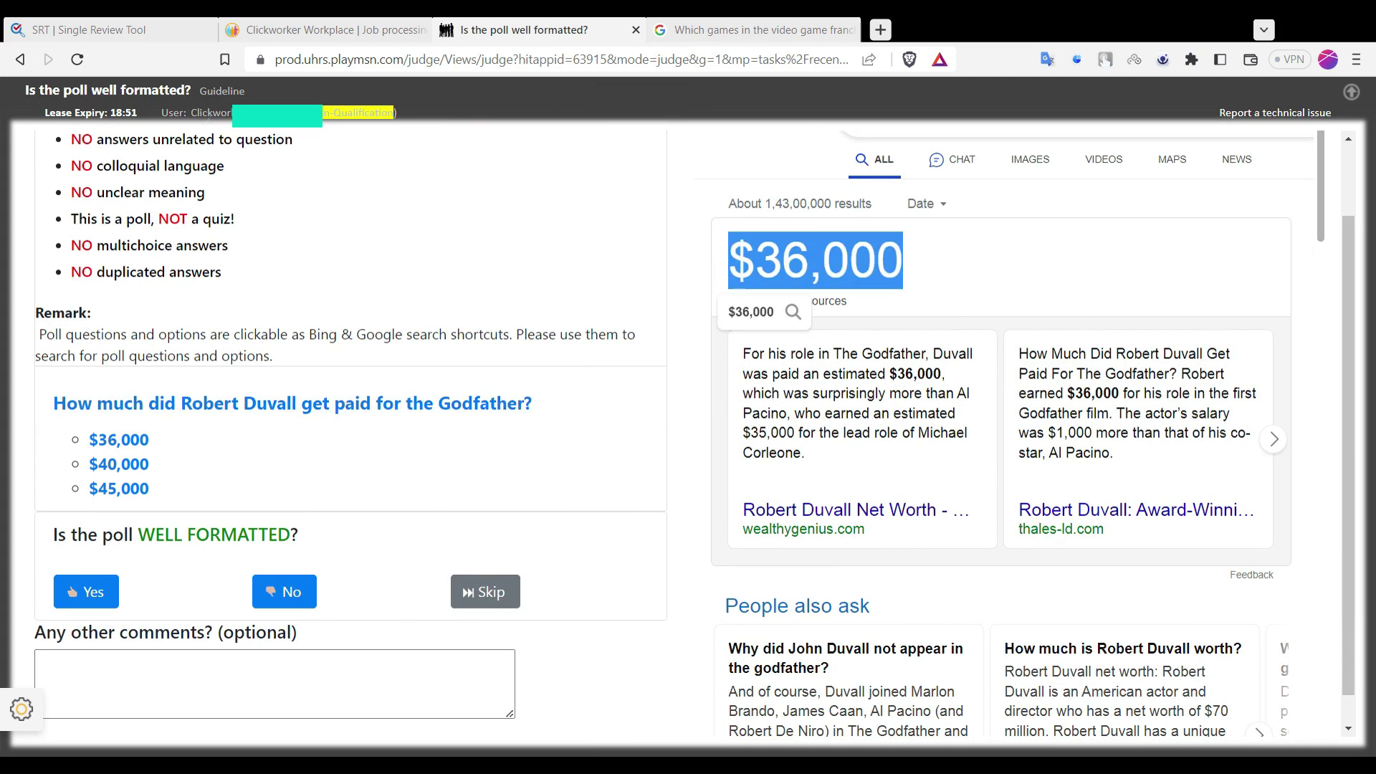
{"action": "left_click", "coordinate": [876, 328]}
{"action": "left_click_drag", "start_coordinate": [727, 262], "coordinate": [923, 266]}
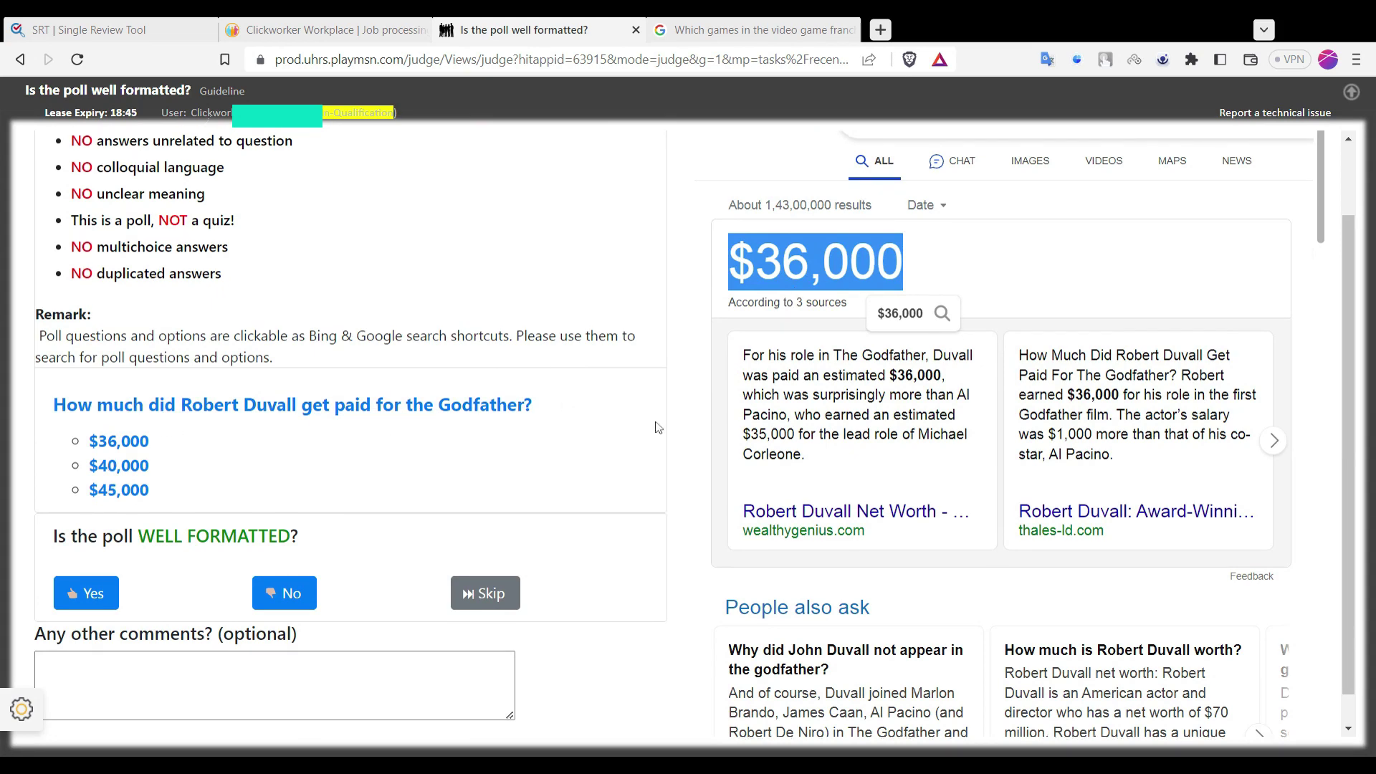
{"action": "scroll", "coordinate": [283, 466], "scroll_direction": "down", "scroll_amount": 1}
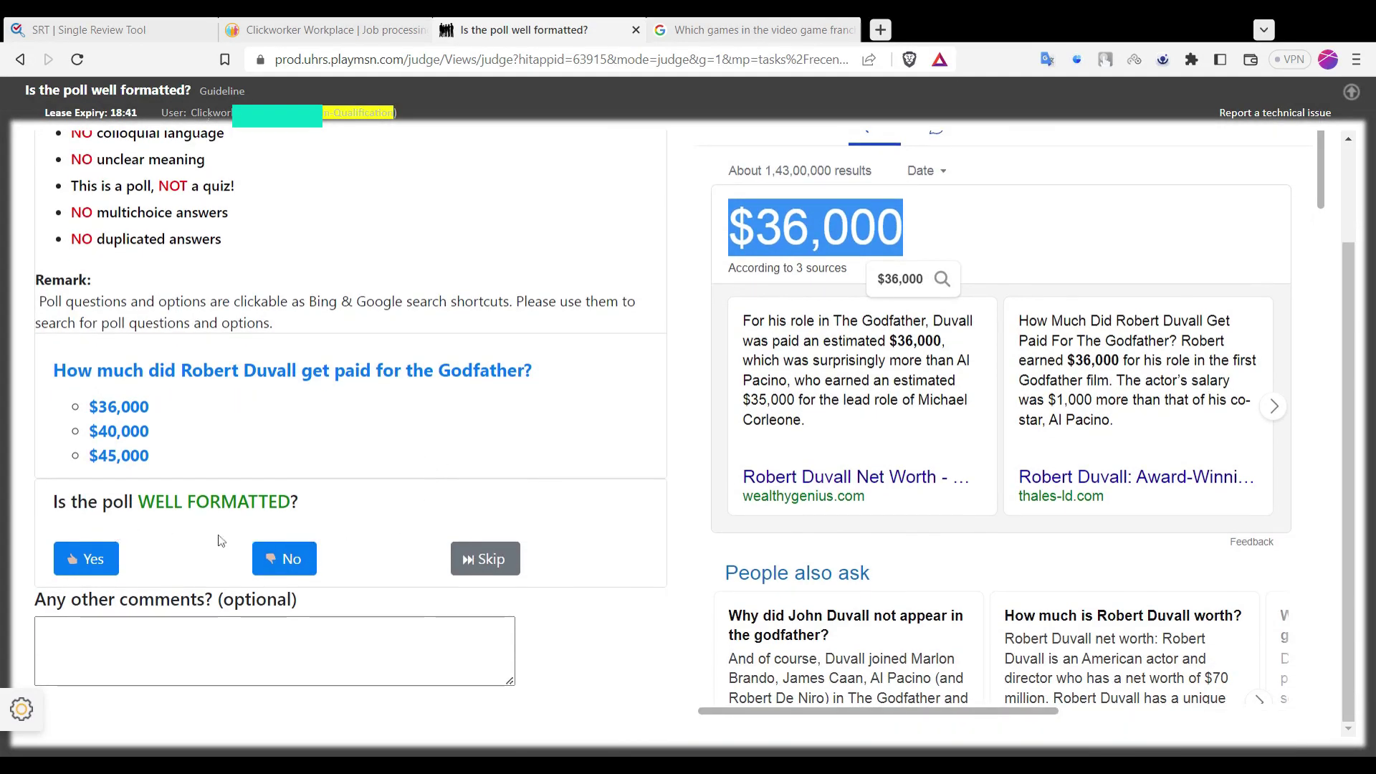
{"action": "left_click", "coordinate": [292, 561]}
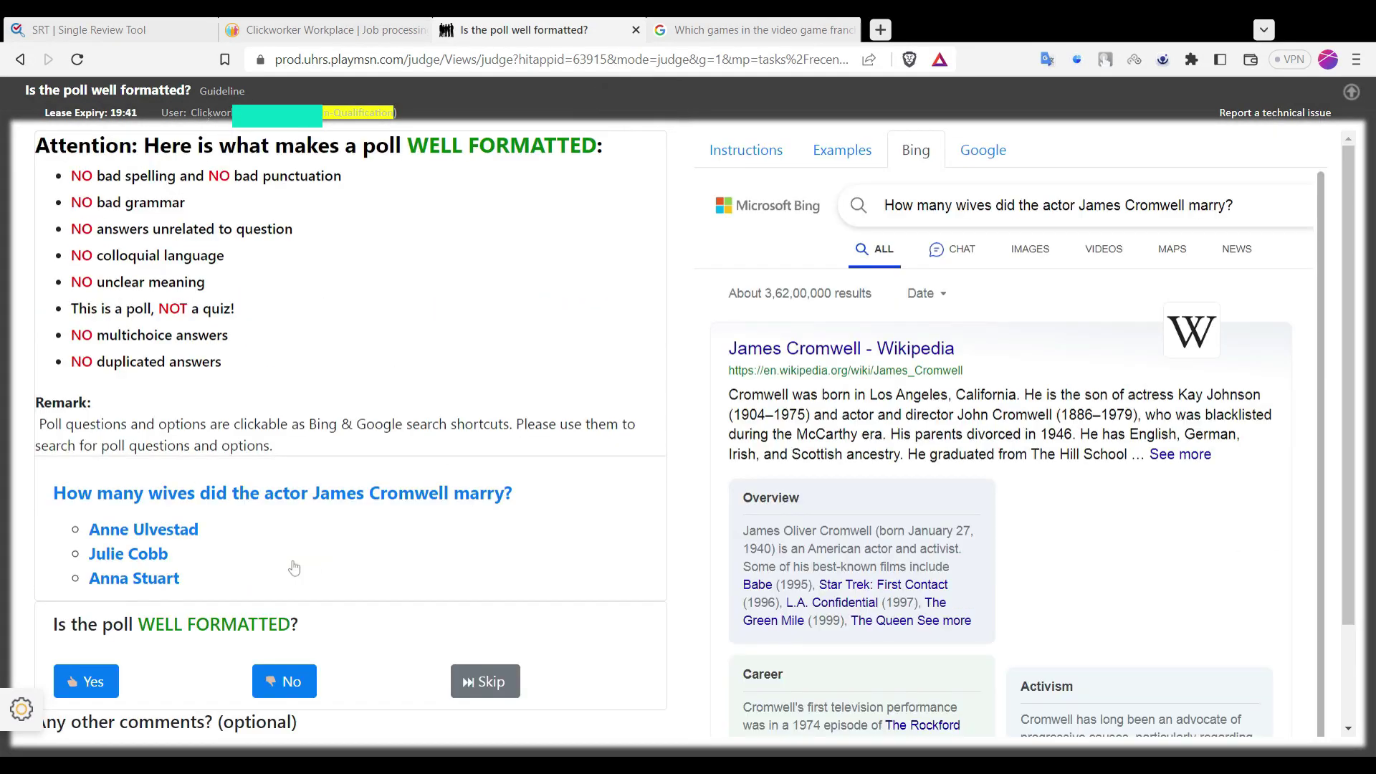
Check the James Cromwell wives poll's Bing results and answer No
{"action": "scroll", "coordinate": [293, 566], "scroll_direction": "down", "scroll_amount": 2}
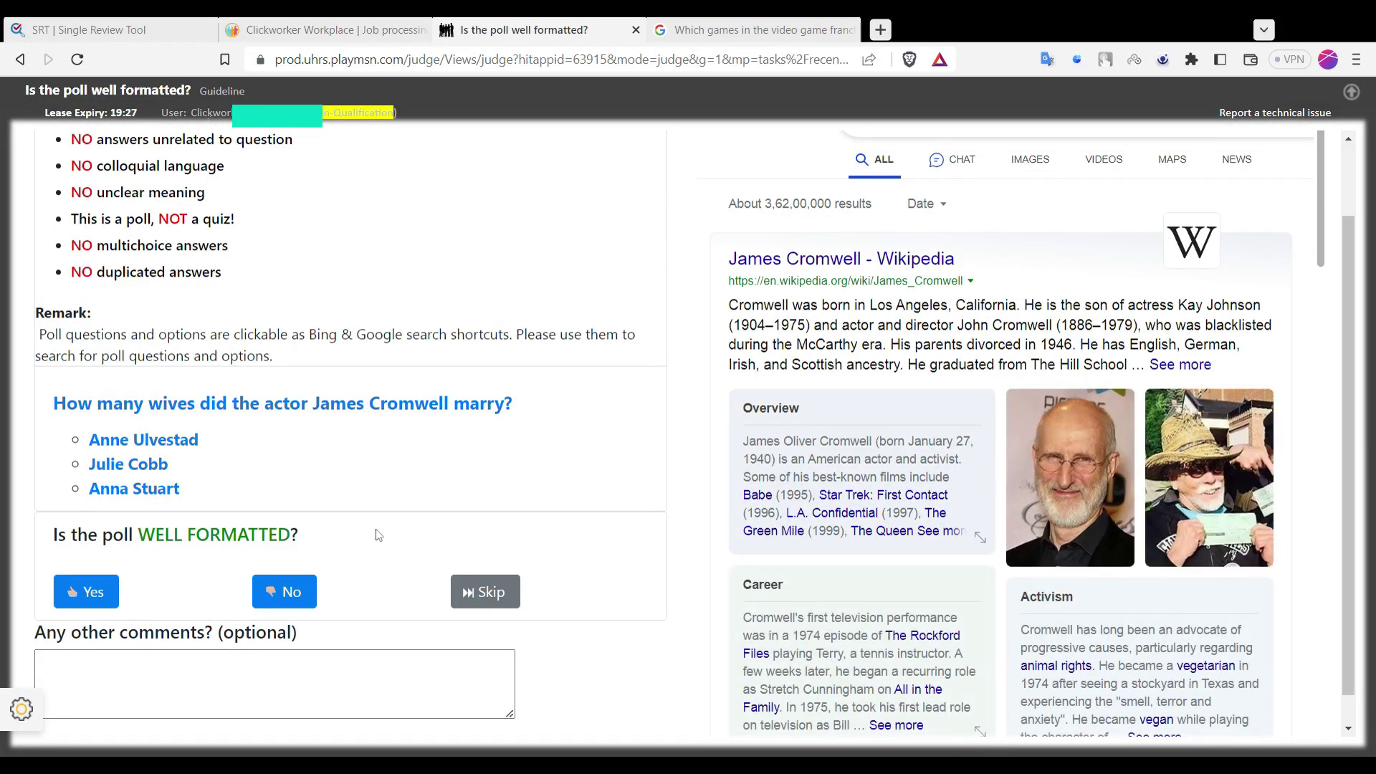
{"action": "scroll", "coordinate": [329, 493], "scroll_direction": "down", "scroll_amount": 1}
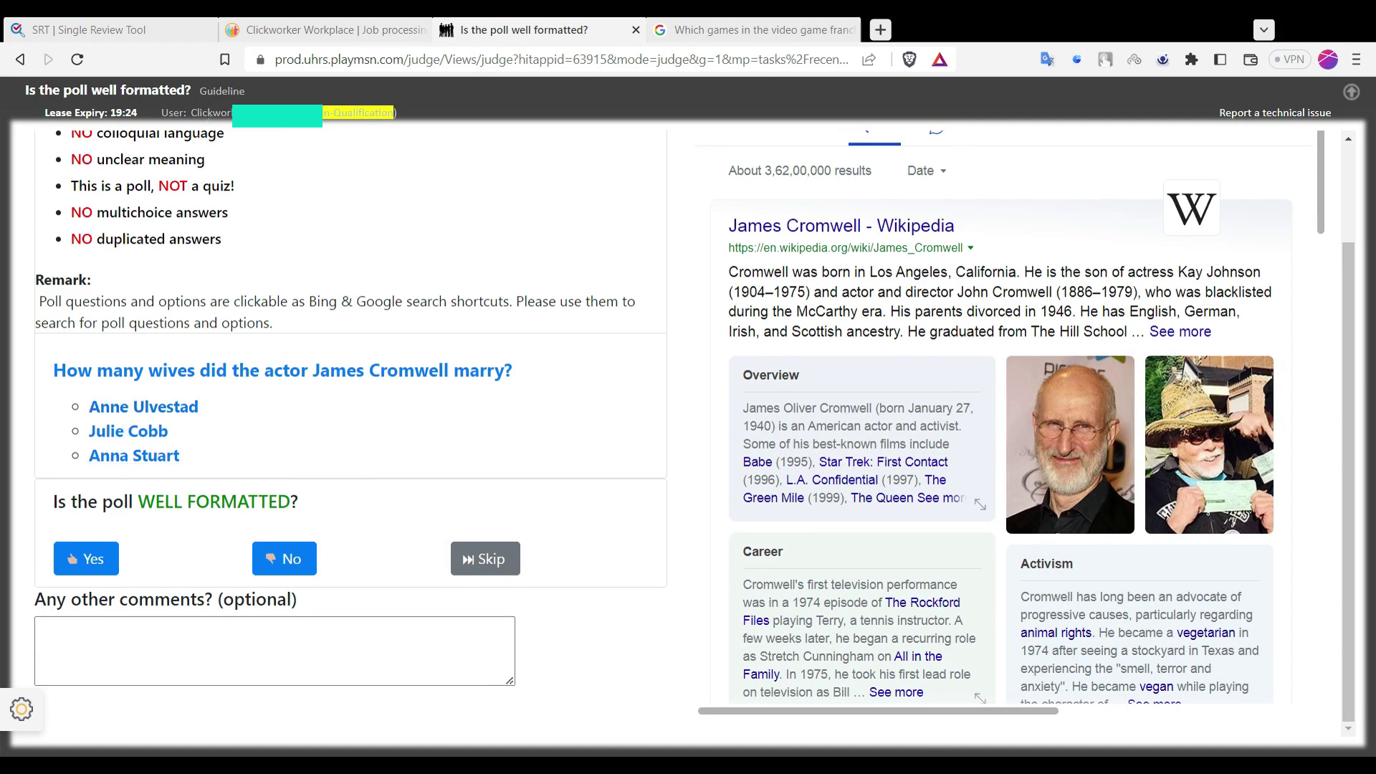
{"action": "left_click", "coordinate": [270, 560]}
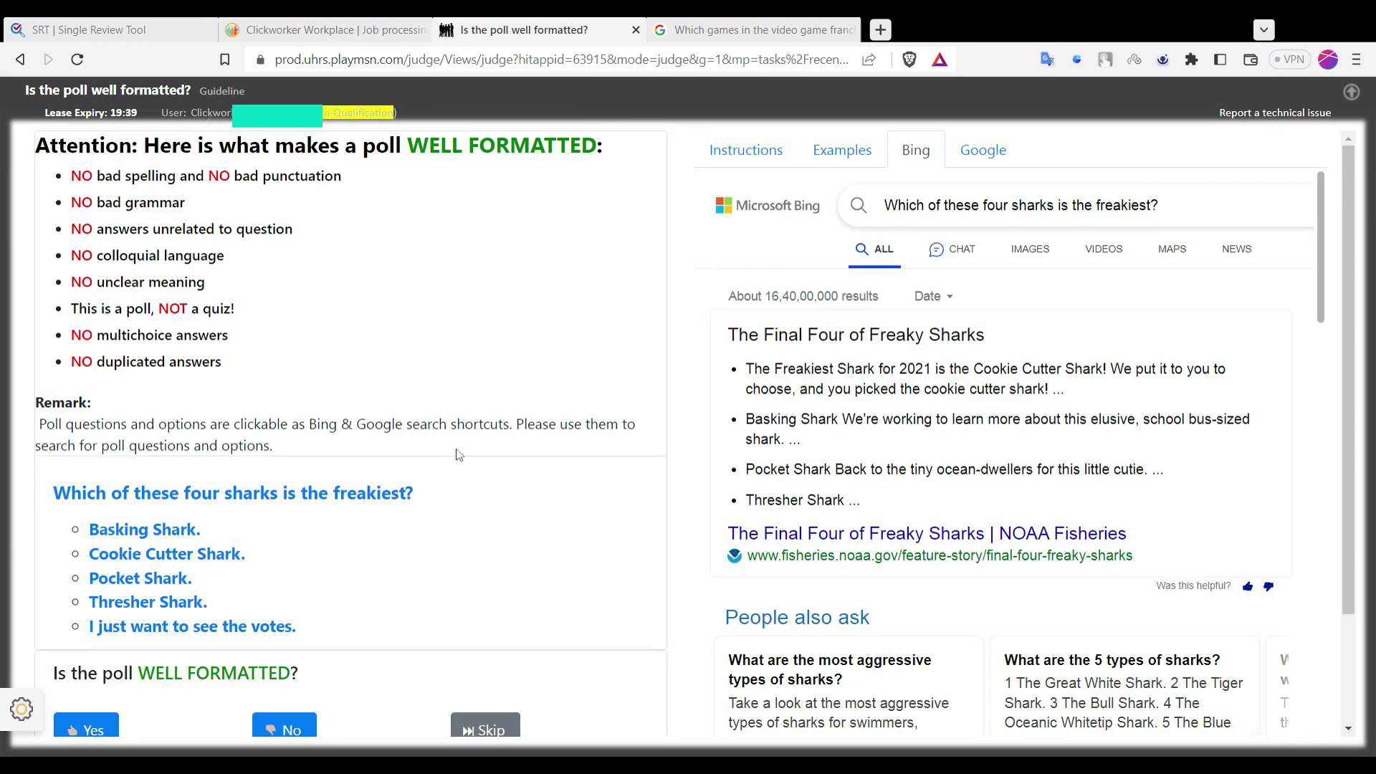
{"action": "scroll", "coordinate": [463, 458], "scroll_direction": "down", "scroll_amount": 1}
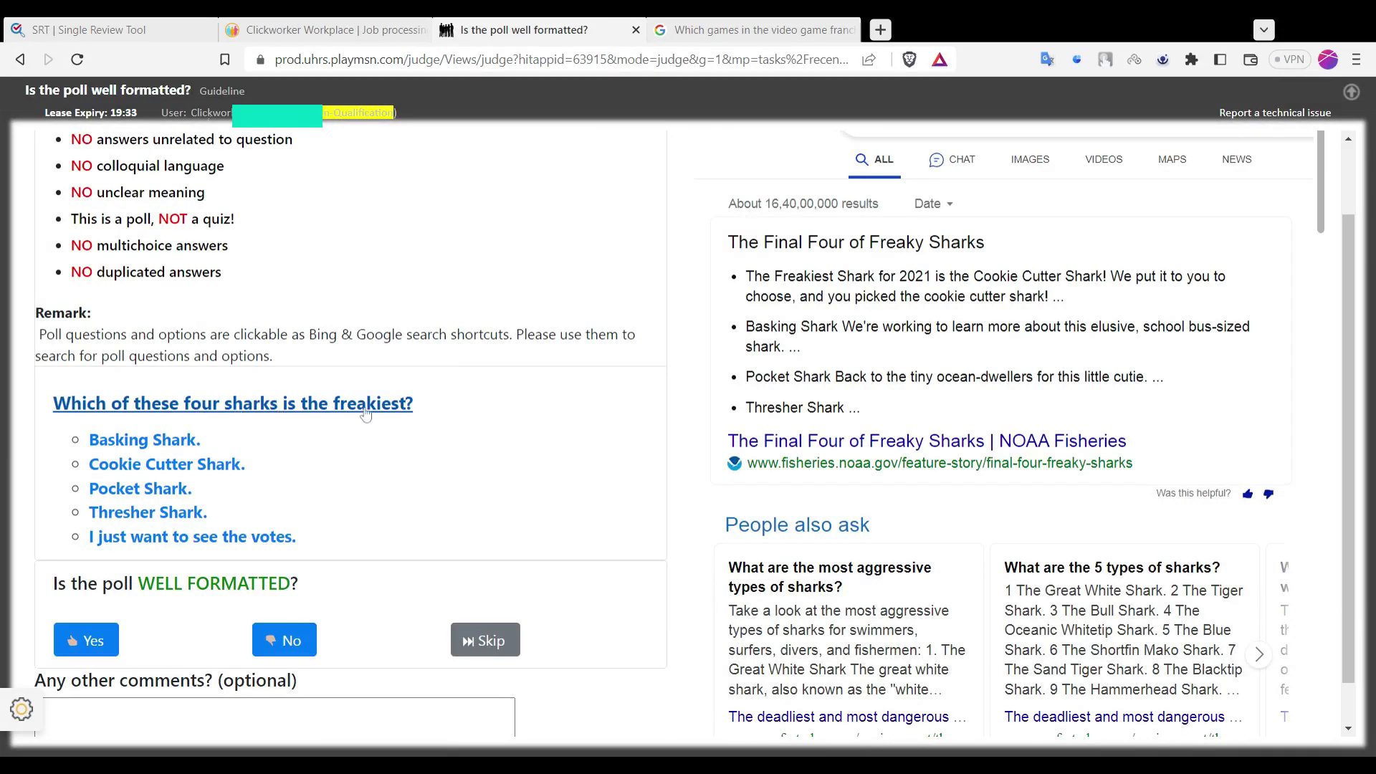
{"action": "scroll", "coordinate": [467, 434], "scroll_direction": "down", "scroll_amount": 1}
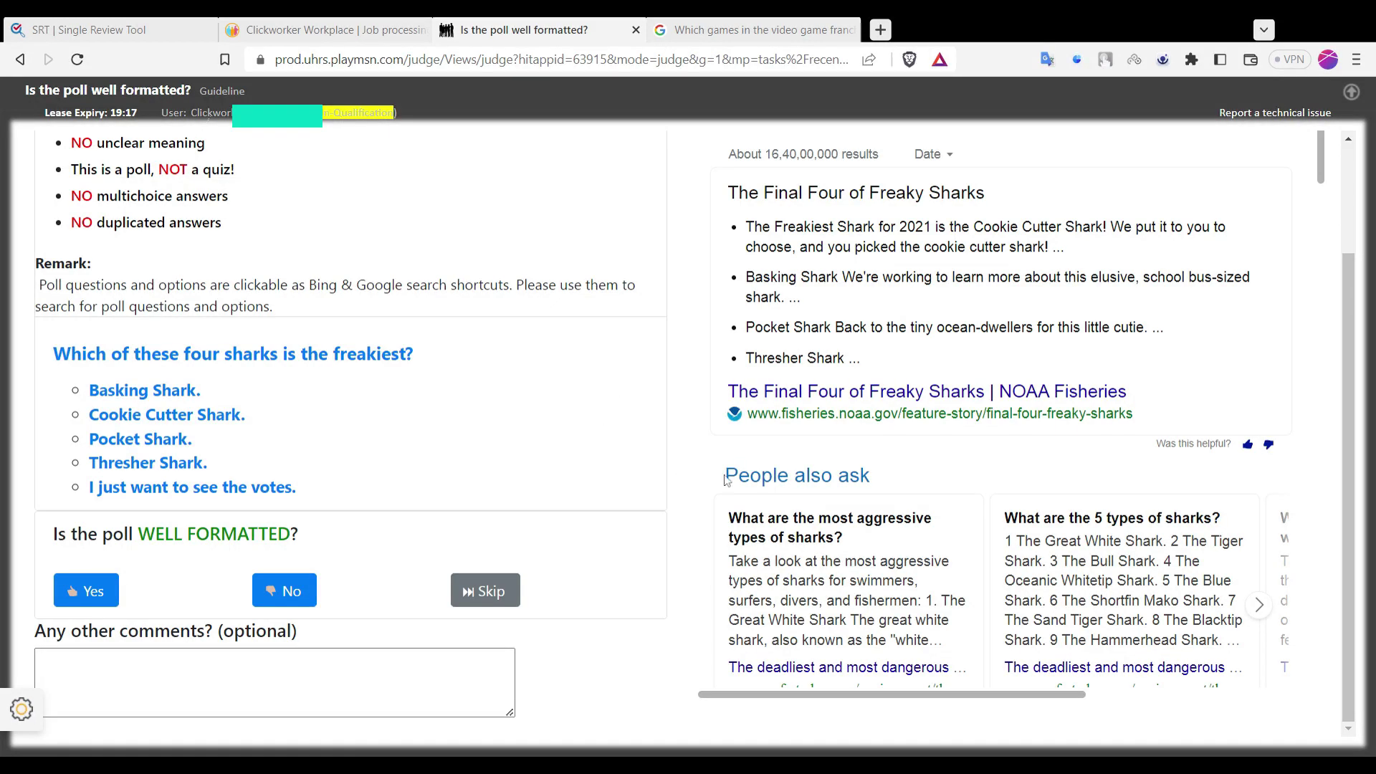
{"action": "scroll", "coordinate": [703, 430], "scroll_direction": "up", "scroll_amount": 2}
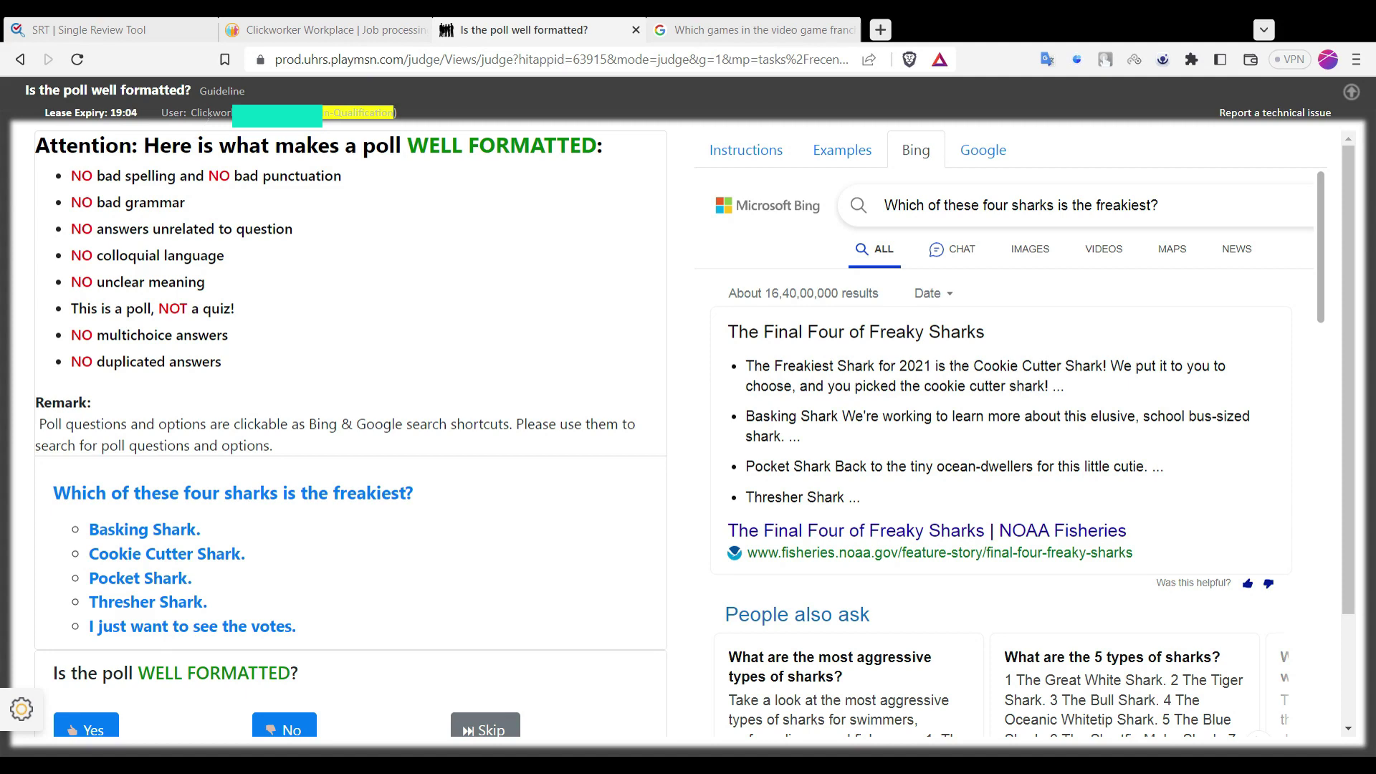
{"action": "scroll", "coordinate": [307, 477], "scroll_direction": "down", "scroll_amount": 2}
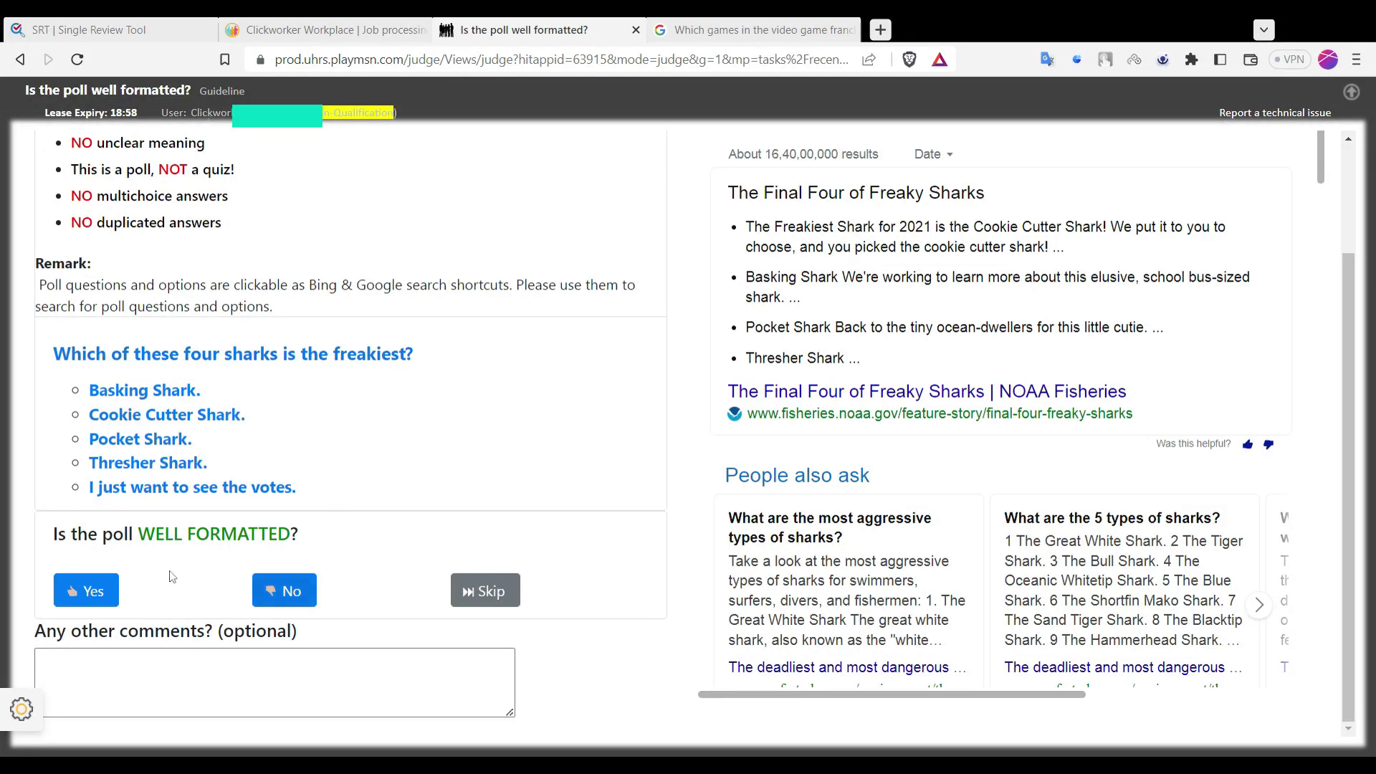
Answer No for the freaky sharks poll and Yes for the superfood cookie poll
{"action": "left_click", "coordinate": [284, 590]}
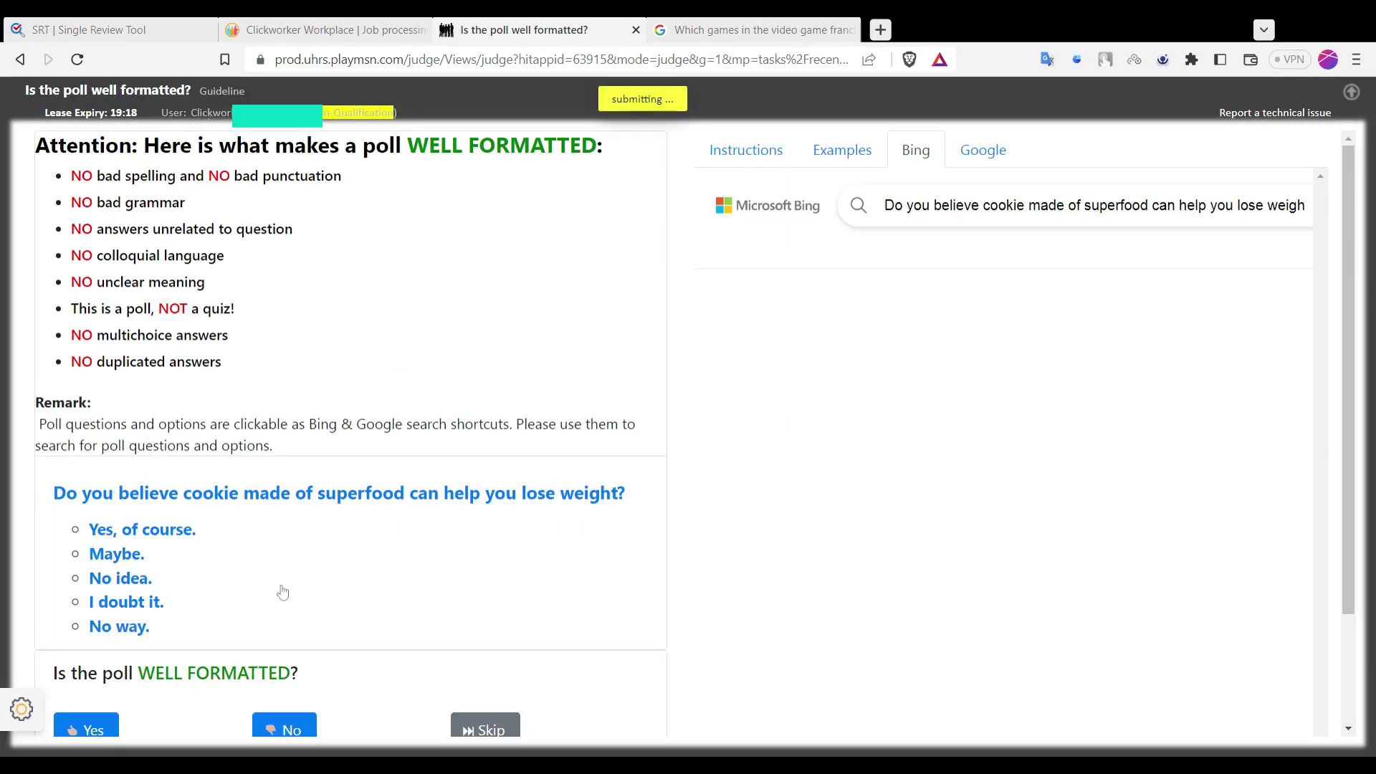
{"action": "scroll", "coordinate": [288, 452], "scroll_direction": "down", "scroll_amount": 1}
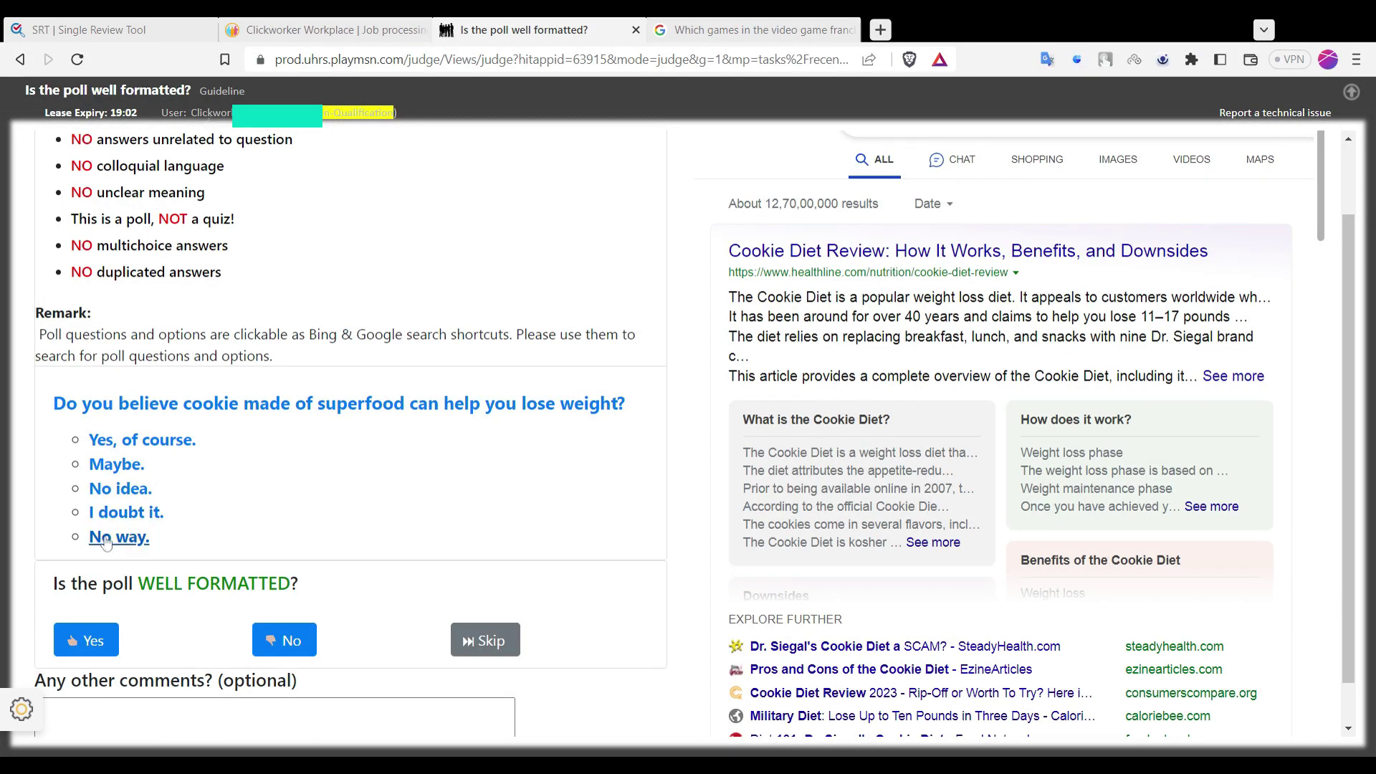
{"action": "scroll", "coordinate": [231, 534], "scroll_direction": "down", "scroll_amount": 1}
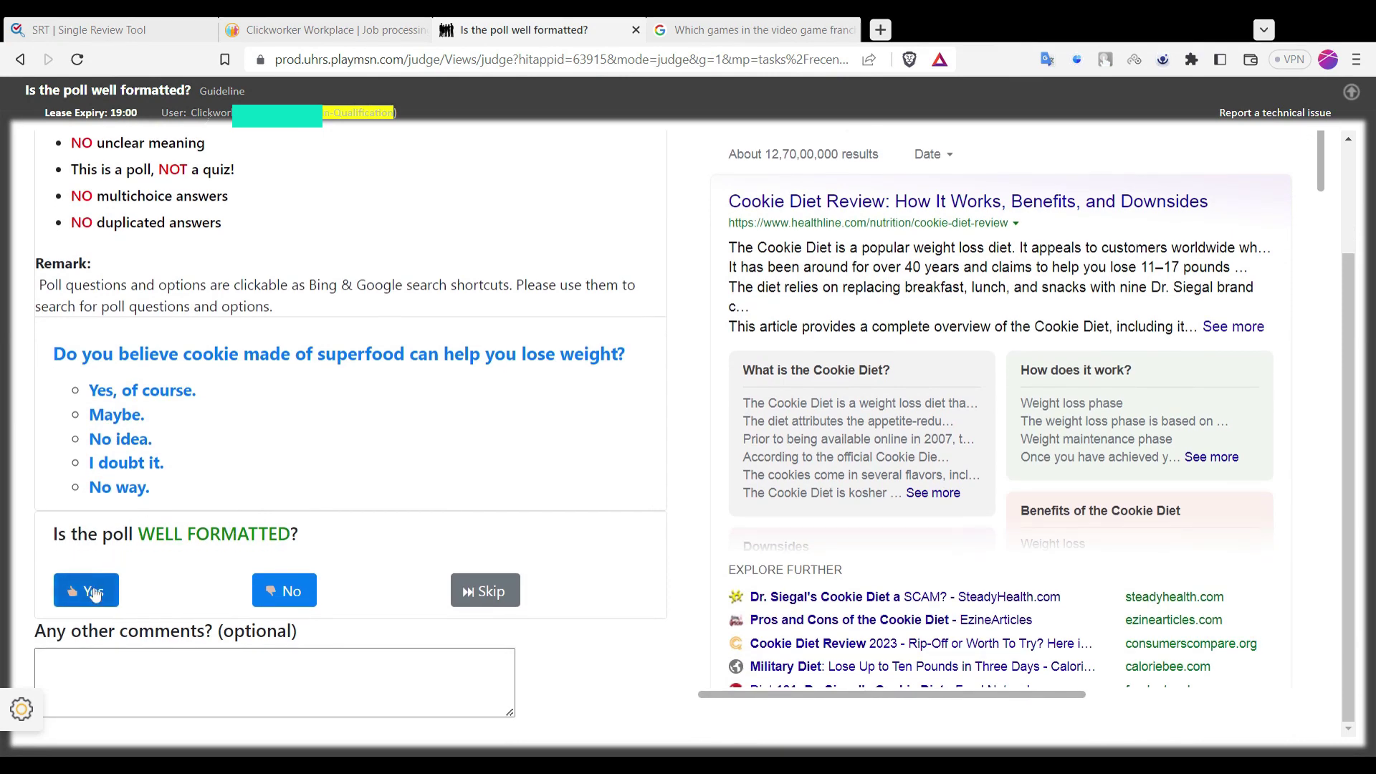
{"action": "left_click", "coordinate": [93, 593]}
Review the meerkat pet poll's Bing results and select 'Meerkat' in the search query
{"action": "scroll", "coordinate": [231, 522], "scroll_direction": "down", "scroll_amount": 3}
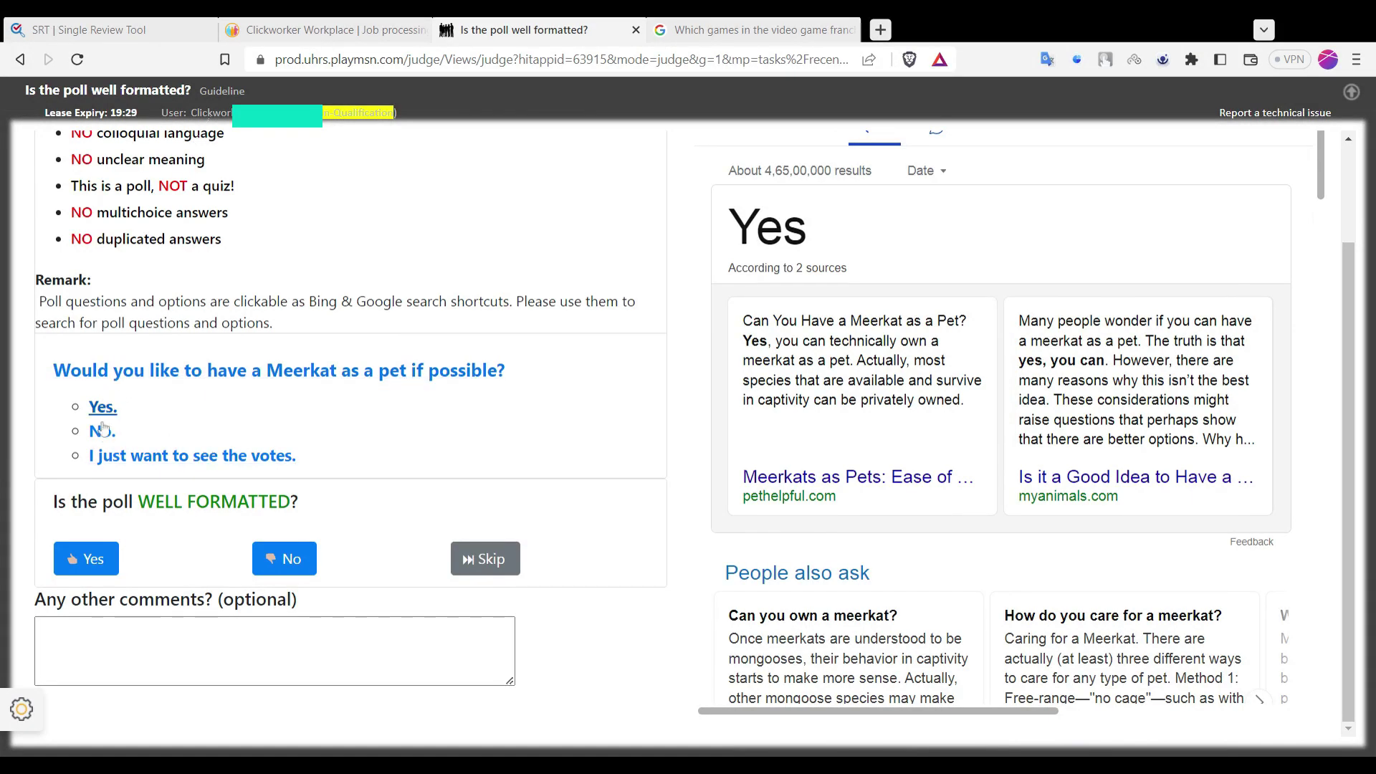
{"action": "scroll", "coordinate": [881, 414], "scroll_direction": "up", "scroll_amount": 2}
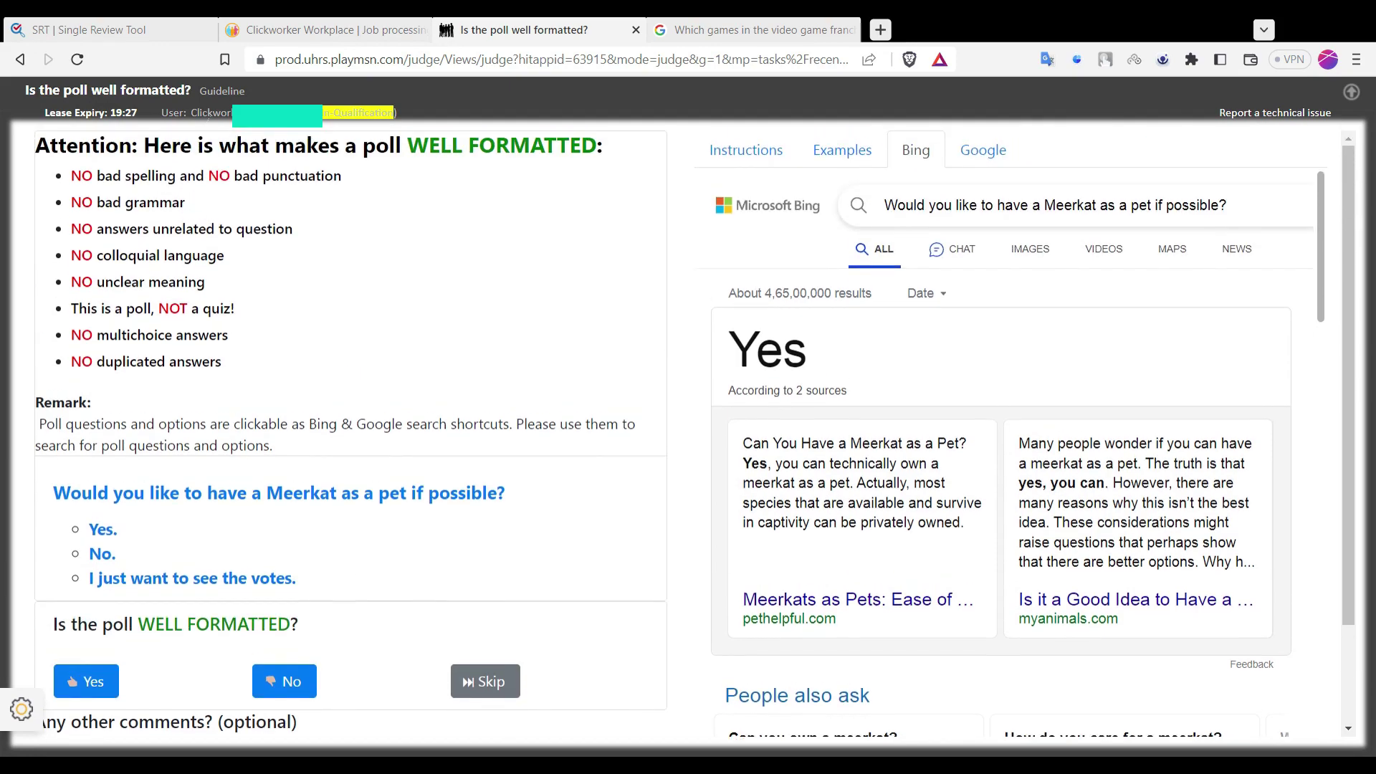
{"action": "scroll", "coordinate": [882, 415], "scroll_direction": "down", "scroll_amount": 6}
{"action": "scroll", "coordinate": [1003, 451], "scroll_direction": "down", "scroll_amount": 8}
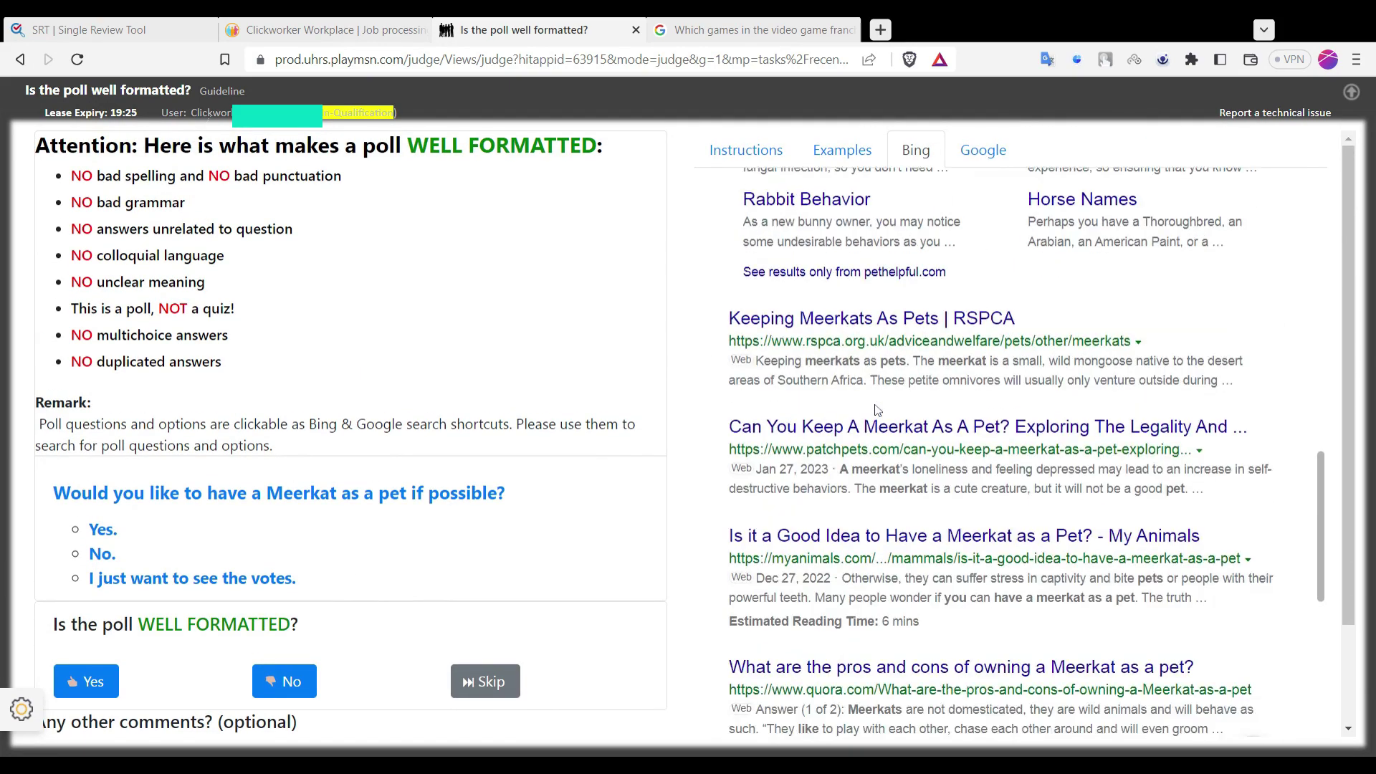
{"action": "scroll", "coordinate": [742, 523], "scroll_direction": "down", "scroll_amount": 8}
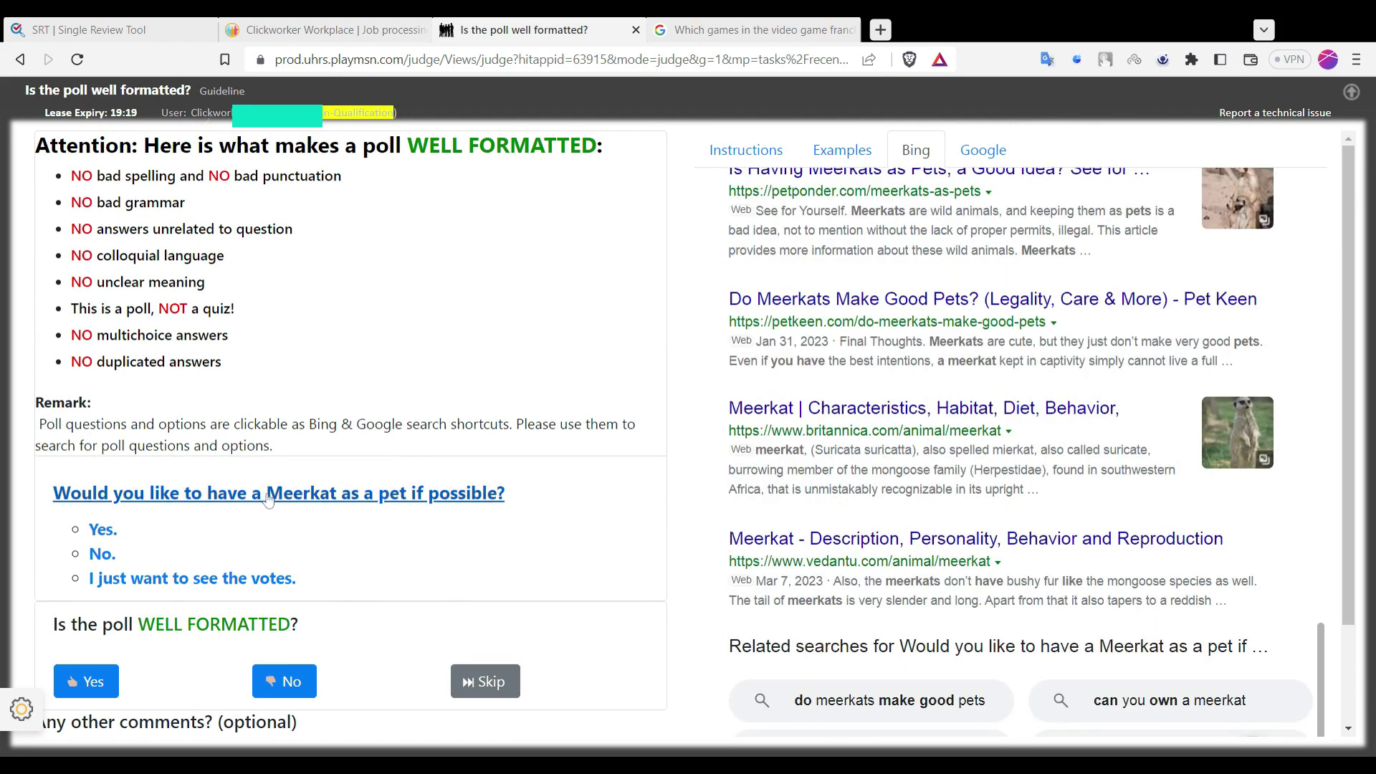
{"action": "scroll", "coordinate": [710, 510], "scroll_direction": "up", "scroll_amount": 15}
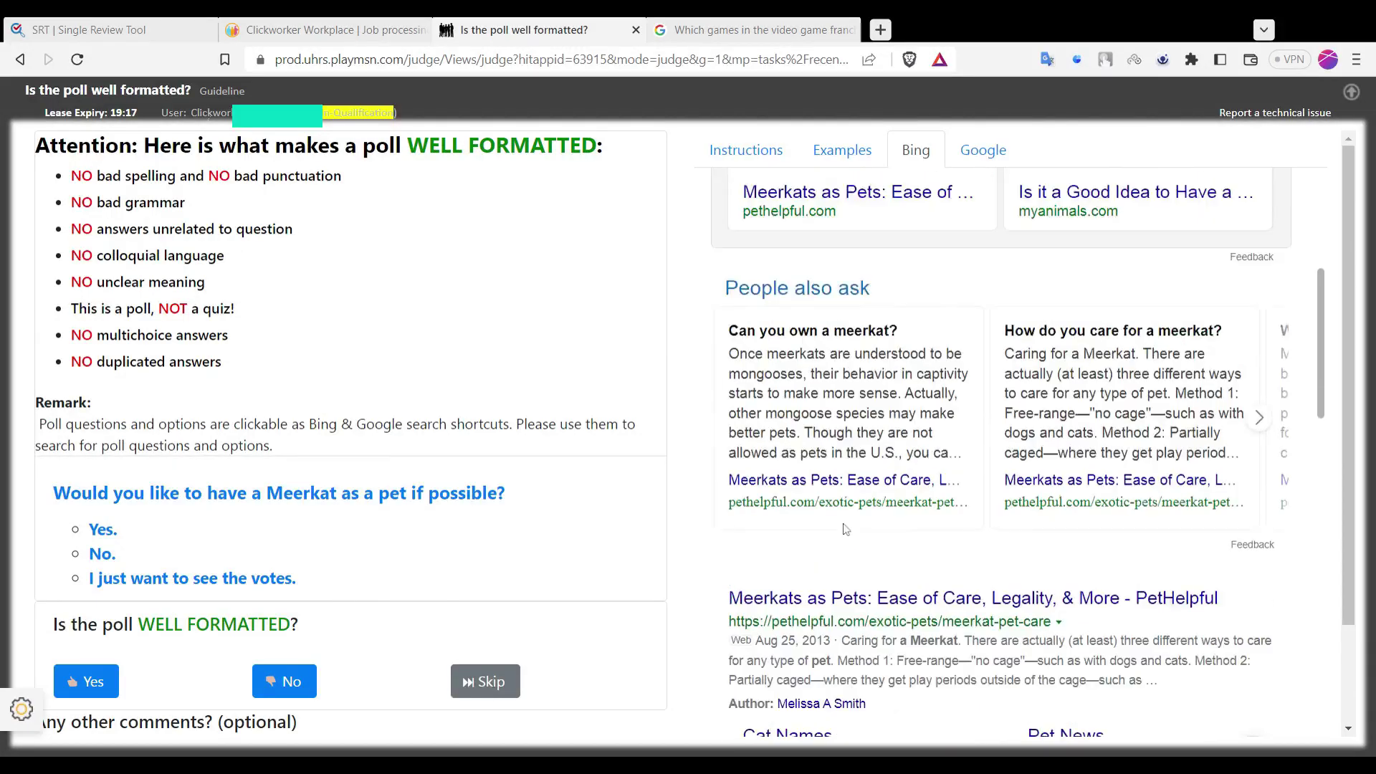
{"action": "left_click_drag", "start_coordinate": [1045, 205], "coordinate": [1101, 205]}
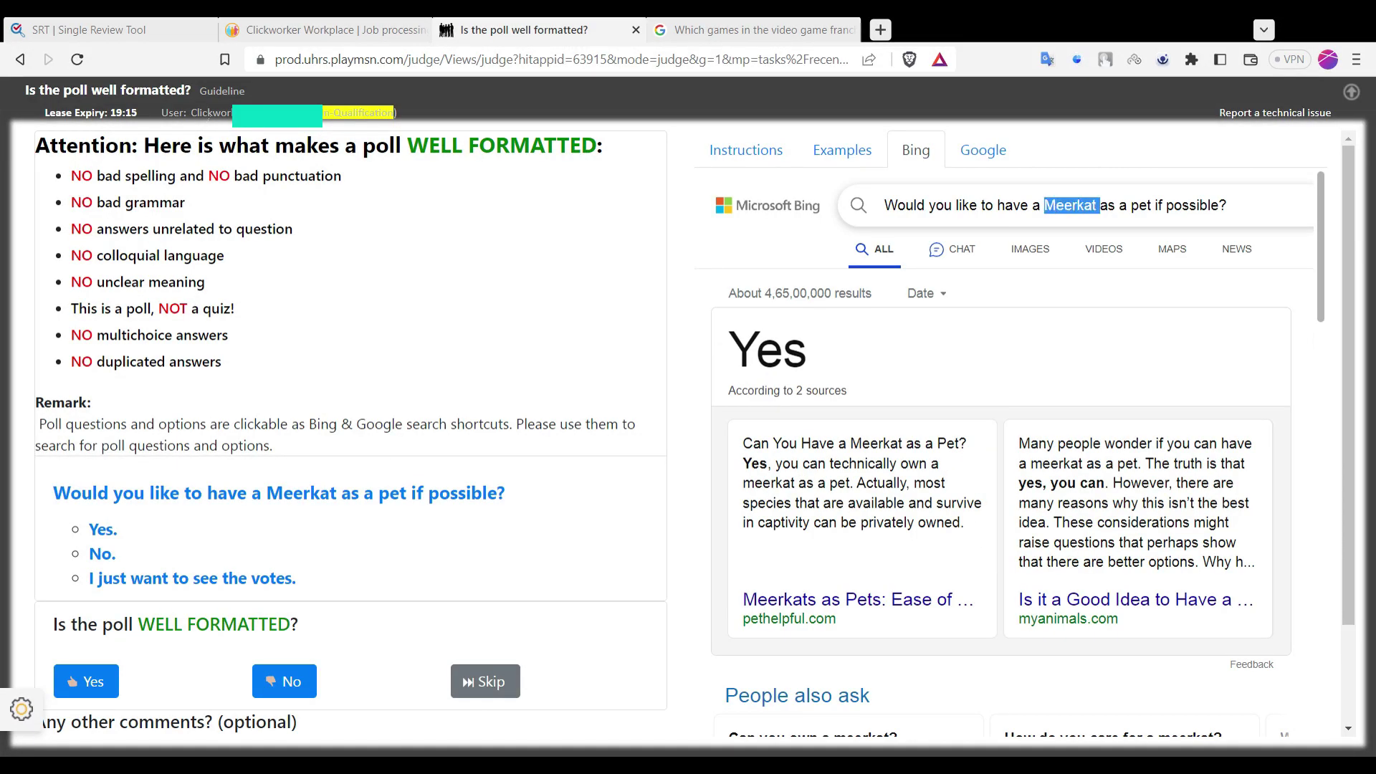
Search Google for 'Meerkat', then close the video-game and Meerkat tabs
{"action": "right_click", "coordinate": [1077, 207]}
{"action": "left_click", "coordinate": [1118, 256]}
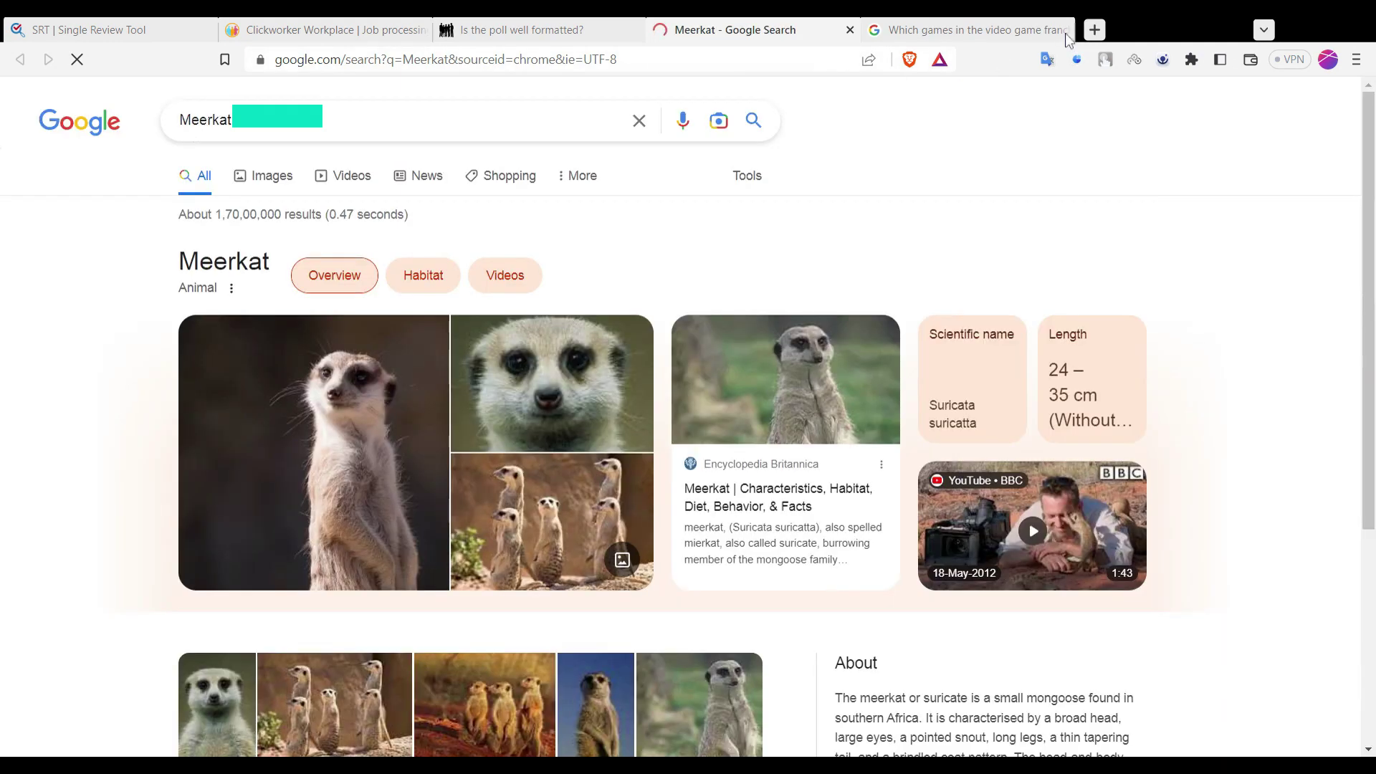
{"action": "left_click", "coordinate": [1066, 30]}
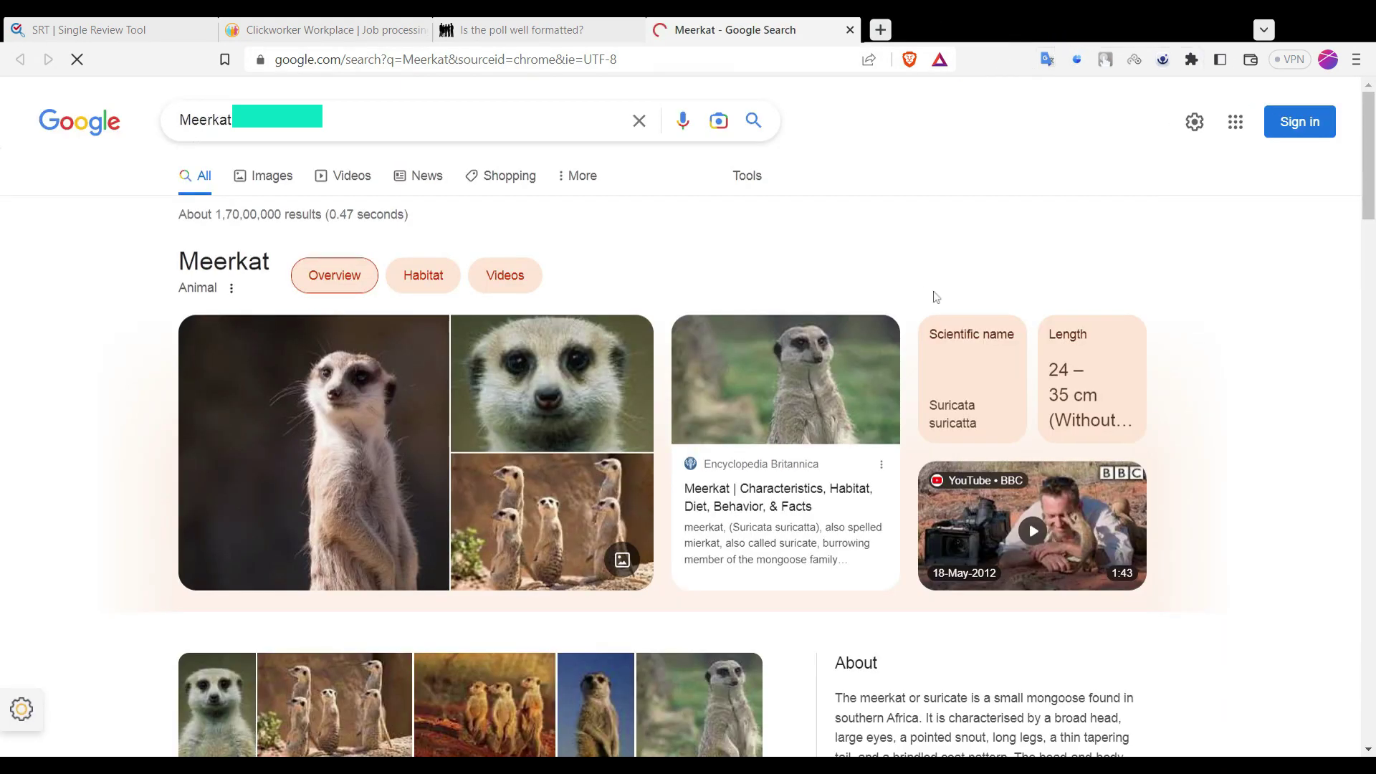
{"action": "scroll", "coordinate": [935, 296], "scroll_direction": "down", "scroll_amount": 2}
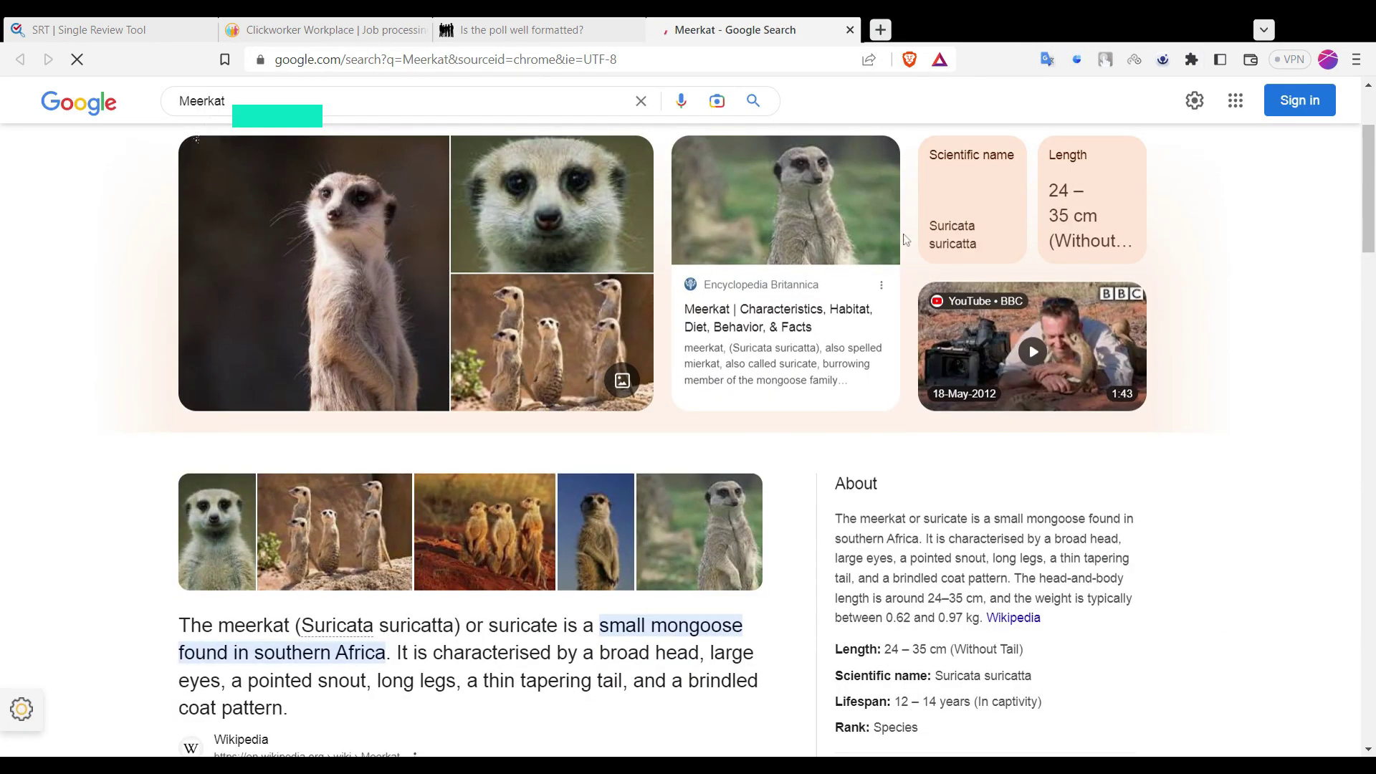
{"action": "scroll", "coordinate": [820, 282], "scroll_direction": "down", "scroll_amount": 4}
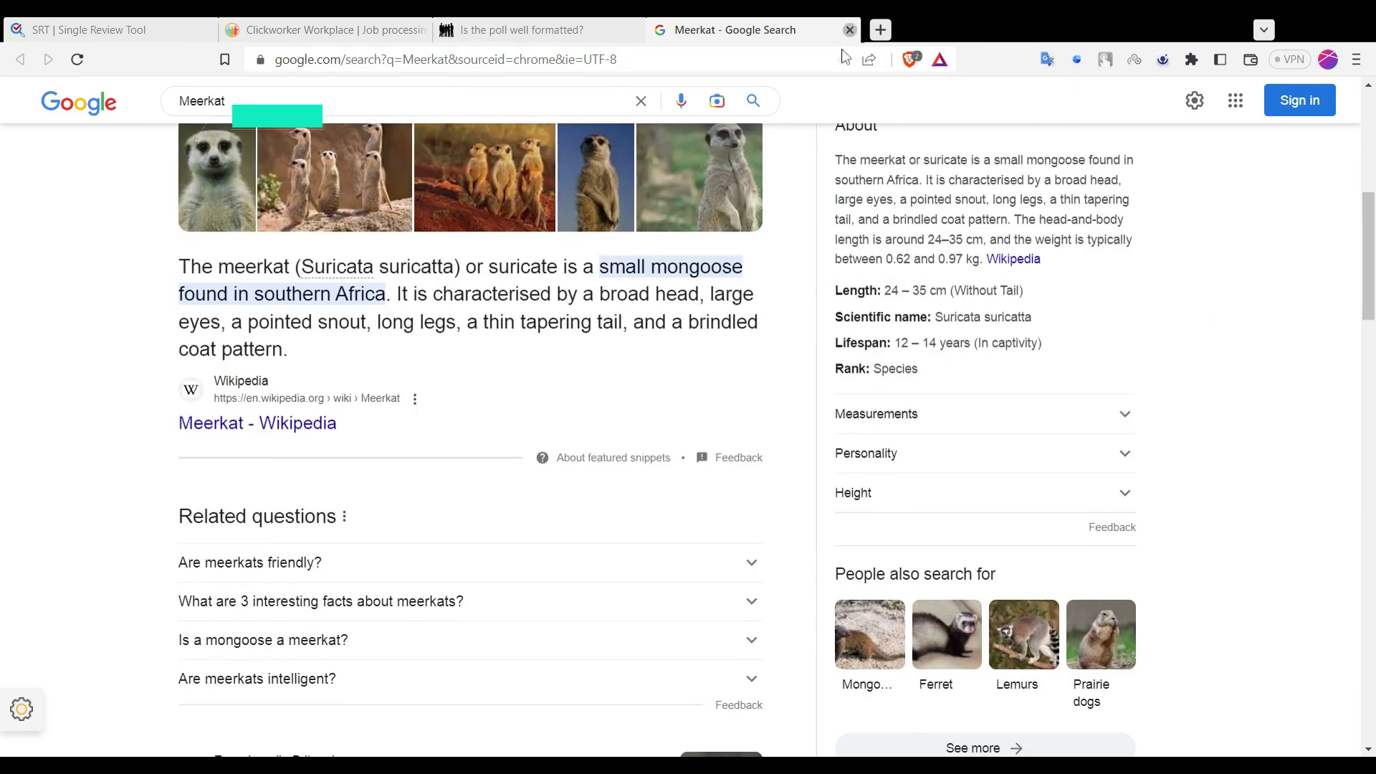
{"action": "left_click", "coordinate": [849, 30]}
{"action": "scroll", "coordinate": [319, 405], "scroll_direction": "down", "scroll_amount": 1}
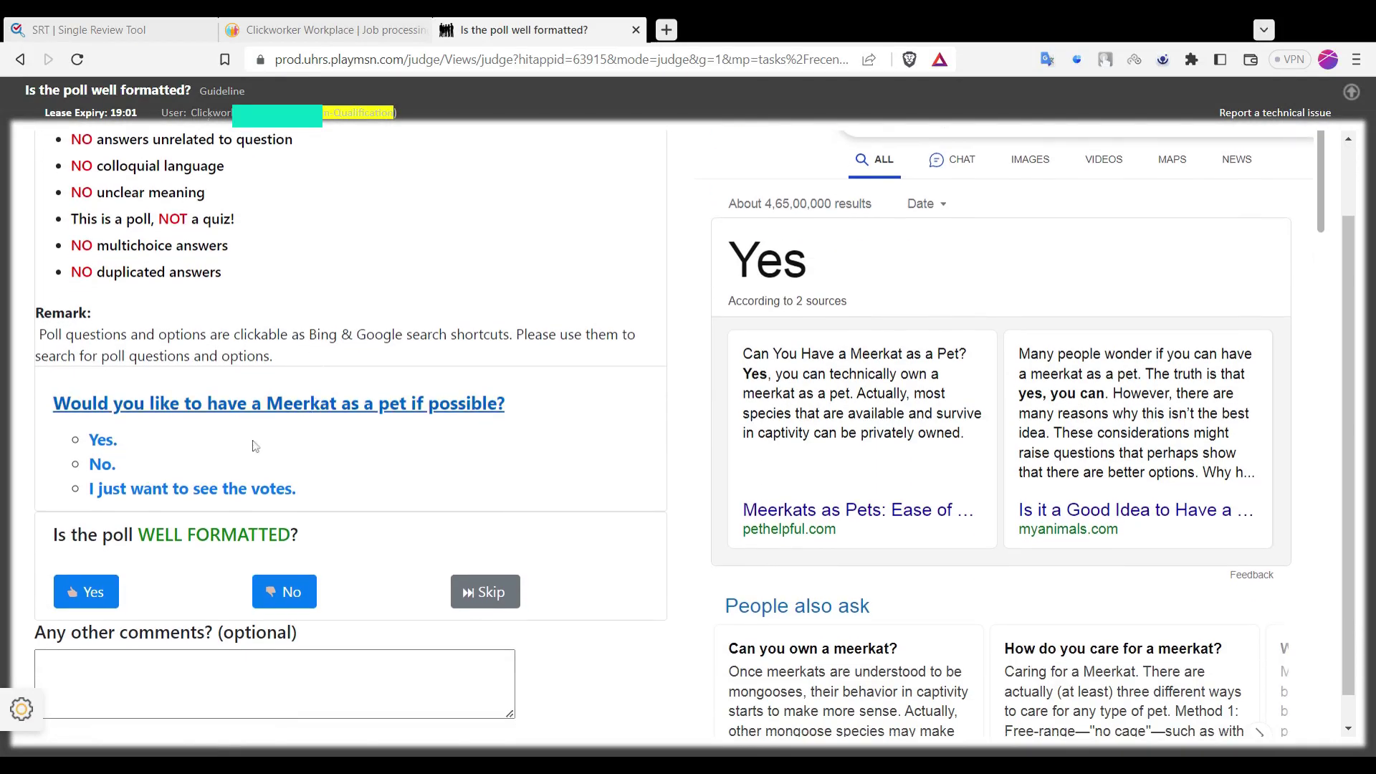
Answer Yes for the meerkat pet poll and No for the 'Have you tried this dish' poll
{"action": "scroll", "coordinate": [502, 469], "scroll_direction": "down", "scroll_amount": 1}
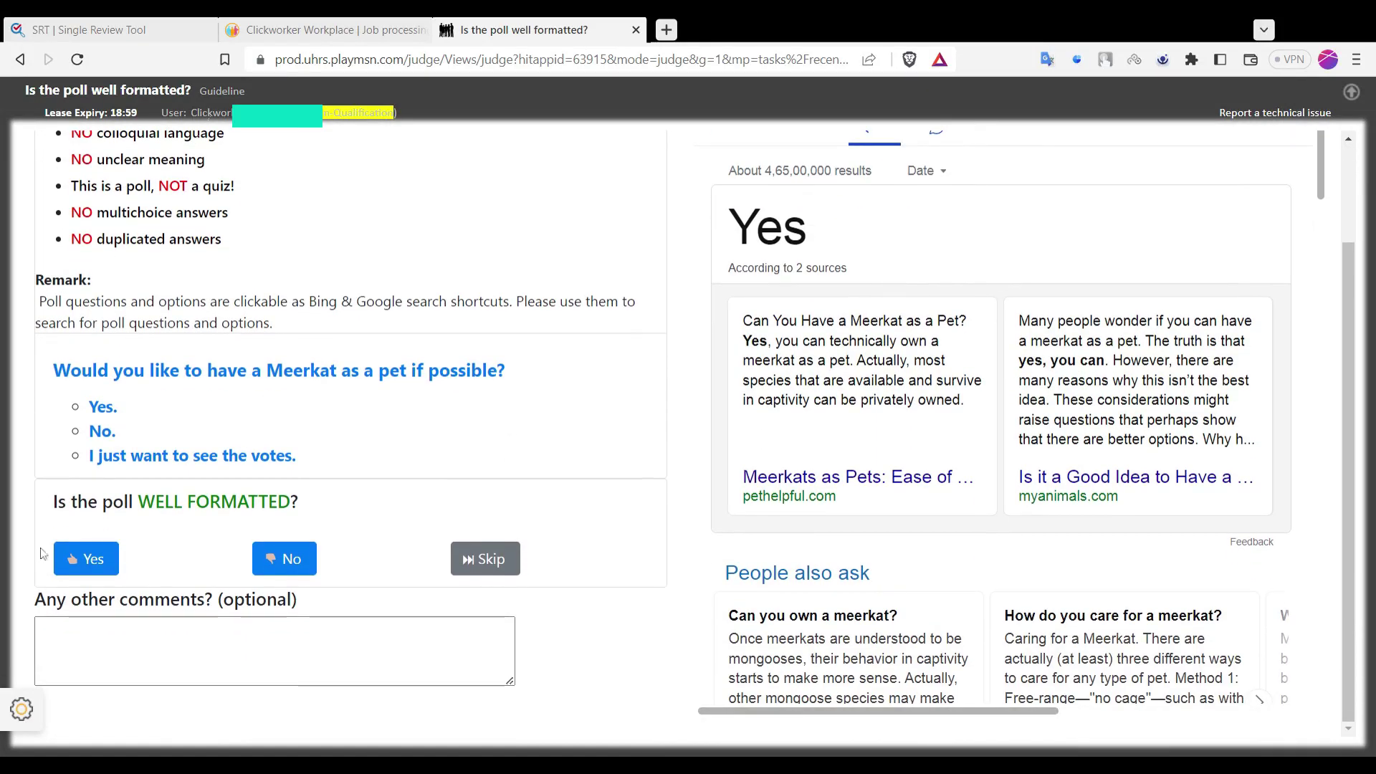
{"action": "left_click", "coordinate": [91, 560]}
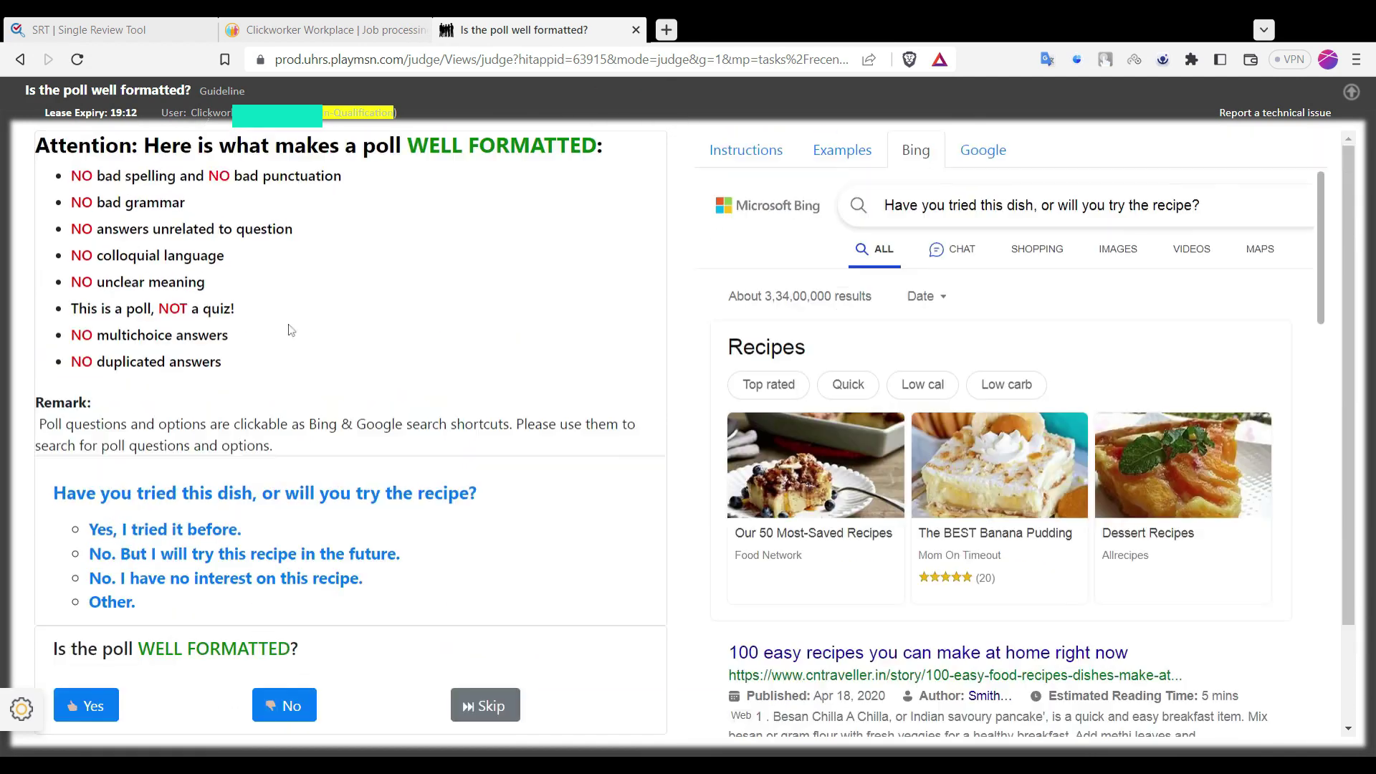
{"action": "scroll", "coordinate": [498, 385], "scroll_direction": "down", "scroll_amount": 1}
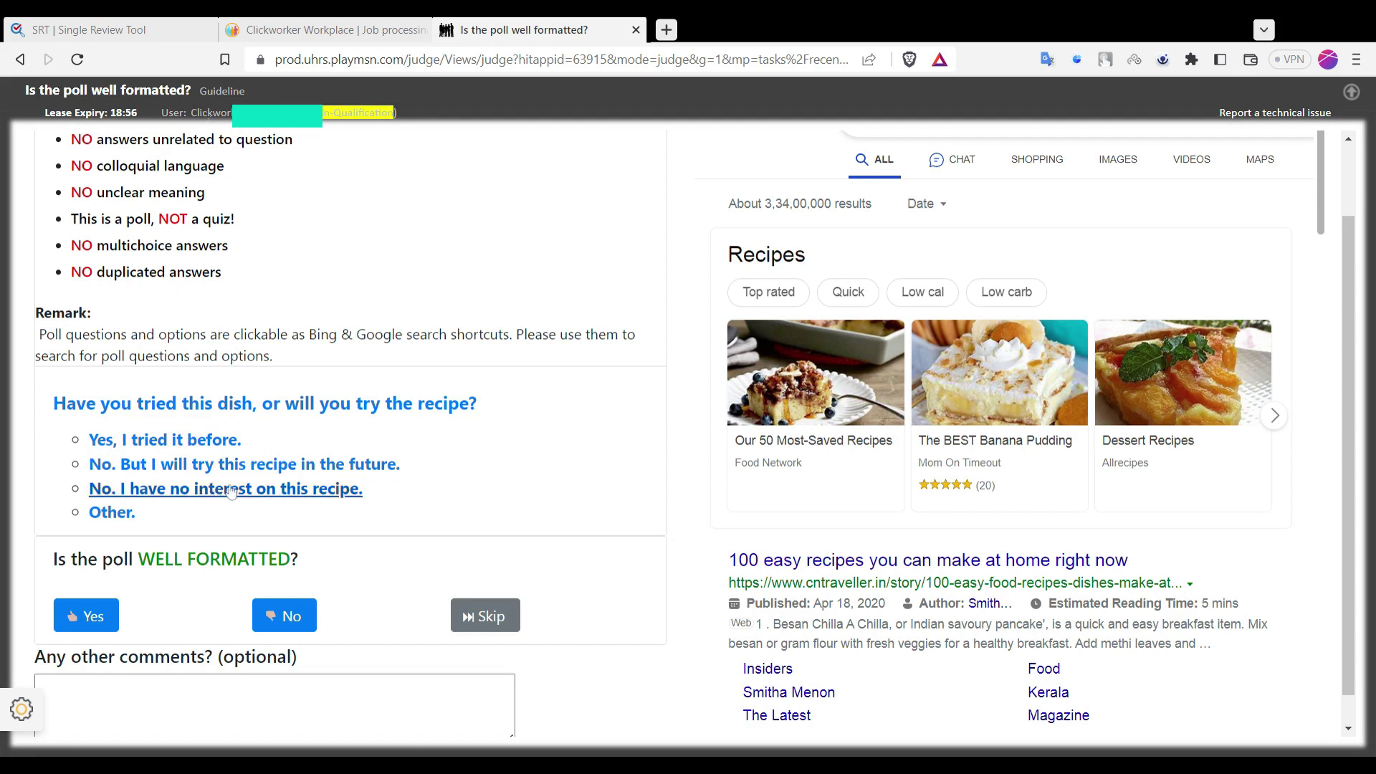
{"action": "scroll", "coordinate": [172, 426], "scroll_direction": "down", "scroll_amount": 1}
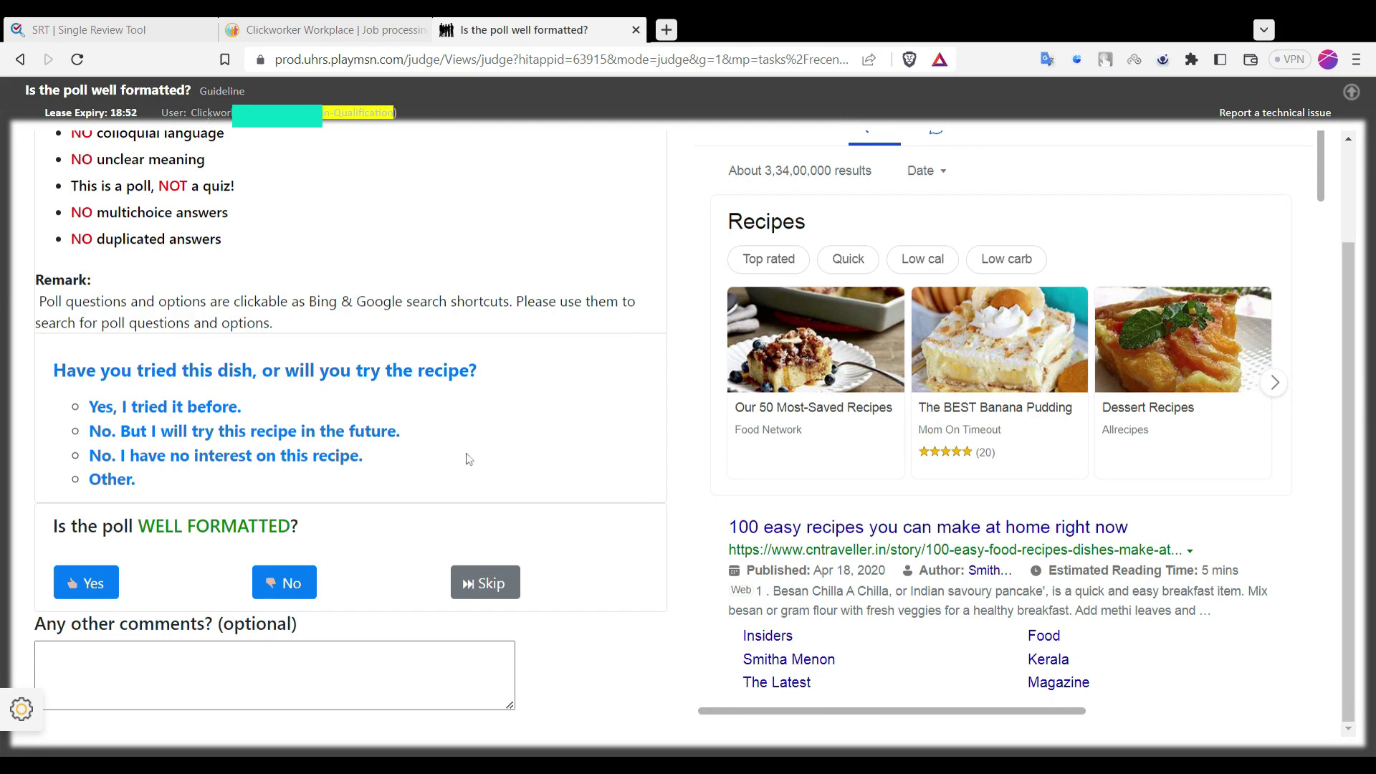
{"action": "left_click", "coordinate": [285, 583]}
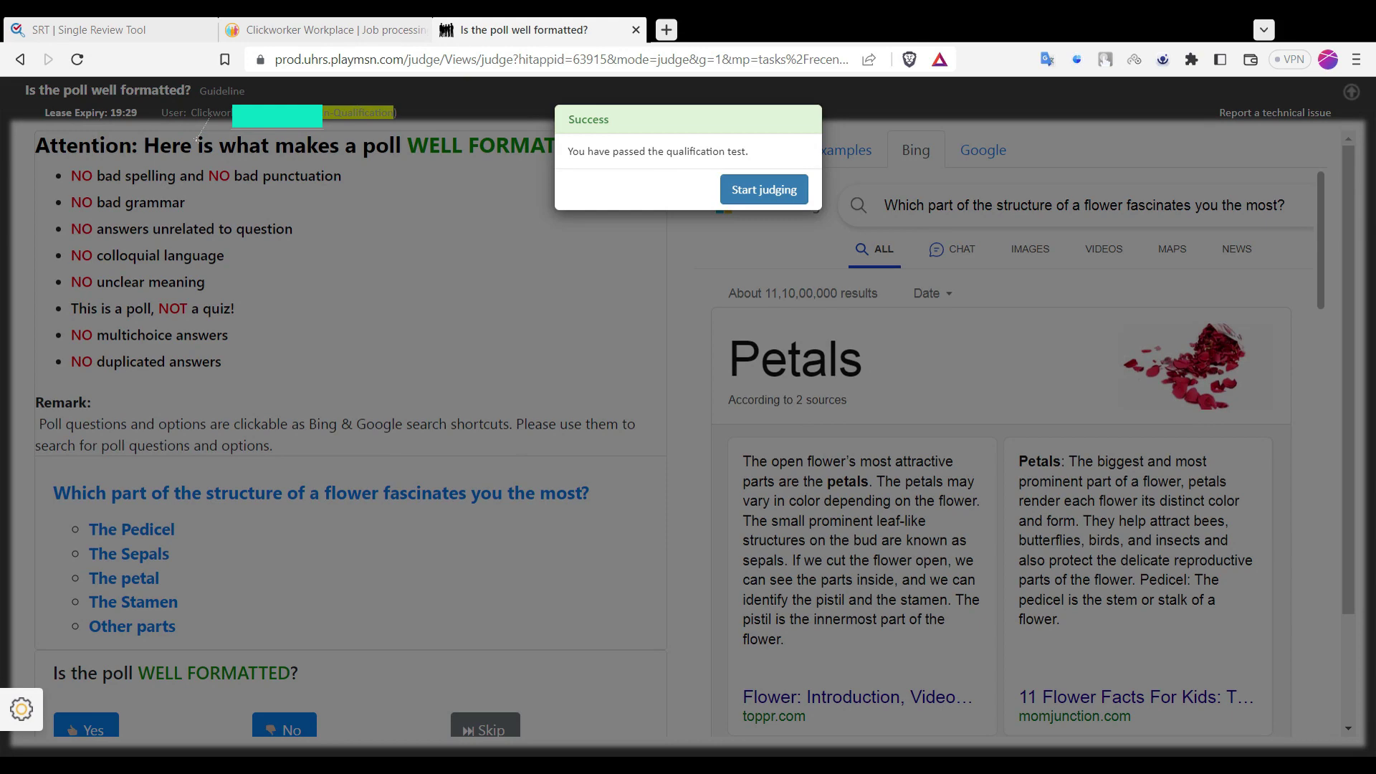
Choose Start judging in the qualification Success dialog
{"action": "left_click", "coordinate": [745, 202]}
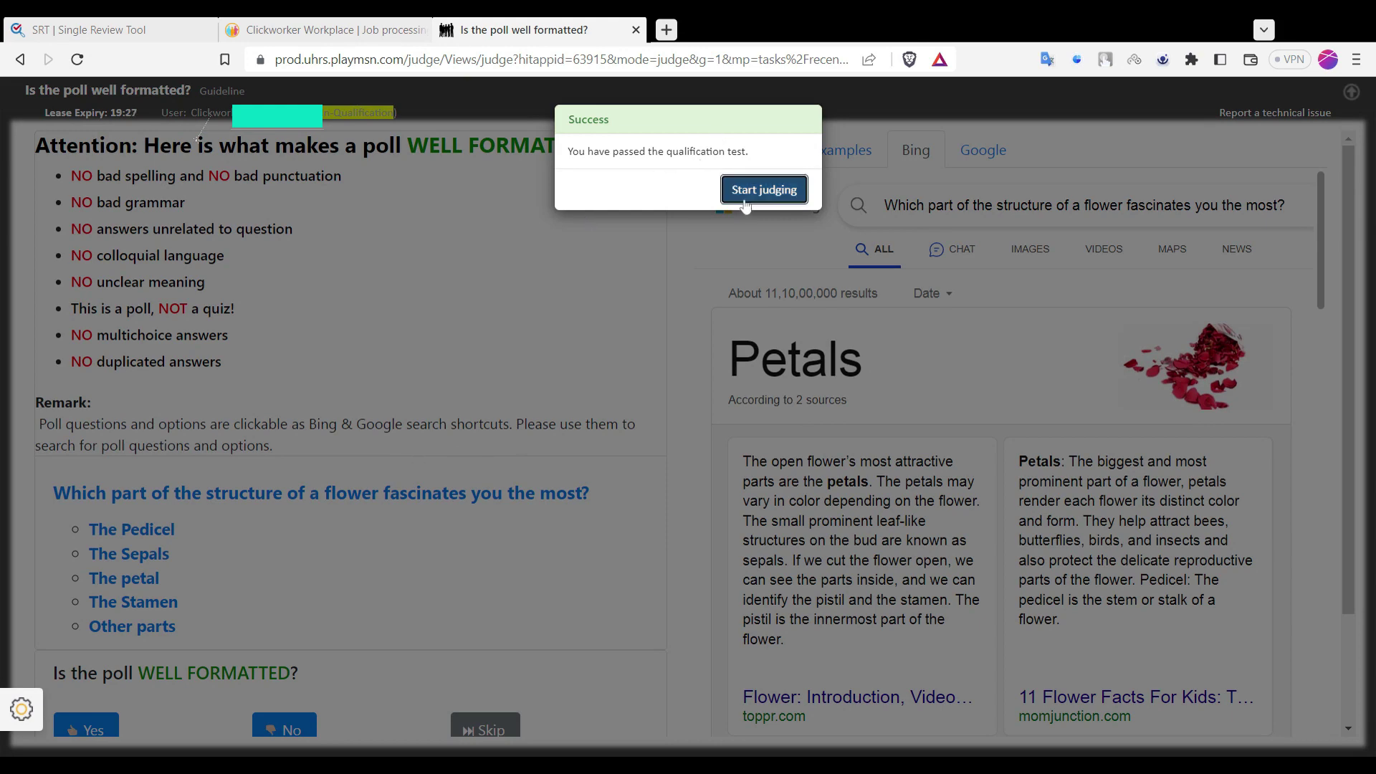
{"action": "left_click", "coordinate": [745, 203]}
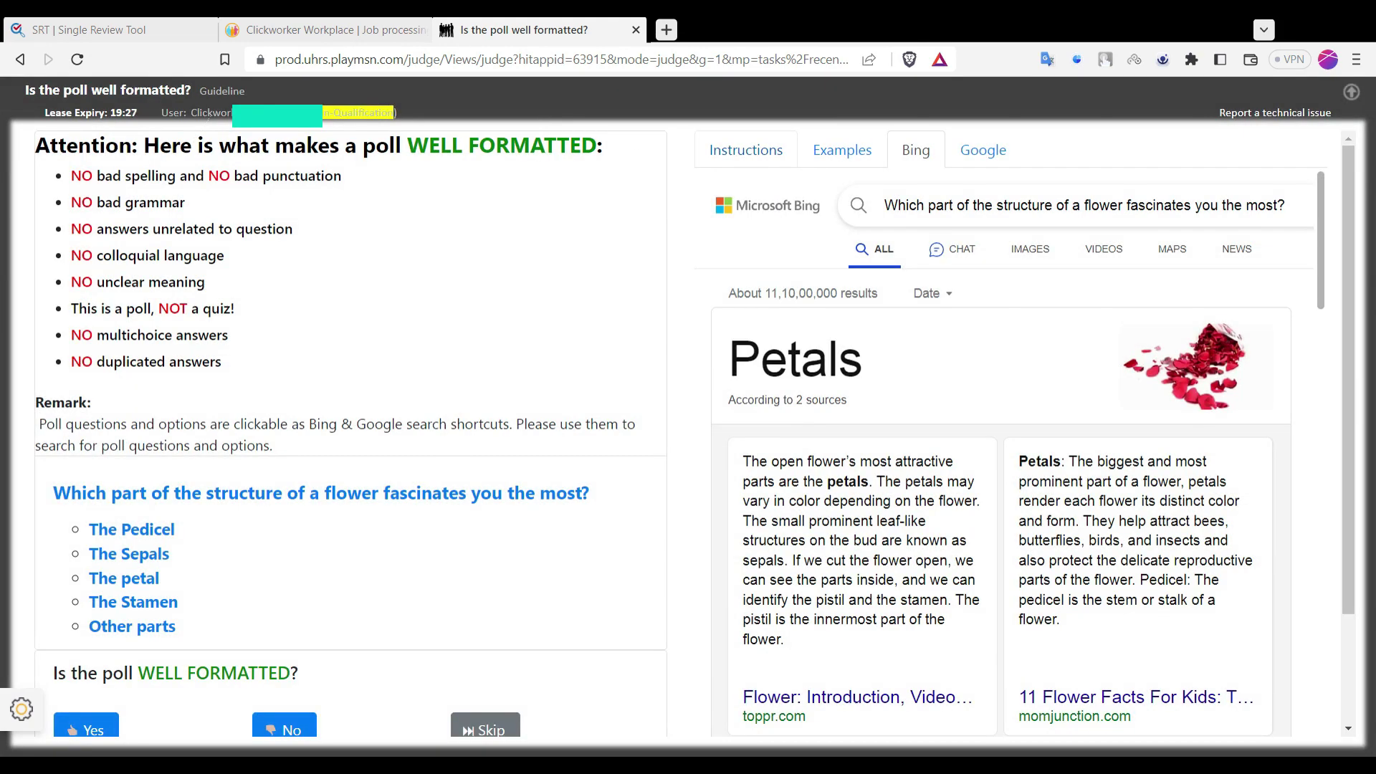